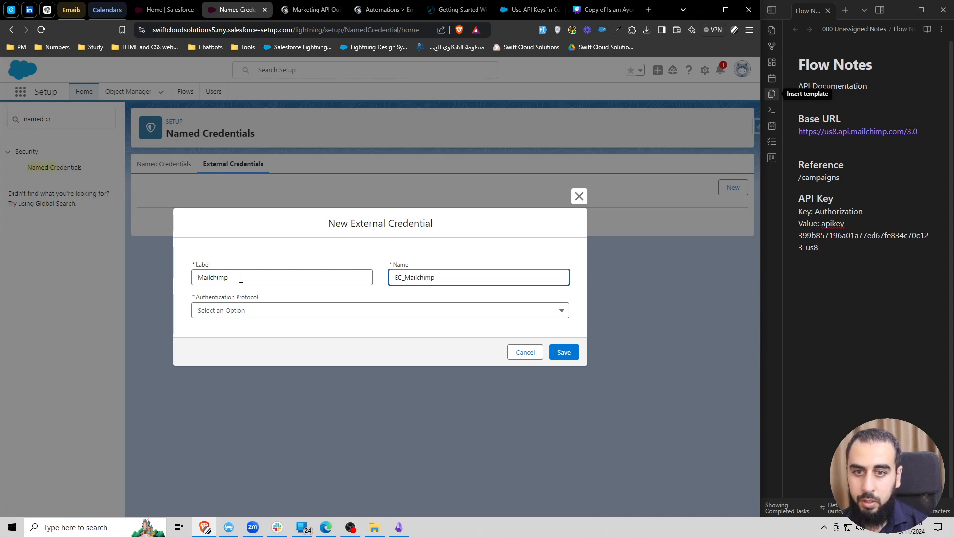
Complete the new external credential's name as EC_Mailchimp, set its authentication protocol to Custom, and save it
text(ailchimp)
click(379, 252)
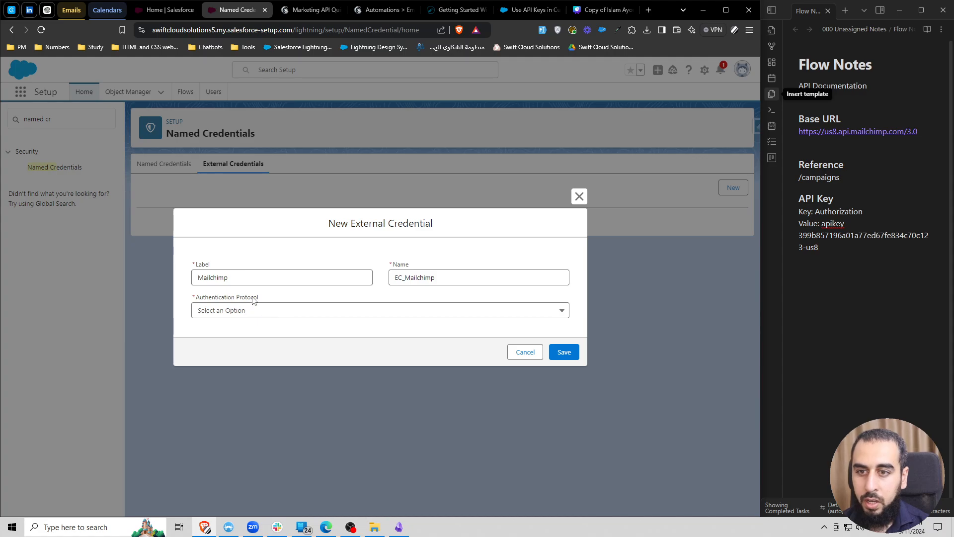
click(268, 314)
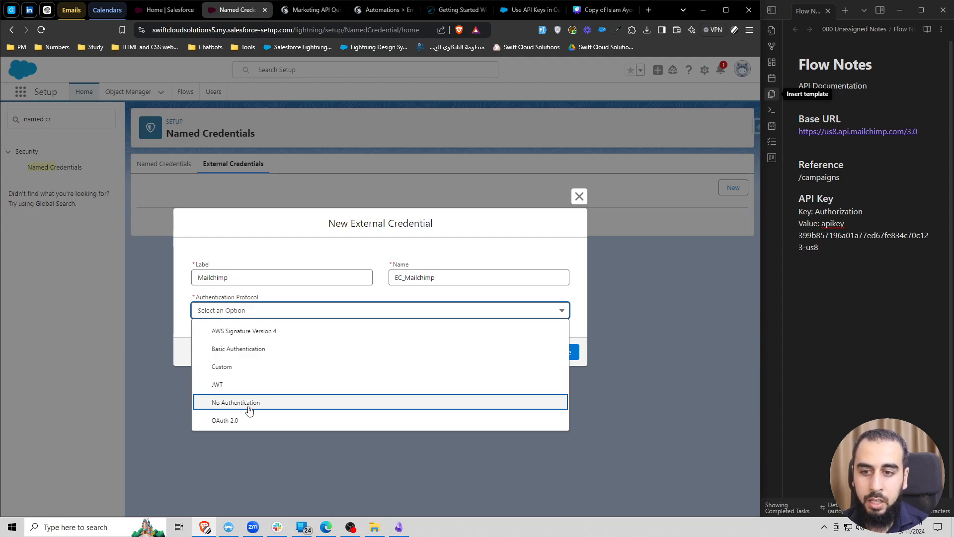
click(222, 366)
click(269, 329)
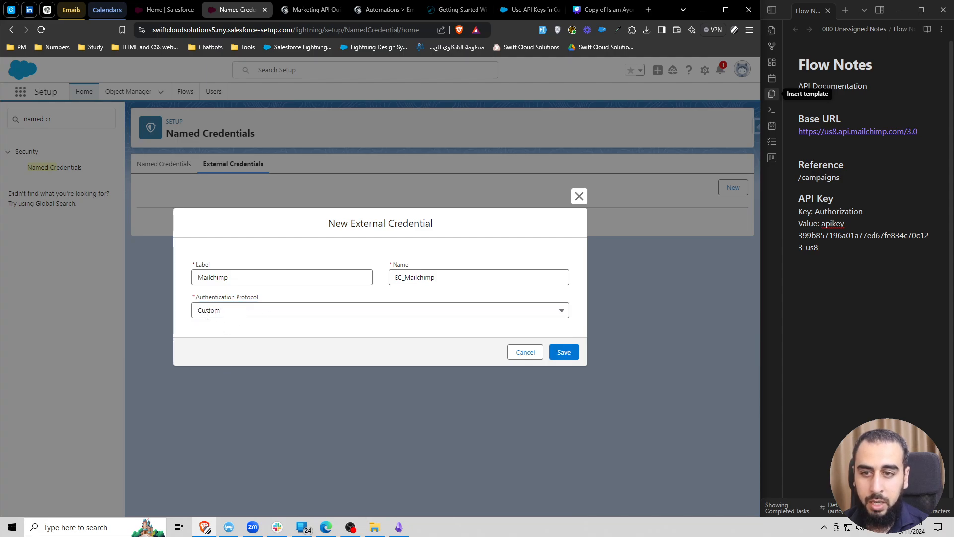
click(564, 352)
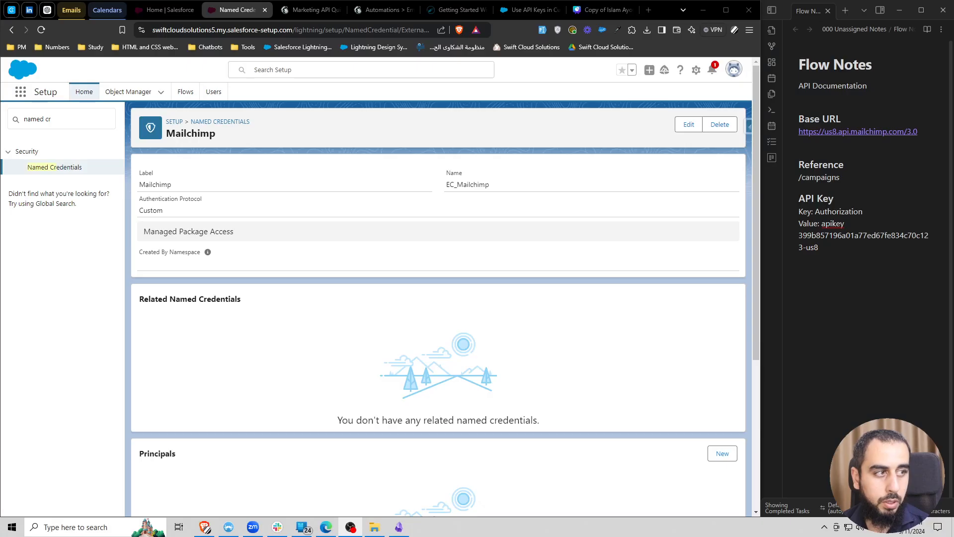
Start a new principal for the external credential named Mailchimp Principal and add an authentication parameter to it
scroll(380, 260, down, 4)
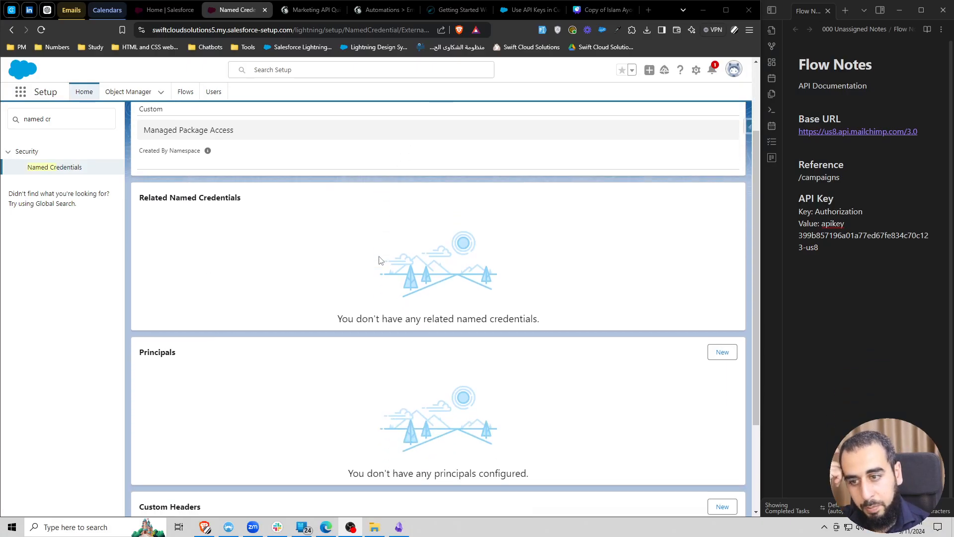
click(723, 255)
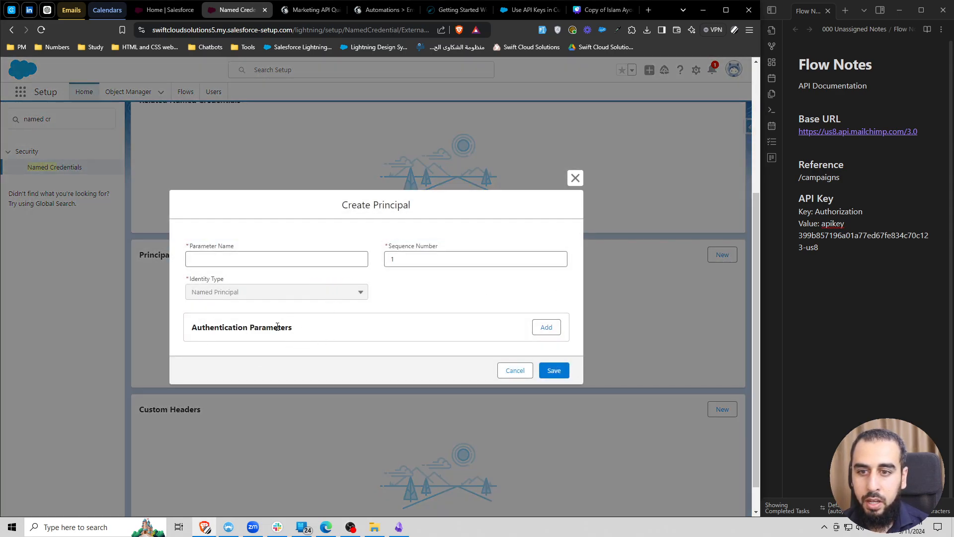
click(237, 259)
text(M)
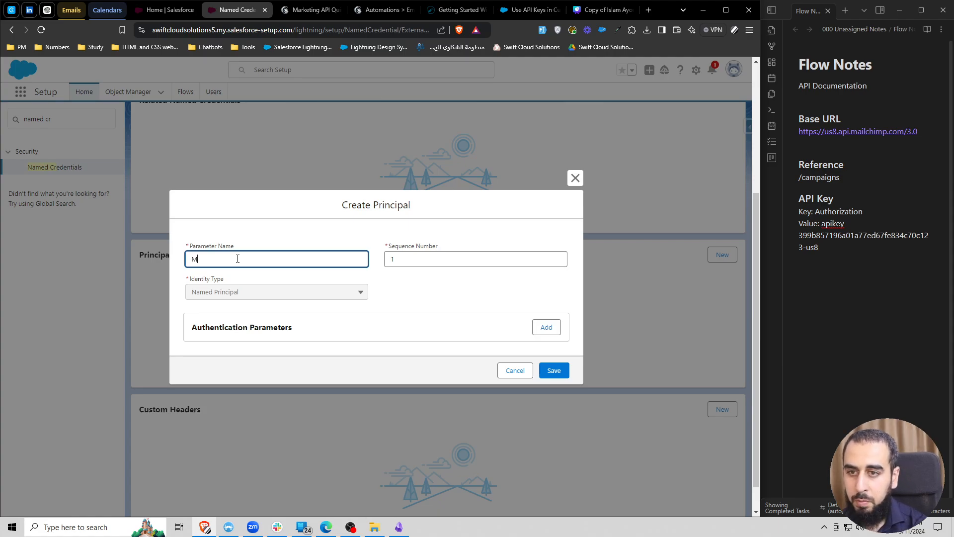
text(ailchi)
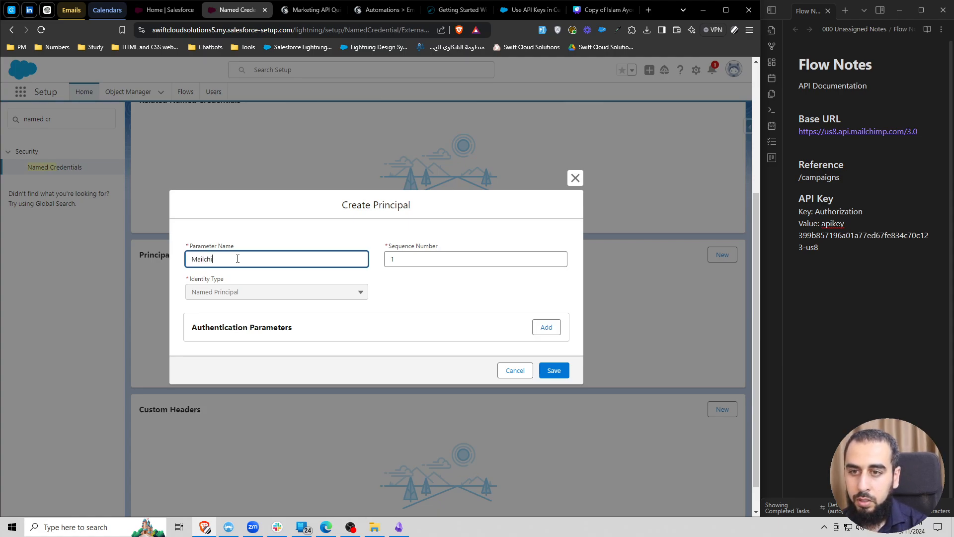
text(mp Principal)
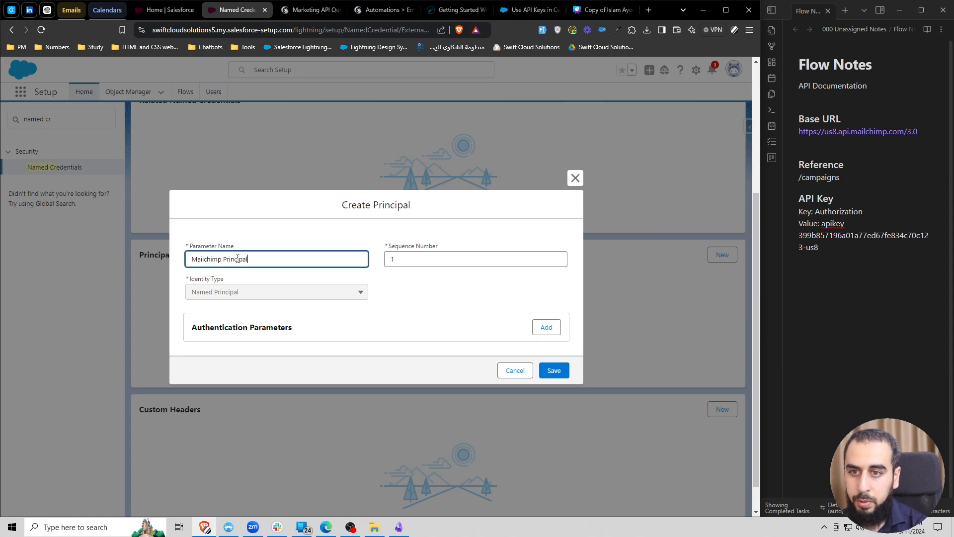
key(ctrl+a)
click(545, 327)
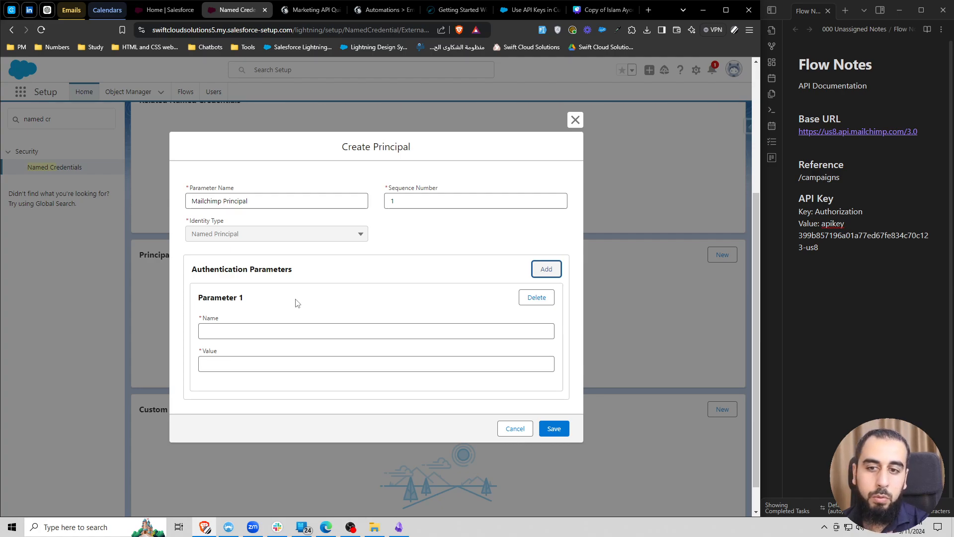
Review the Mailchimp Marketing API Quick Start guide for the instructions on generating an API key
click(309, 10)
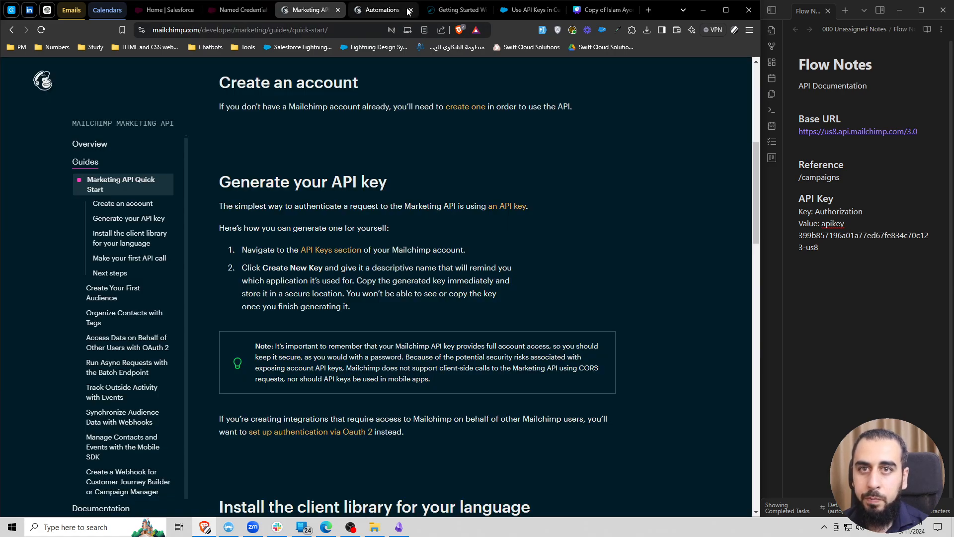
click(368, 11)
click(306, 10)
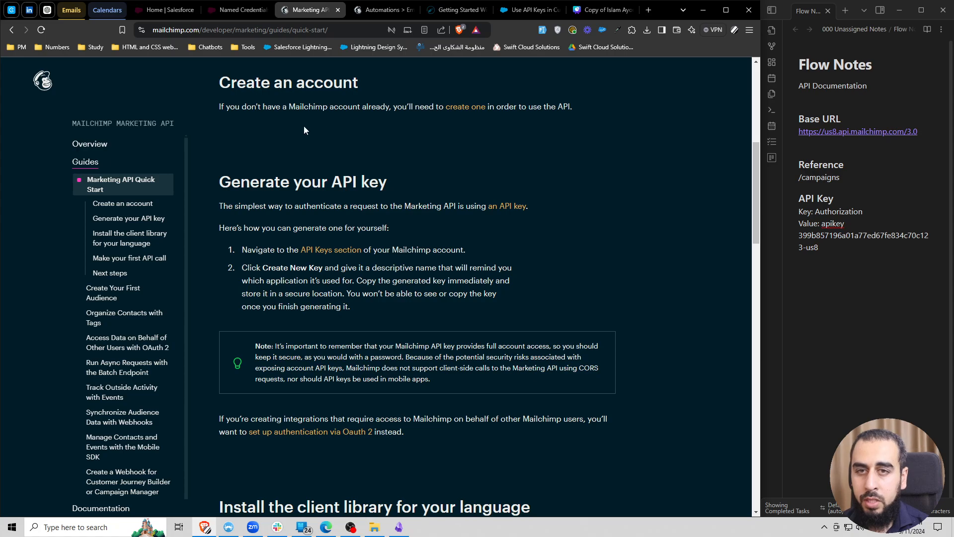
scroll(251, 166, up, 5)
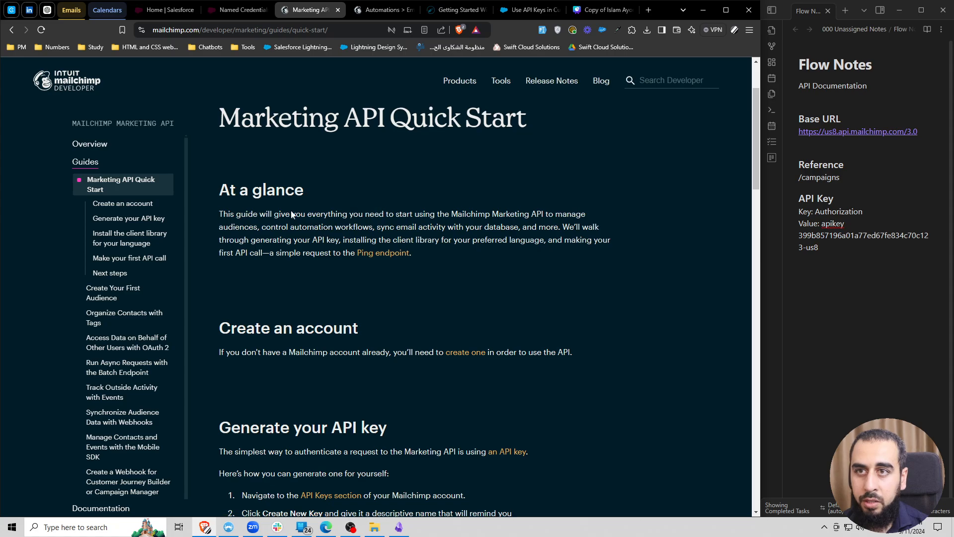
scroll(285, 209, down, 1)
scroll(247, 204, down, 1)
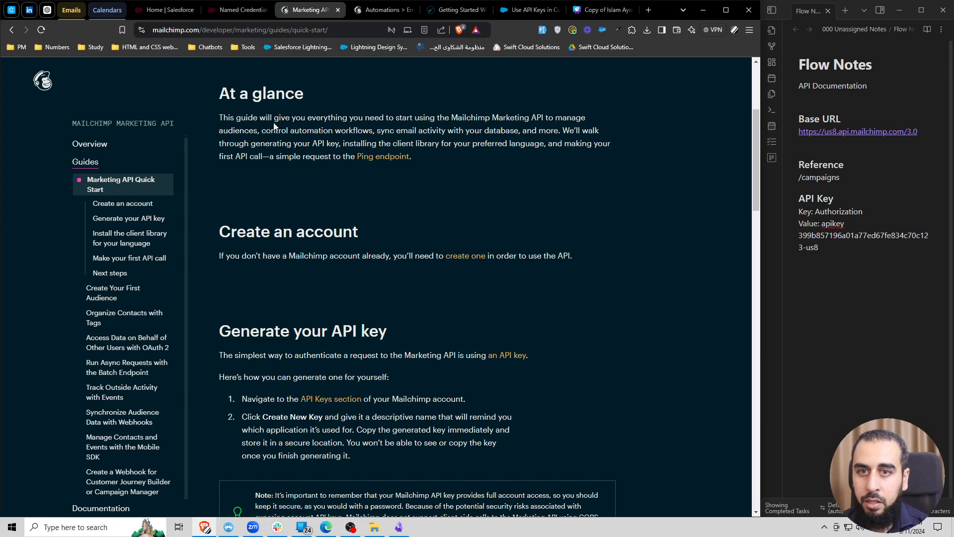
scroll(369, 221, down, 2)
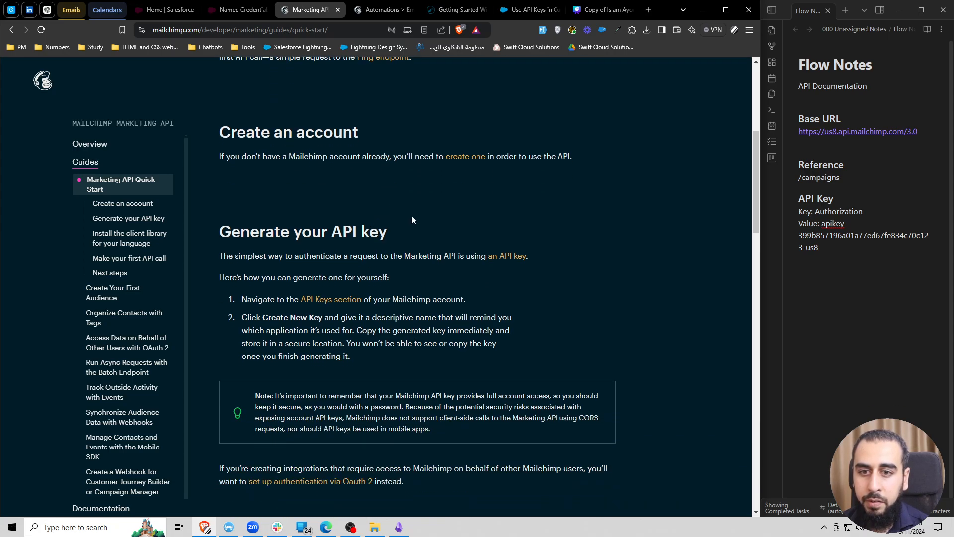
scroll(412, 216, down, 2)
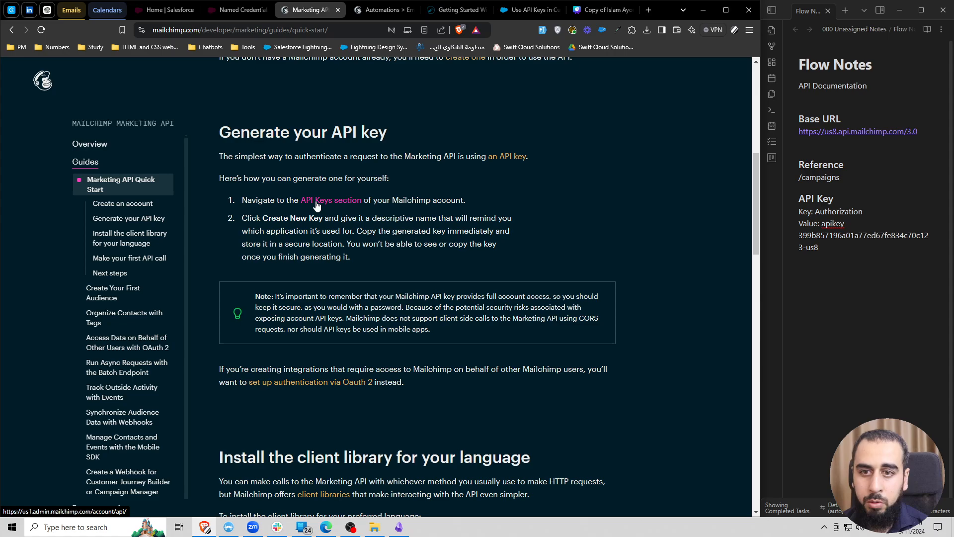
Copy the guide's API Keys section link and open it in Microsoft Edge
right_click(316, 204)
click(374, 290)
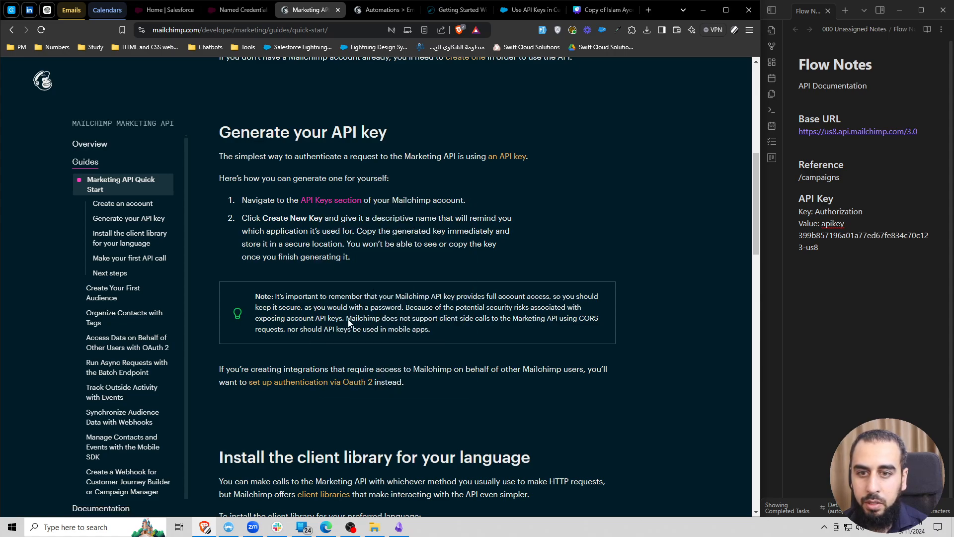
click(326, 527)
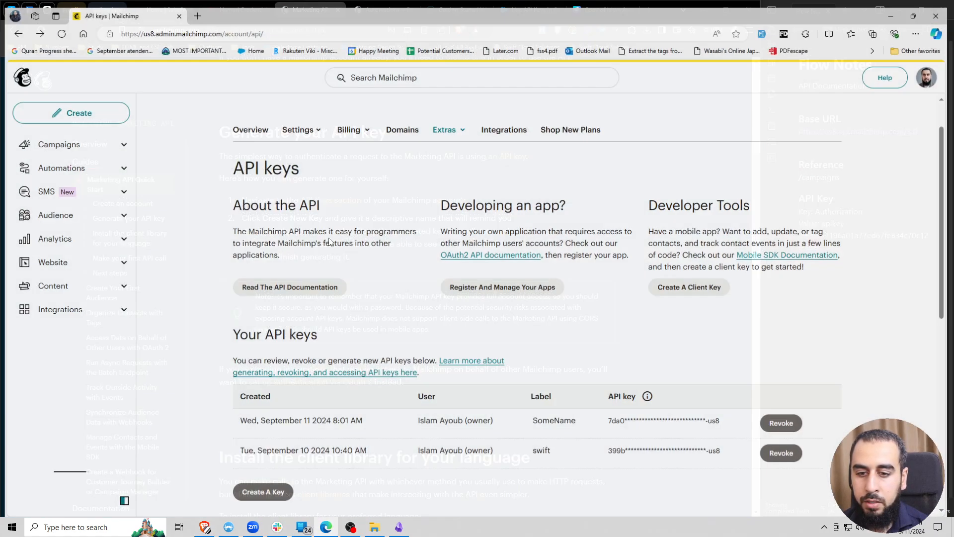
click(243, 27)
key(ctrl+v)
key(Return)
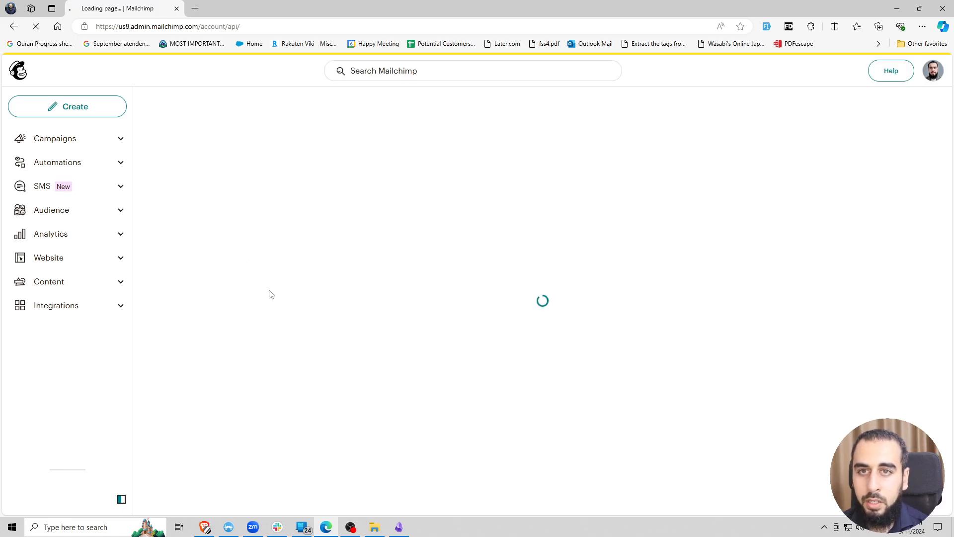
Generate a new Mailchimp API key named NewKey, copy it to the clipboard, and return to the API keys list
scroll(265, 287, down, 4)
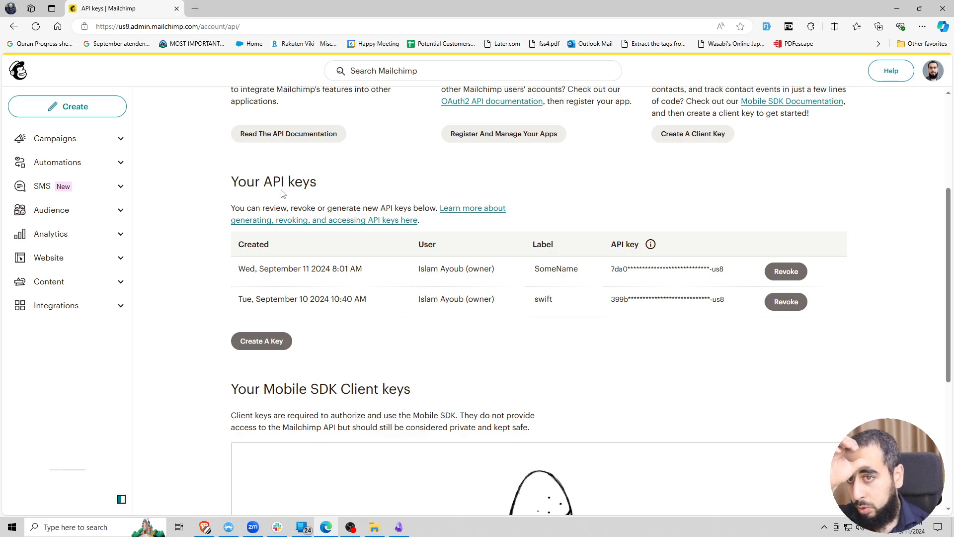
click(274, 350)
click(224, 307)
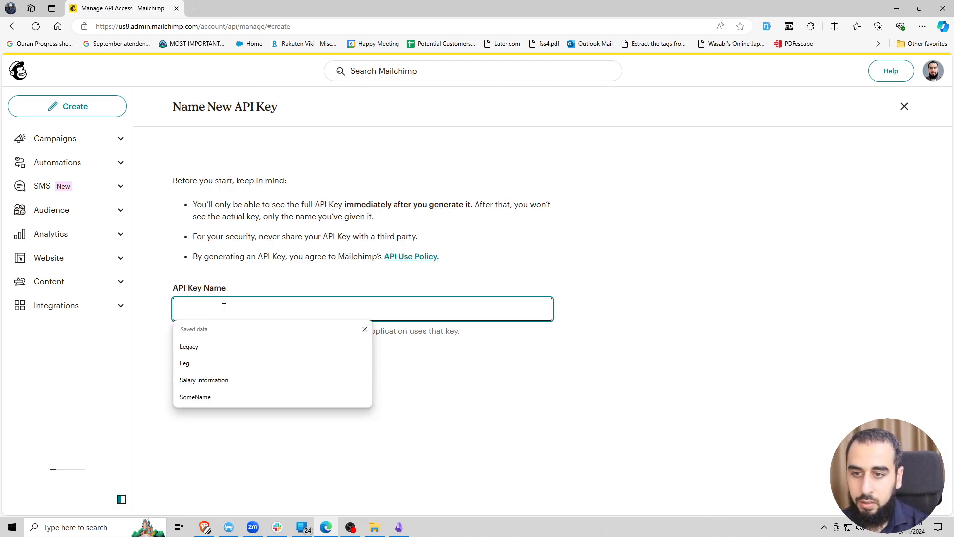
text(NewKey)
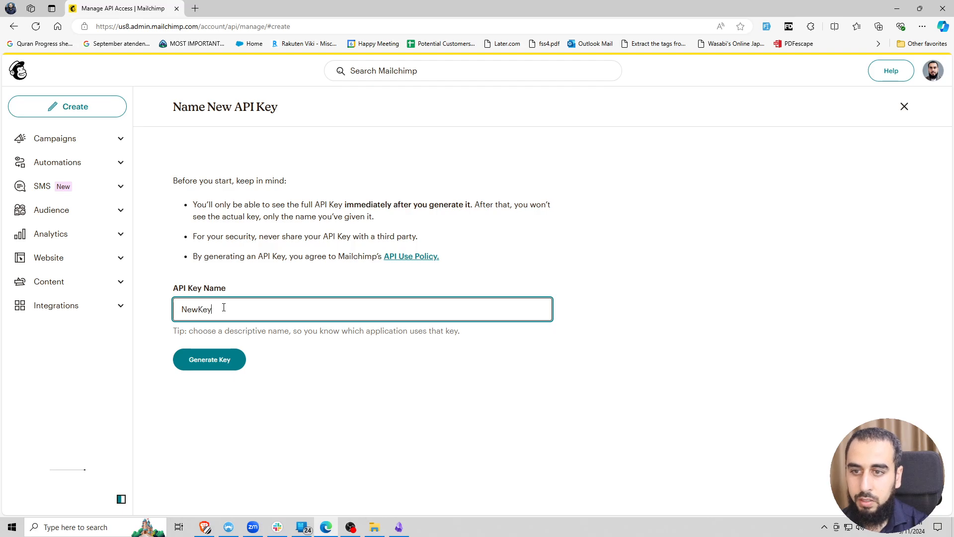
click(220, 359)
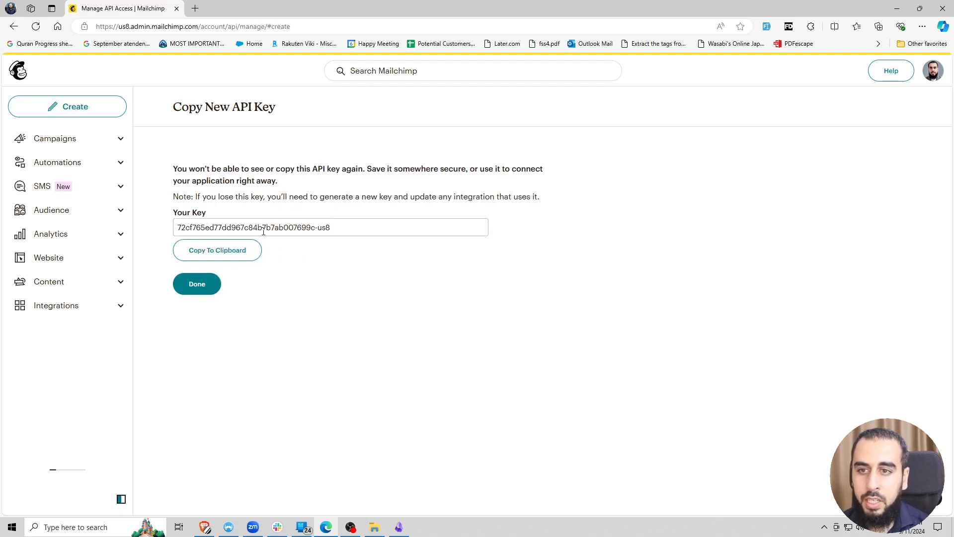
click(244, 250)
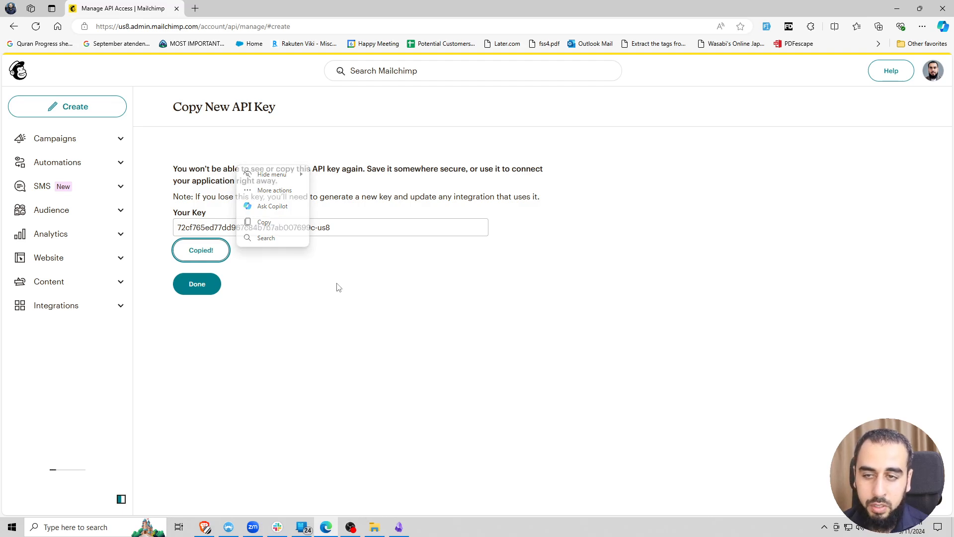
click(204, 289)
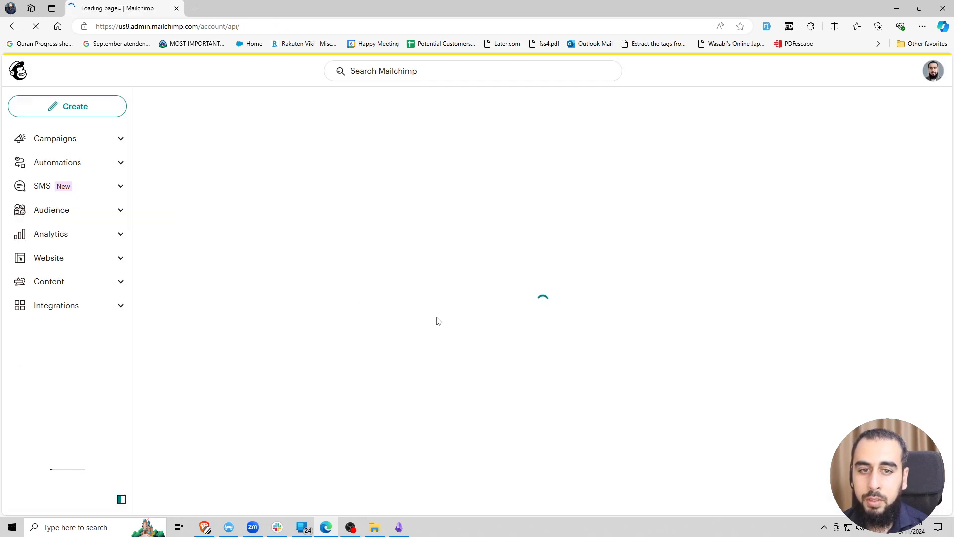
scroll(438, 321, down, 2)
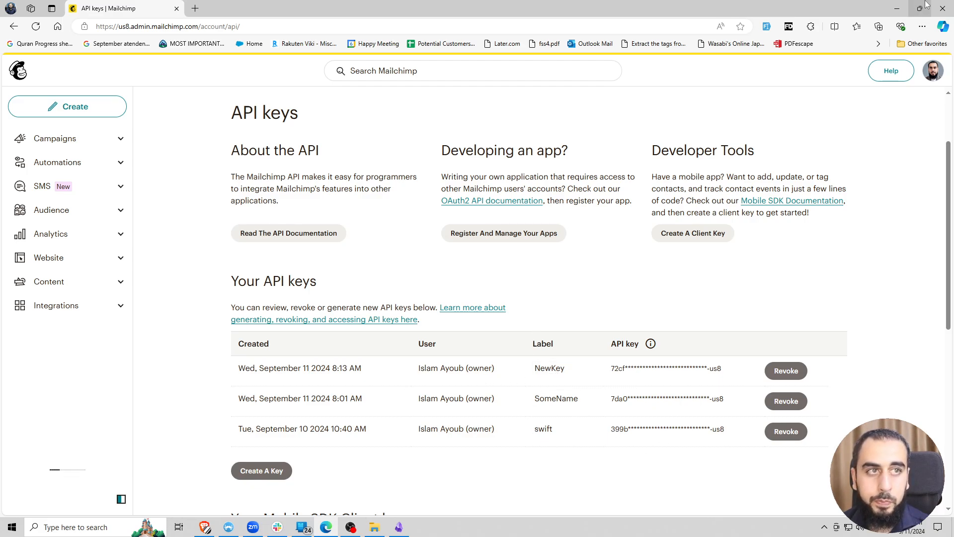
Return to the Salesforce principal form and paste the API key from Flow Notes as the value of Parameter 1
click(898, 9)
click(818, 237)
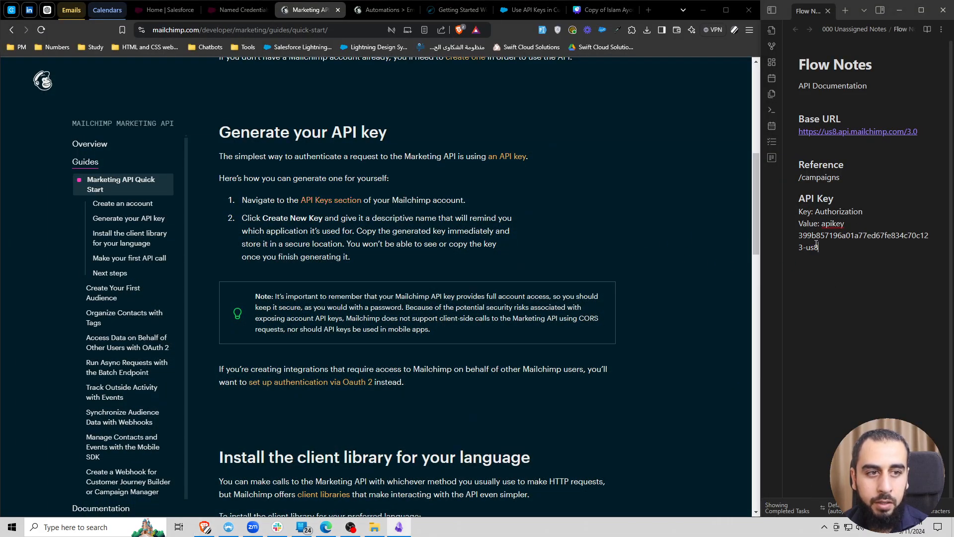
drag(817, 248, 800, 236)
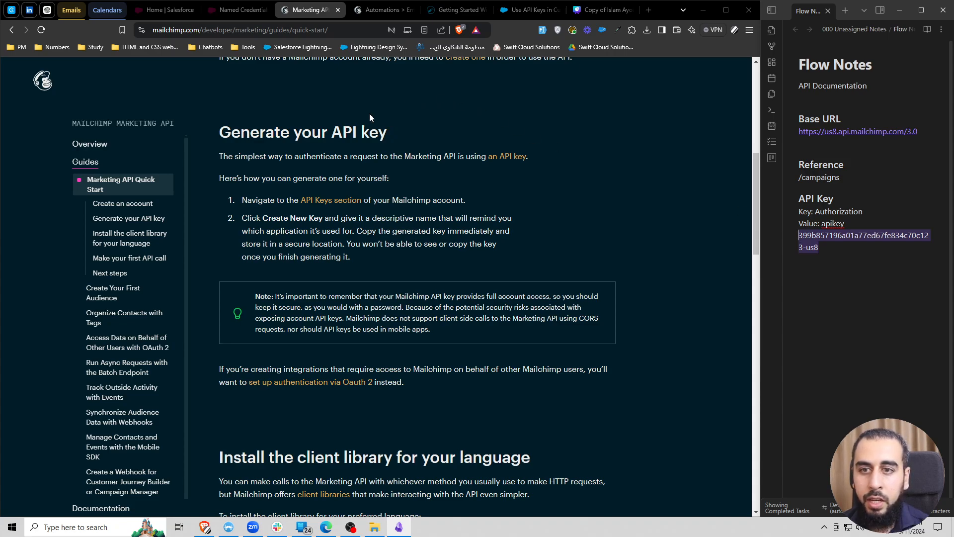
click(240, 11)
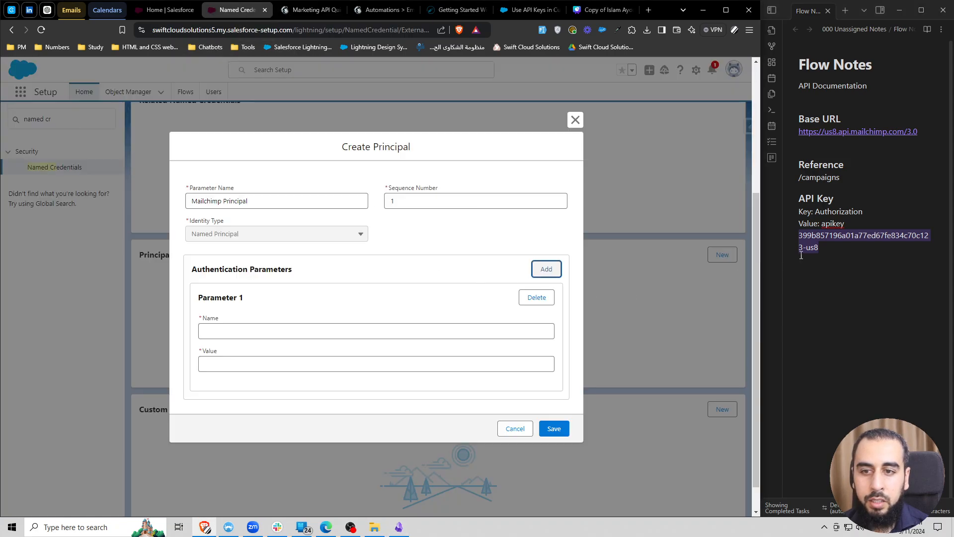
drag(822, 248, 798, 239)
key(ctrl+c)
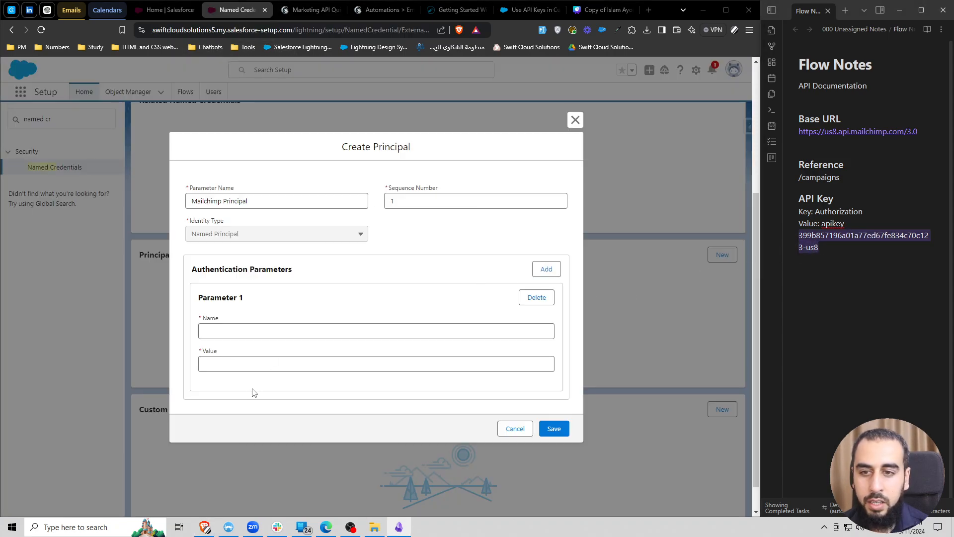
click(232, 363)
key(ctrl+v)
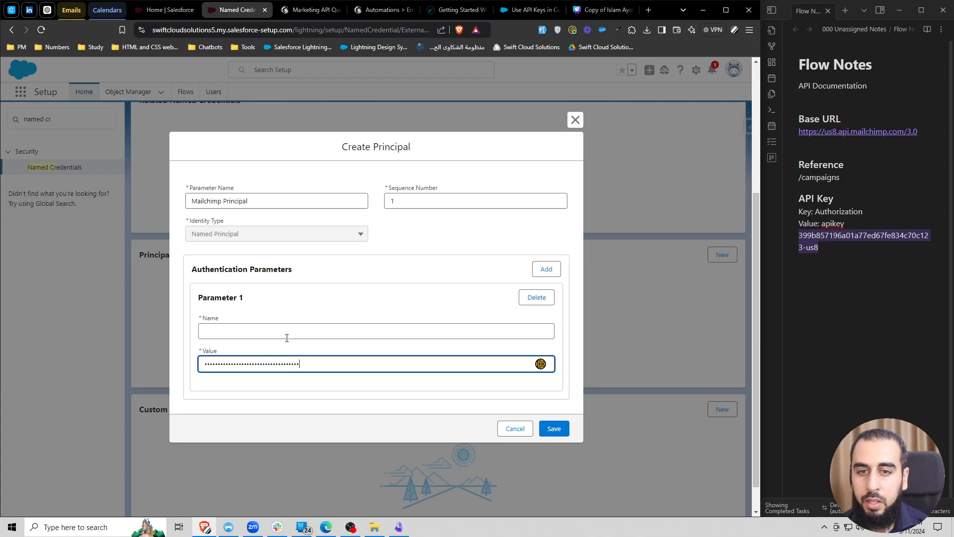
Look up the API key stored in the Mailchimp record of the Keeper password manager, and close the record
click(573, 31)
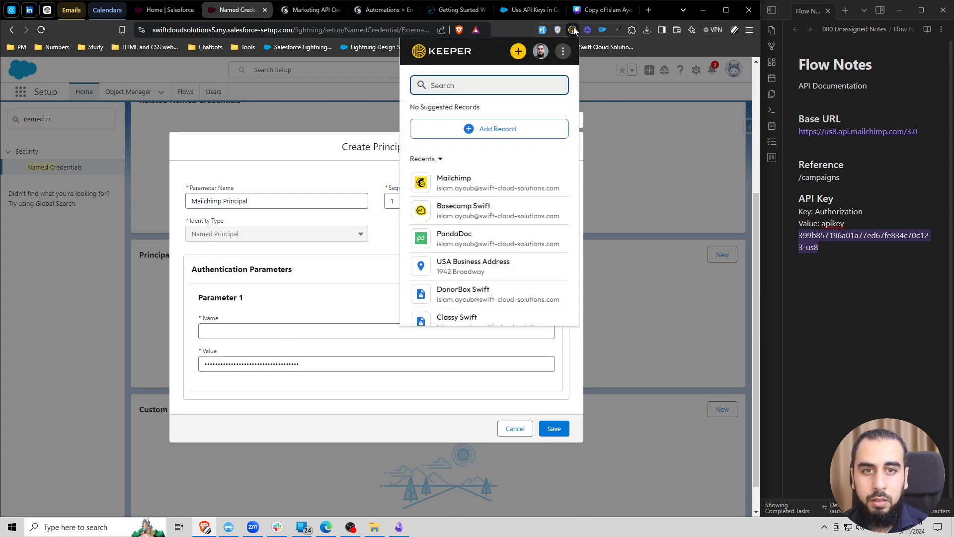
click(499, 180)
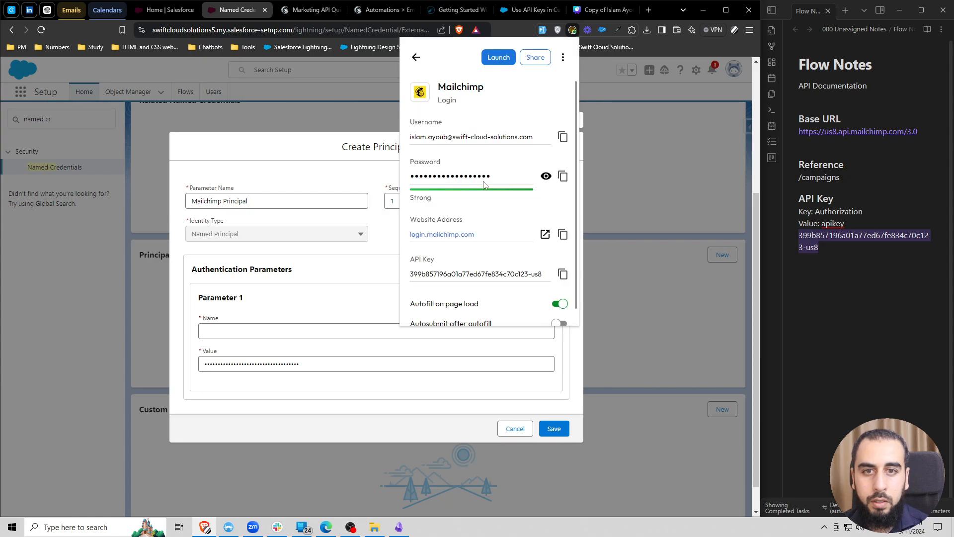
scroll(502, 270, down, 1)
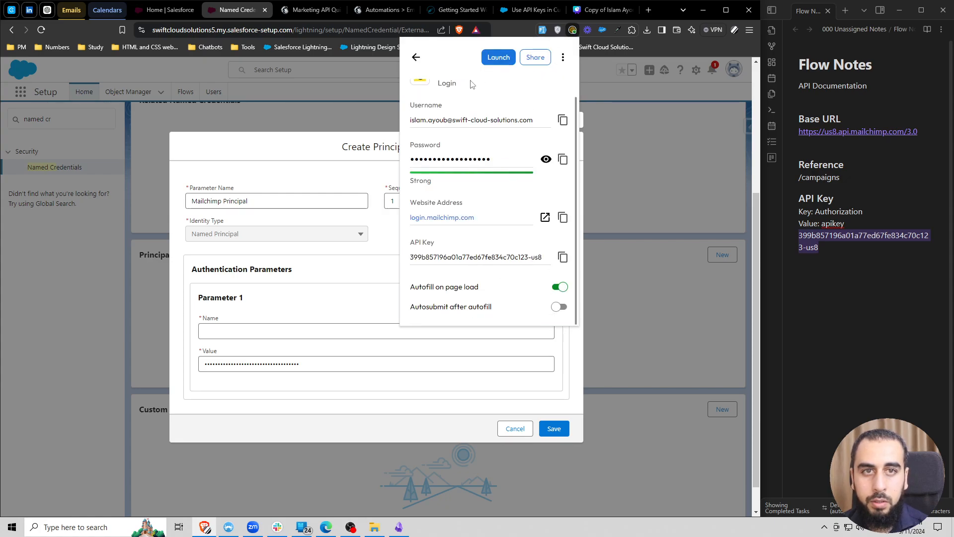
click(371, 199)
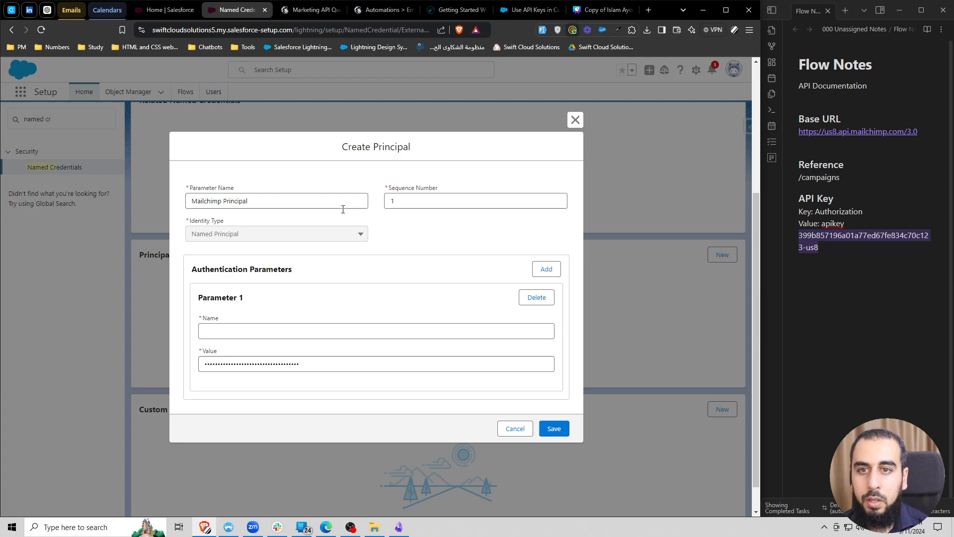
Copy the common header name ACCESS_TOKEN from the Salesforce Help article on using API keys in custom headers
click(275, 331)
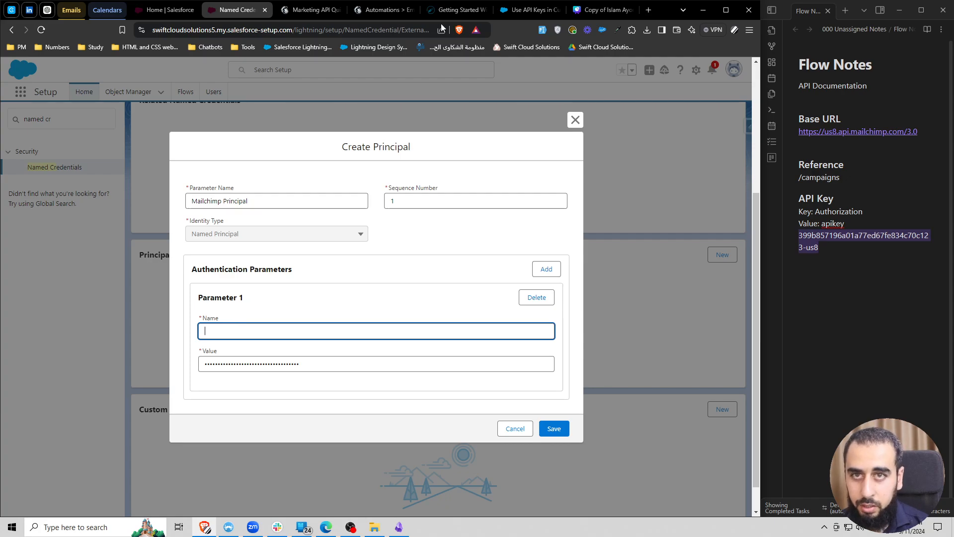
click(522, 10)
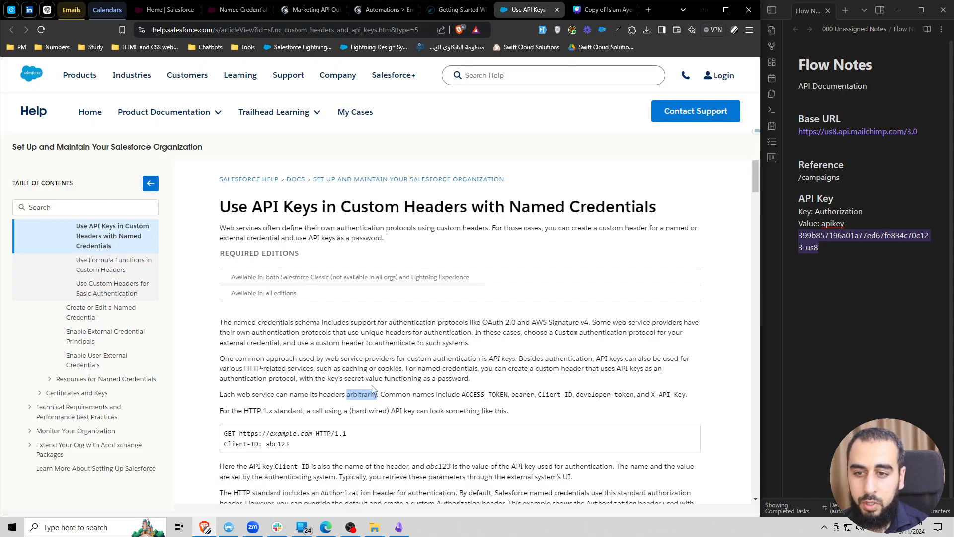
click(316, 394)
drag(220, 394, 378, 397)
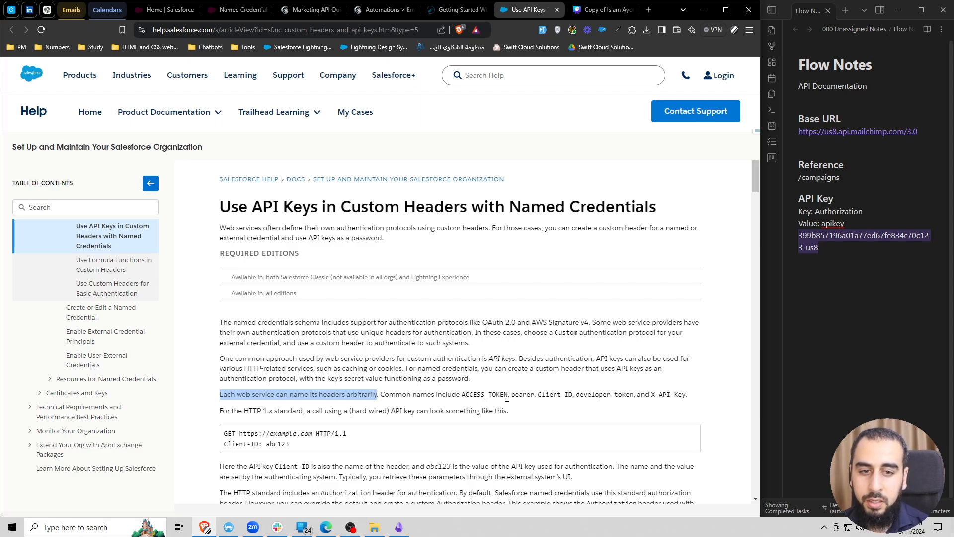
double_click(484, 395)
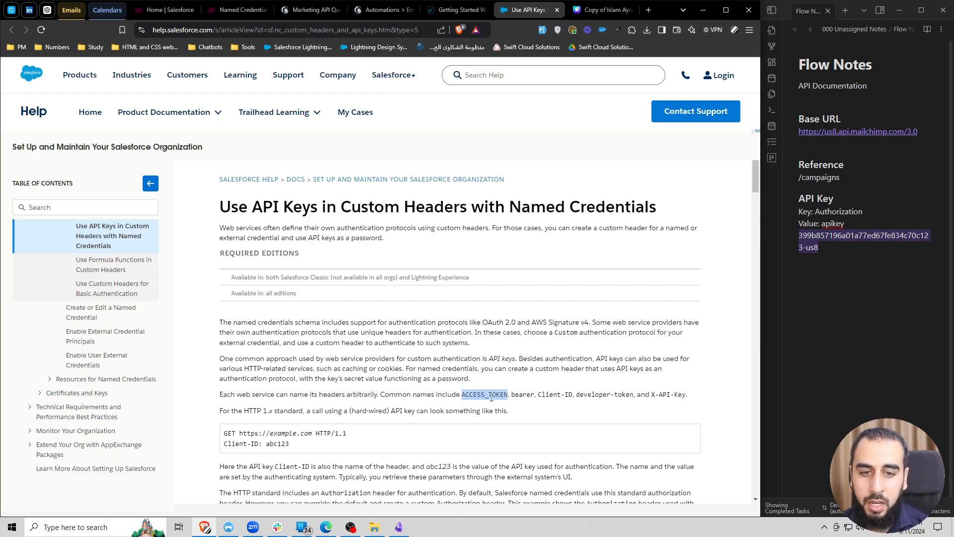
double_click(521, 395)
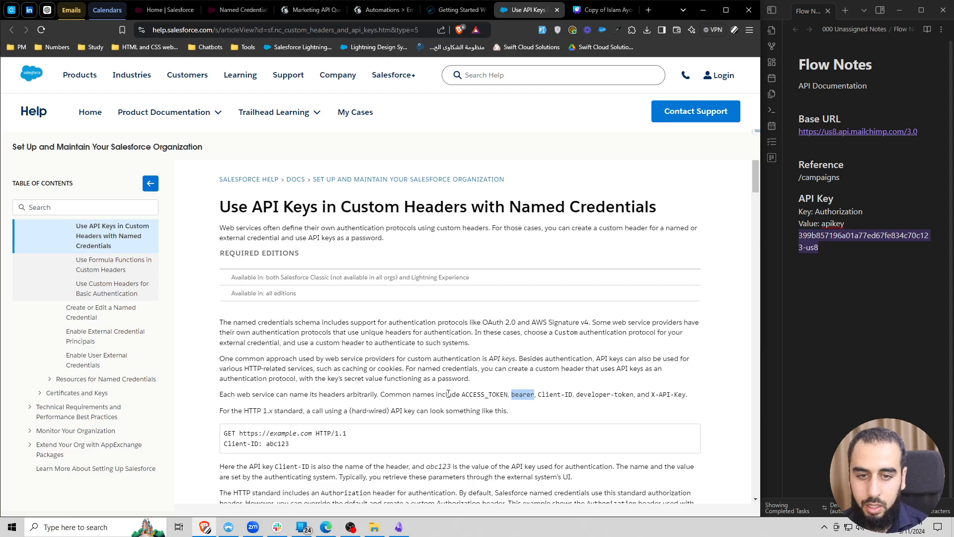
double_click(480, 394)
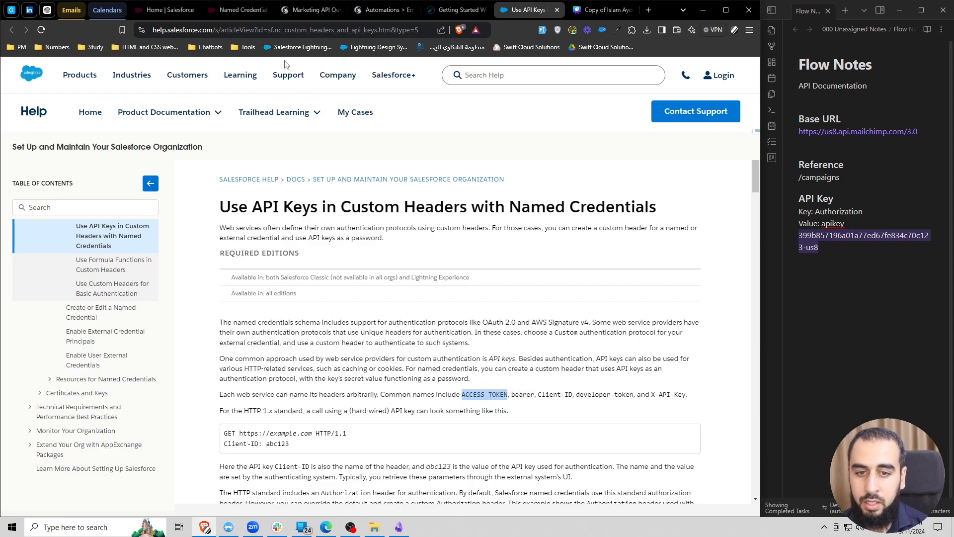
Return to the principal form, name Parameter 1 MC_ACCESS_TOKEN, and save the Mailchimp Principal
click(223, 12)
key(ctrl+v)
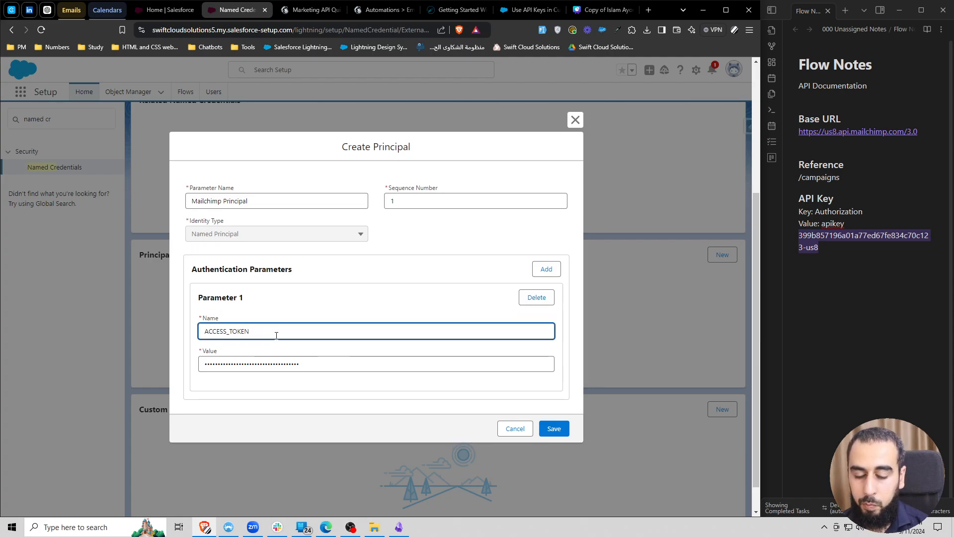
key(Home)
text(MC)
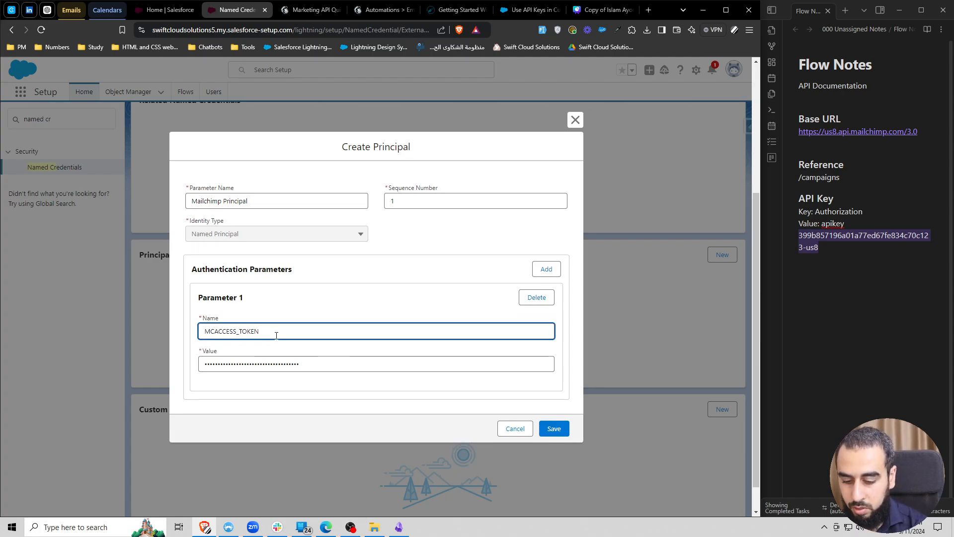
text(_)
click(314, 295)
double_click(261, 331)
click(393, 296)
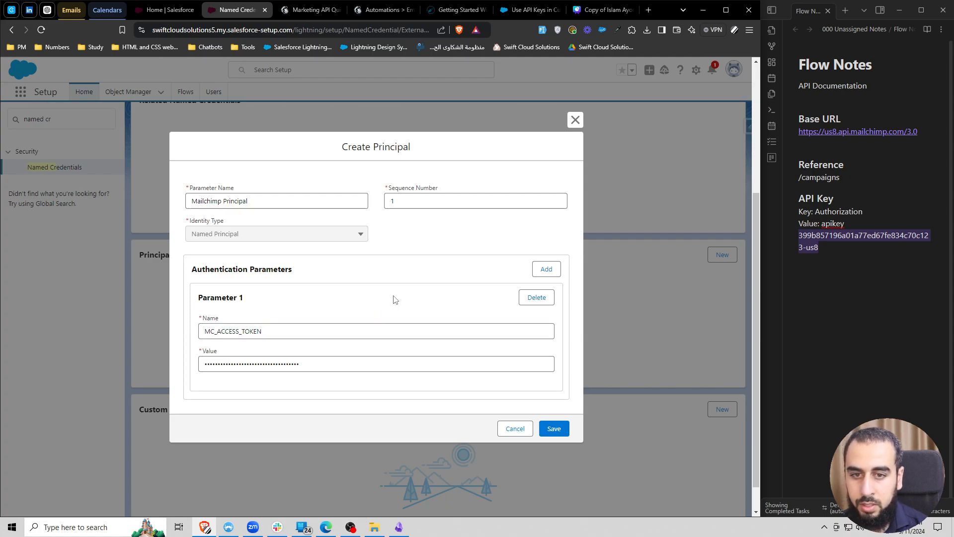
click(555, 428)
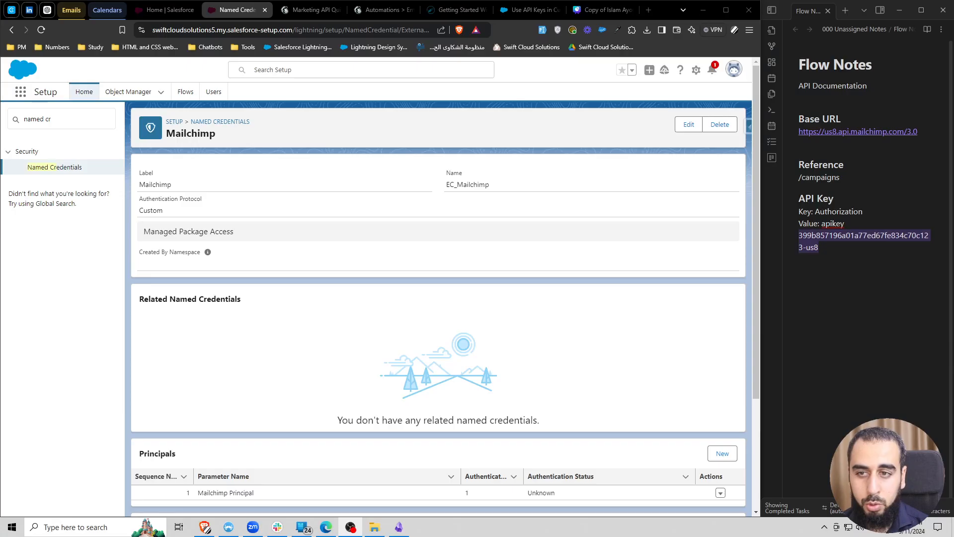
Search Setup for "permis" and open the Permission Sets page in a separate browser tab
click(359, 314)
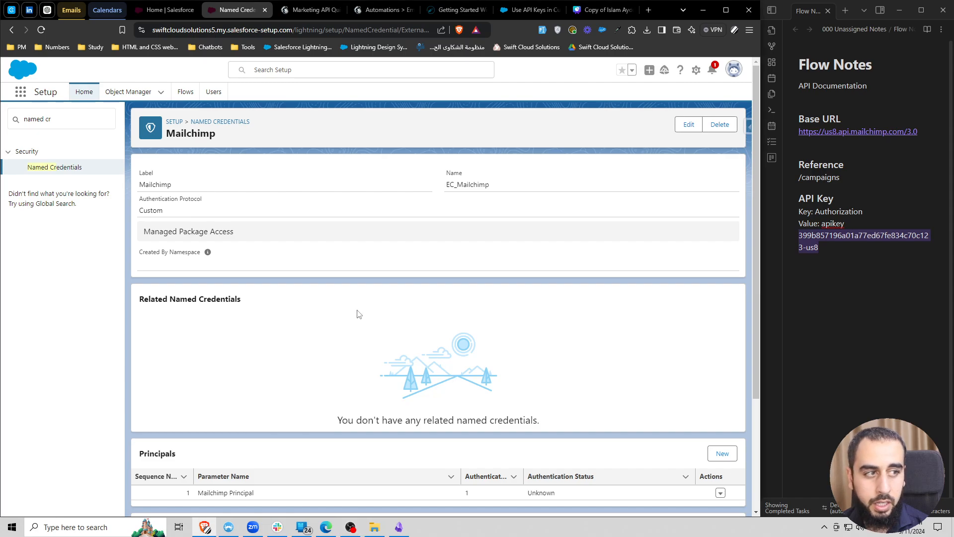
click(79, 122)
key(ctrl+a)
text(permis)
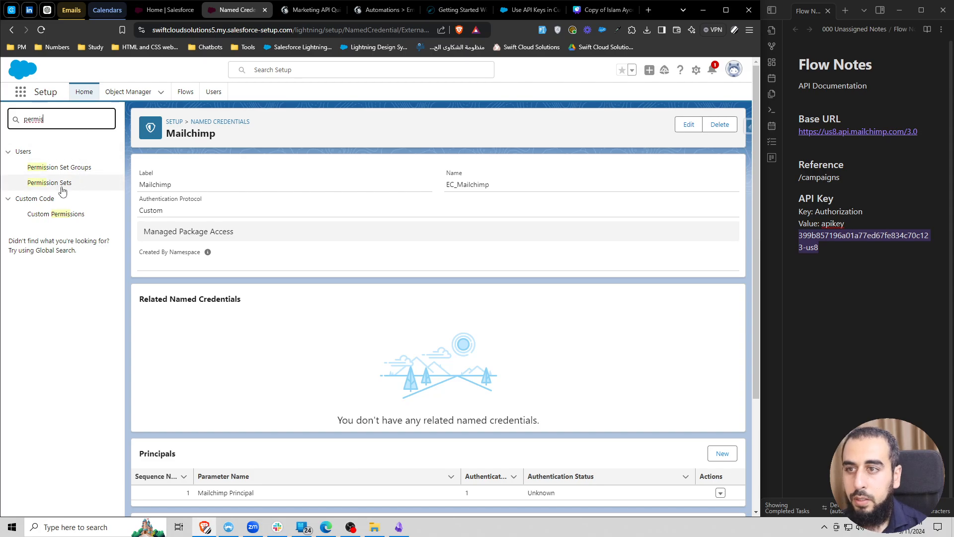
middle_click(64, 183)
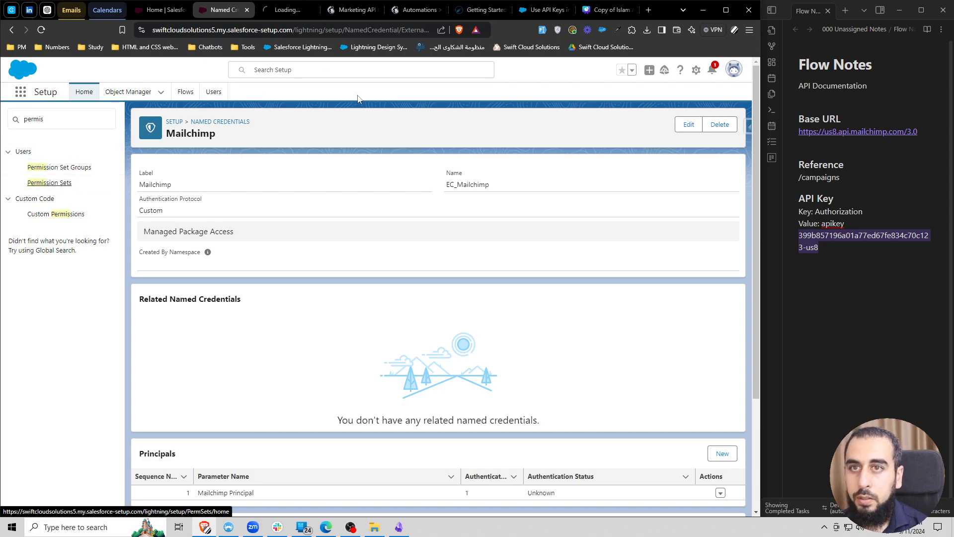
click(281, 11)
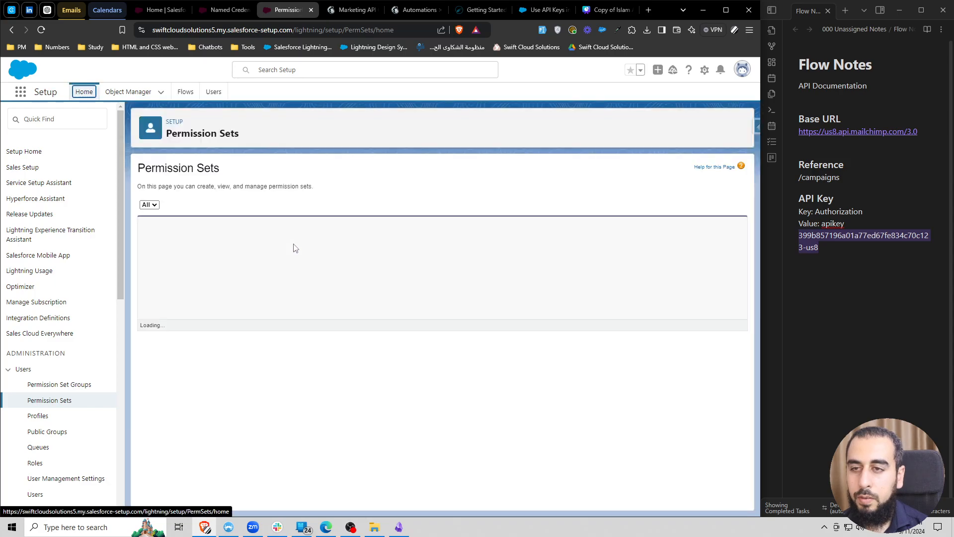
Create and save a new permission set with the label and API name Mailchimp
click(374, 242)
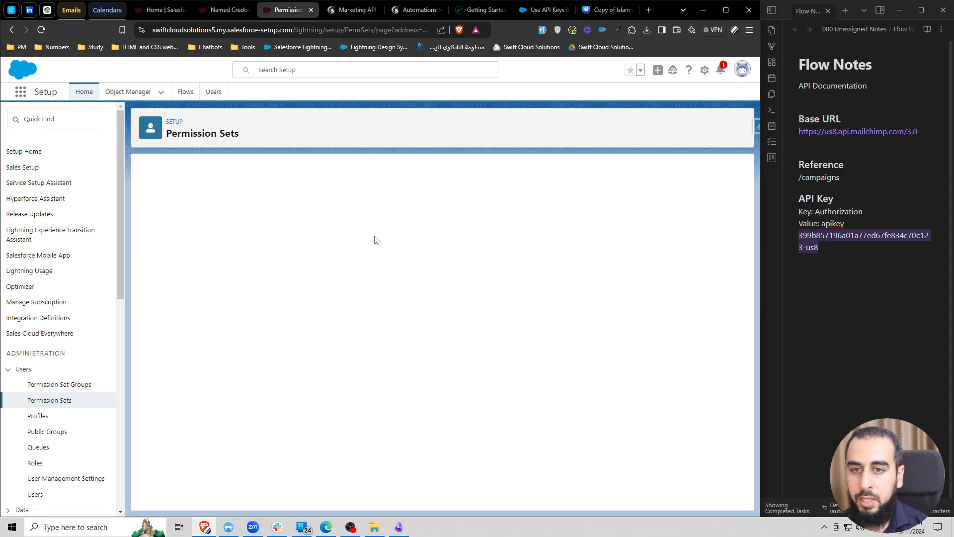
click(305, 242)
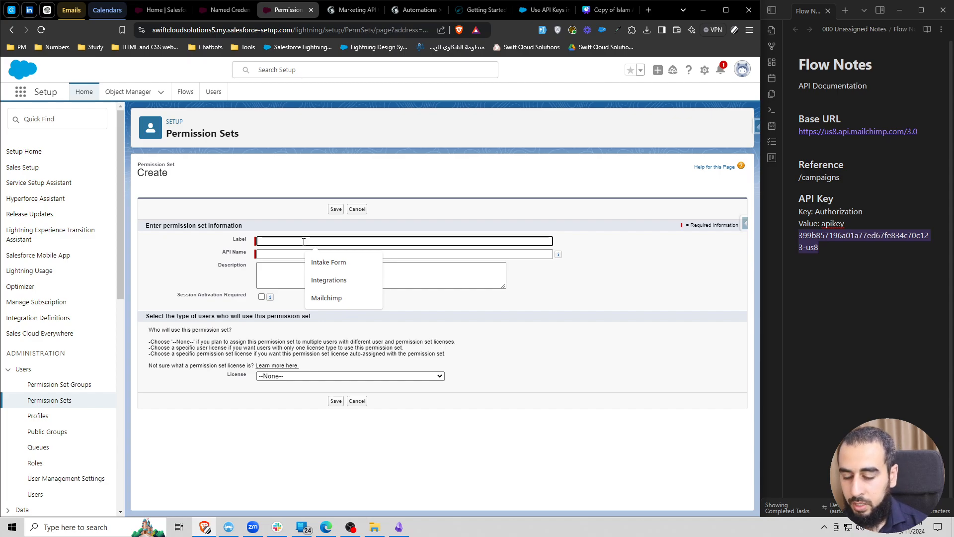
text(Mailchimp)
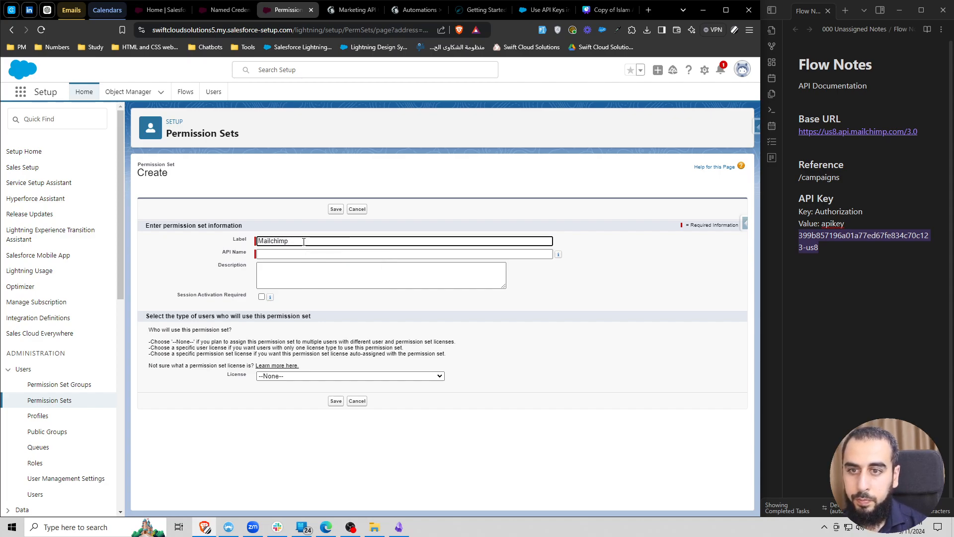
double_click(307, 241)
click(310, 215)
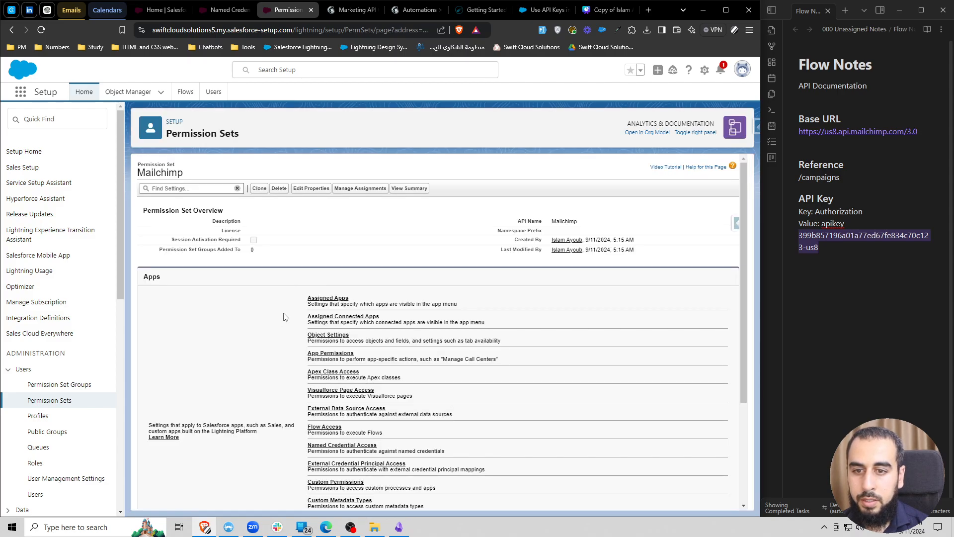
Enable the external credential principal EC_Mailchimp - Mailchimp Principal for the Mailchimp permission set and save the access
scroll(298, 288, down, 3)
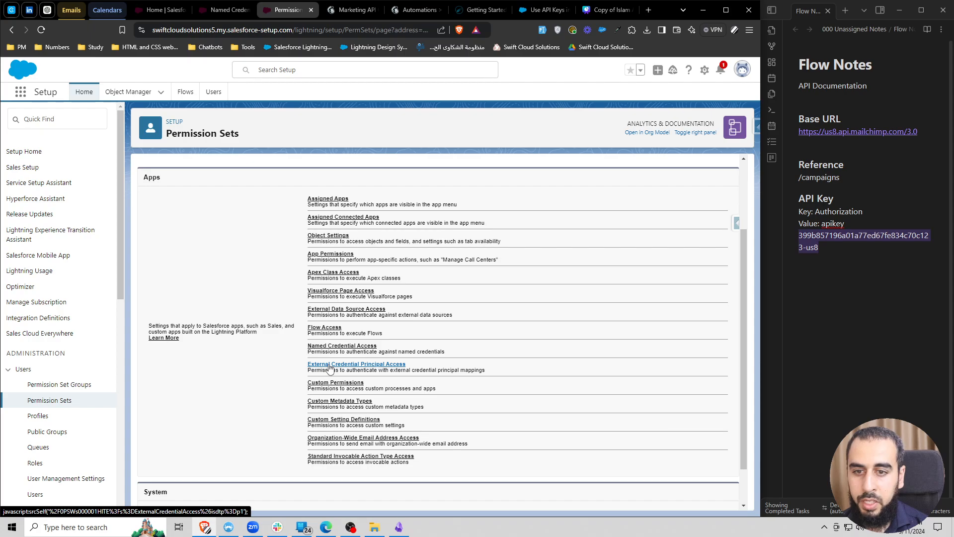
click(384, 367)
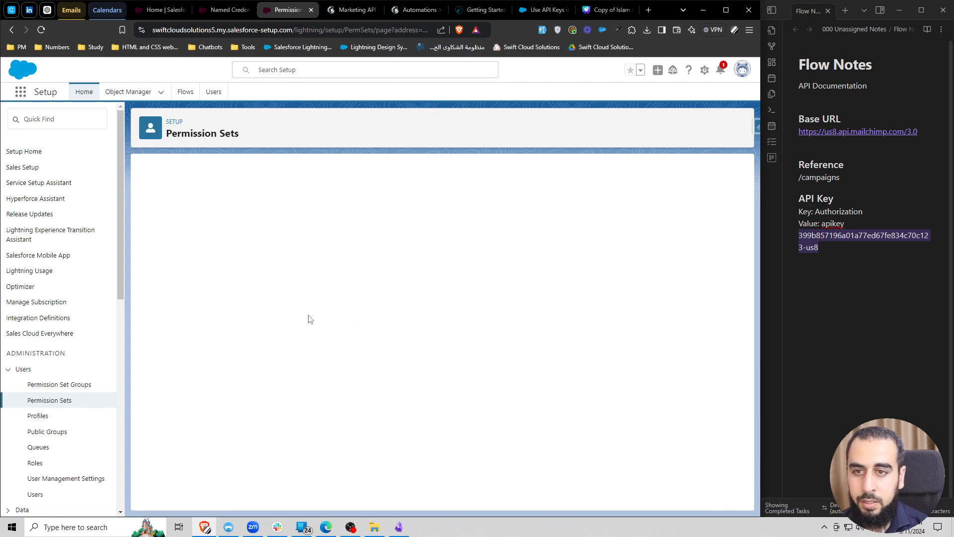
click(334, 276)
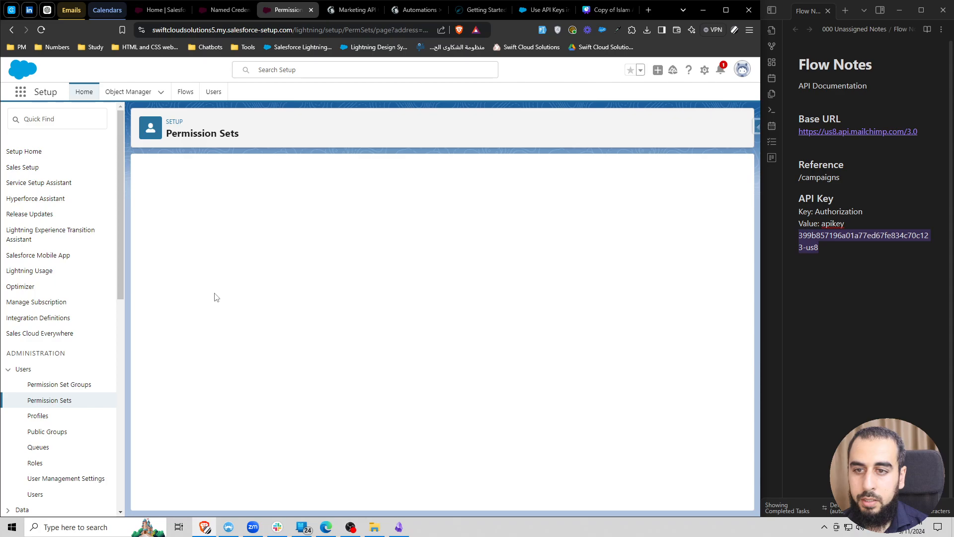
click(315, 351)
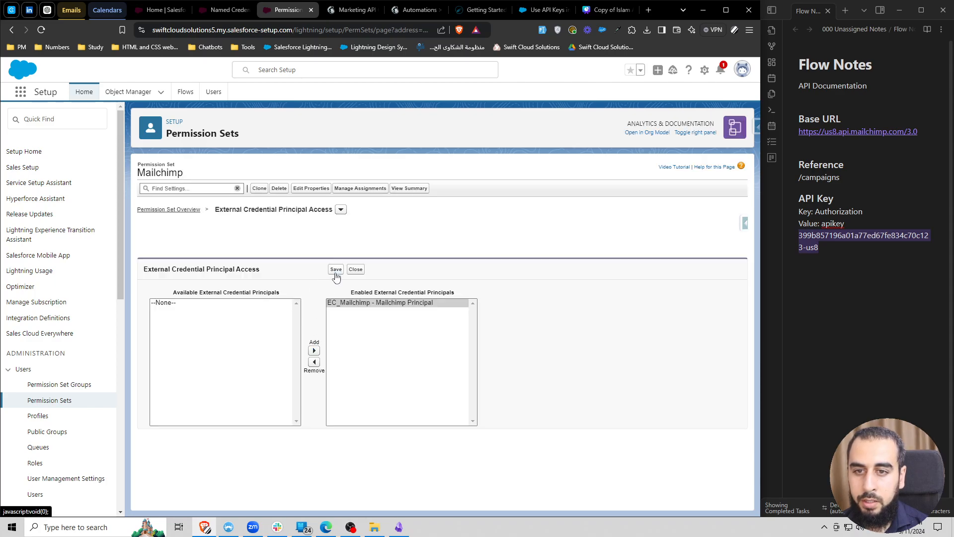
click(336, 270)
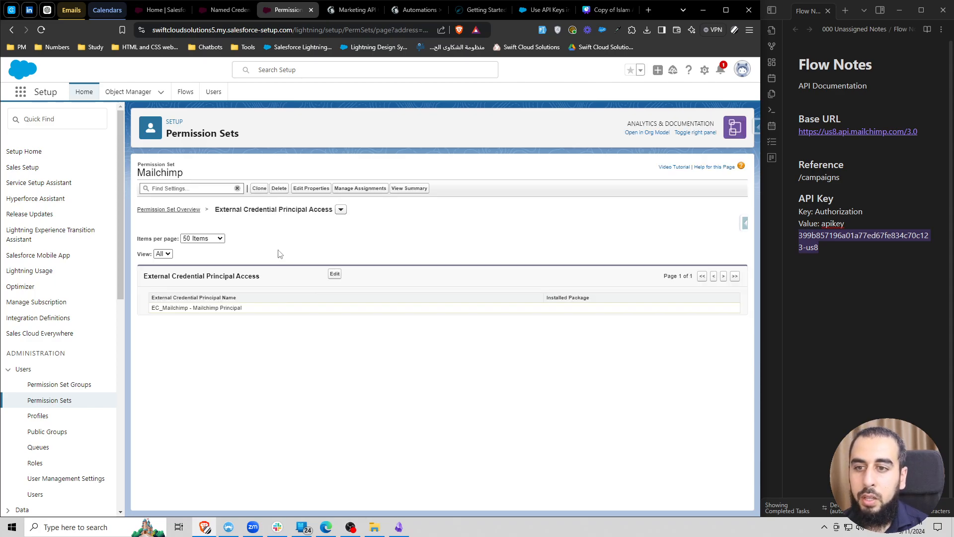
Assign the Mailchimp permission set to the System Administrator user, and close the Permission Sets page
click(356, 191)
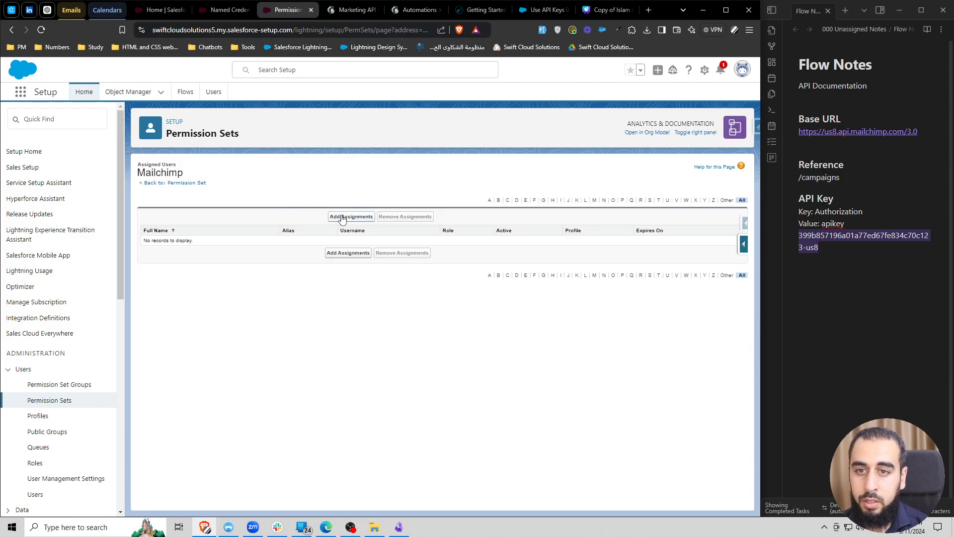
click(342, 218)
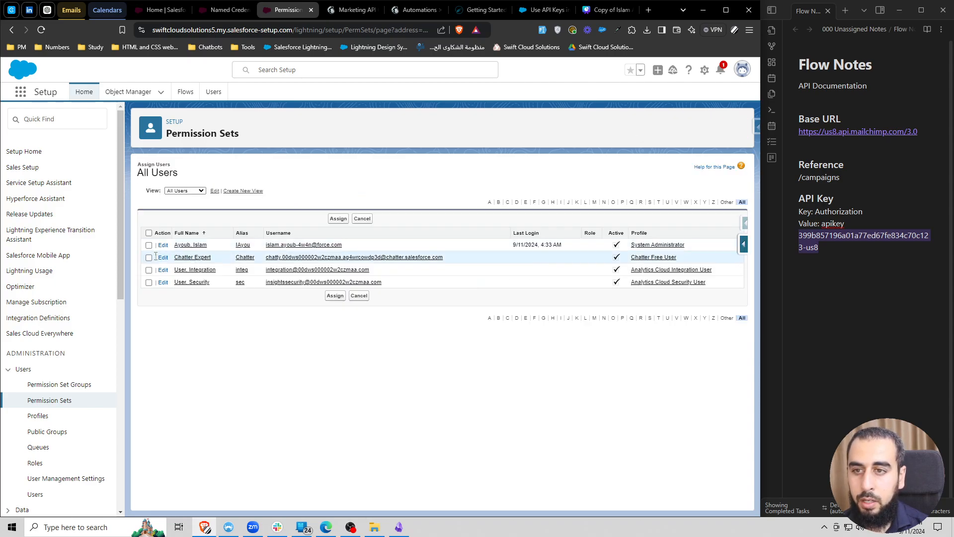
click(149, 245)
click(338, 219)
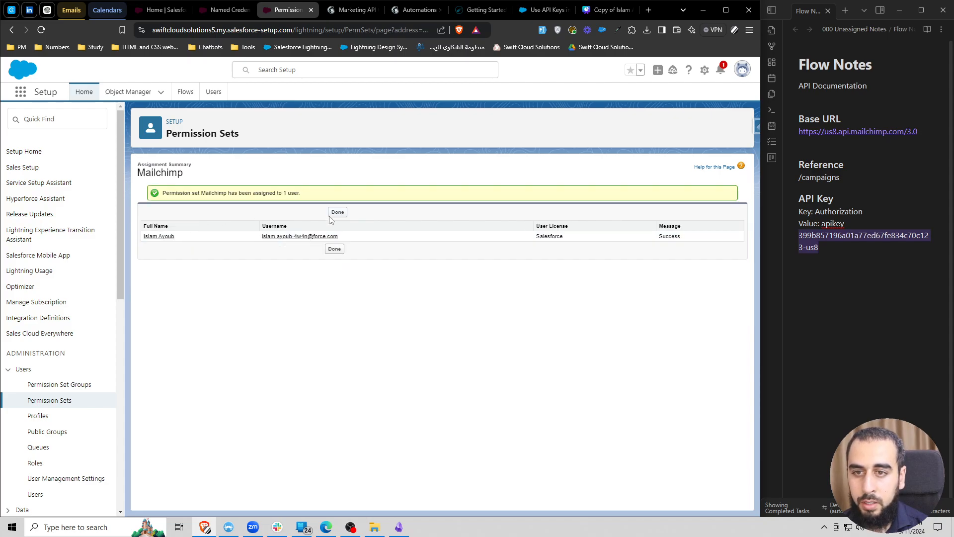
click(334, 216)
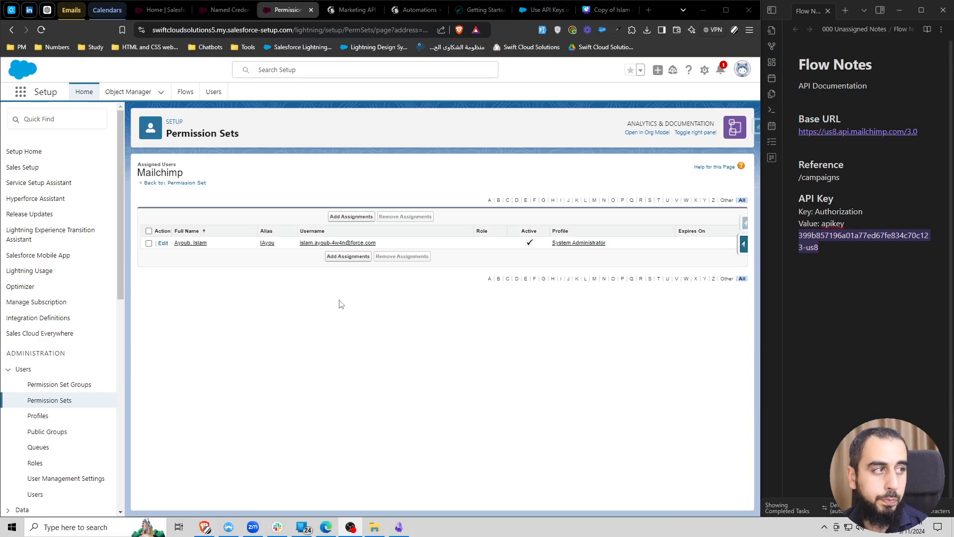
click(307, 12)
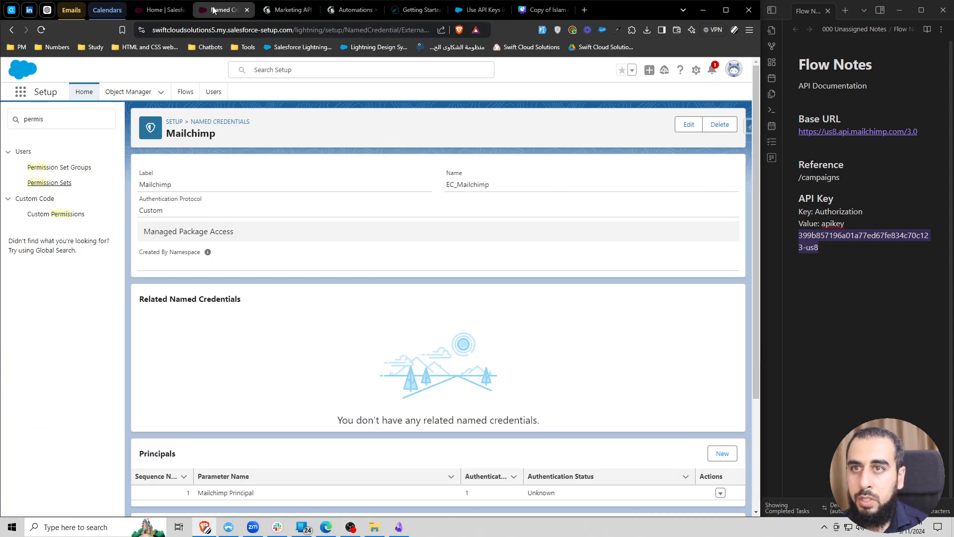
Start a new custom header on the Mailchimp external credential
scroll(293, 302, down, 1)
scroll(293, 302, down, 2)
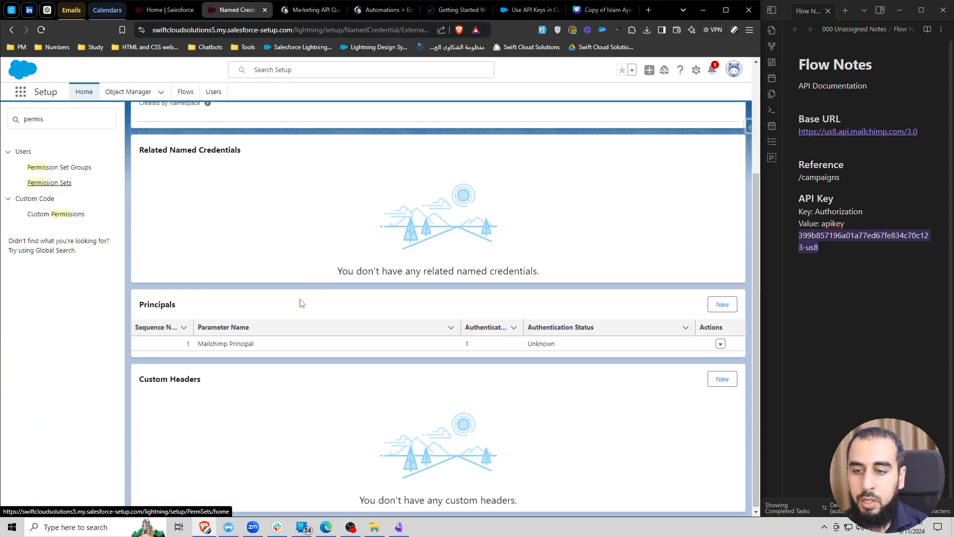
scroll(298, 300, up, 4)
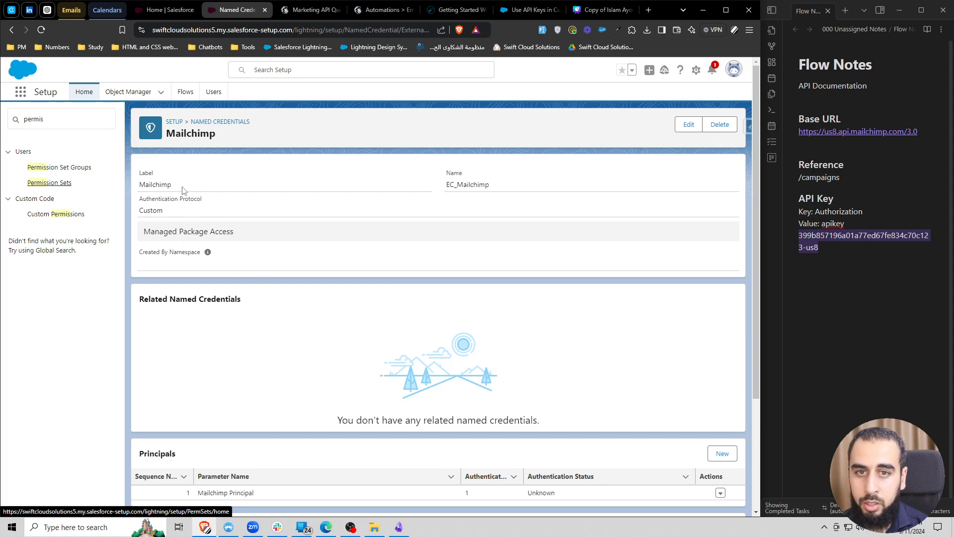
scroll(279, 301, down, 3)
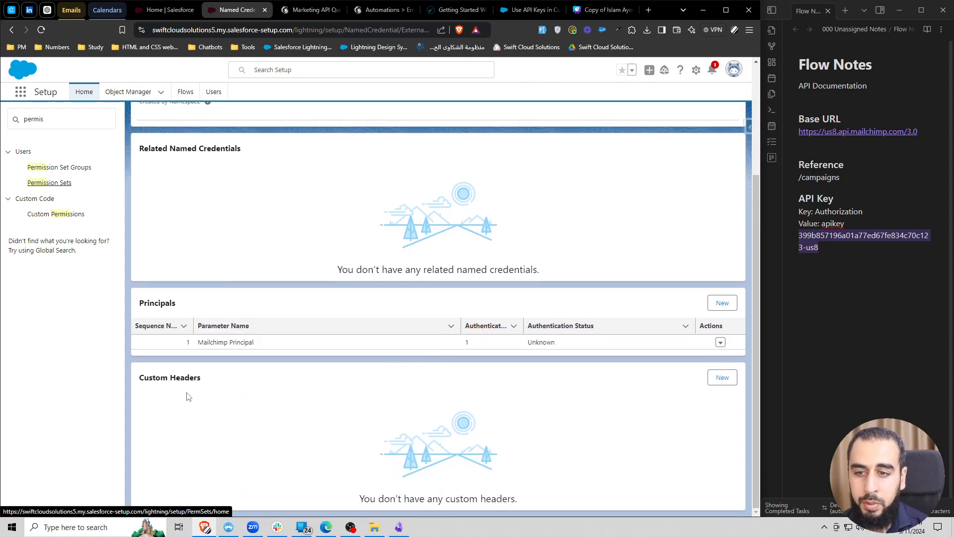
drag(160, 378, 201, 378)
click(543, 399)
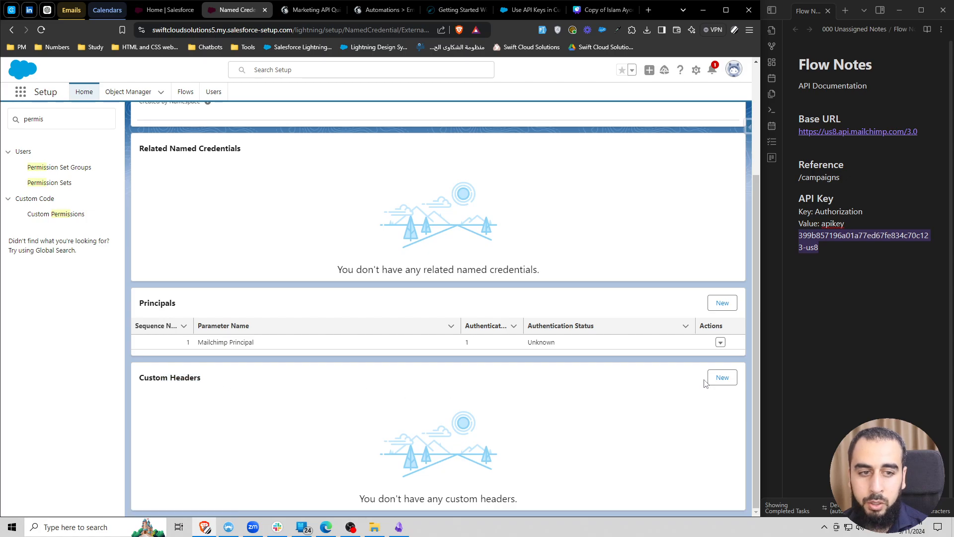
click(721, 377)
click(227, 262)
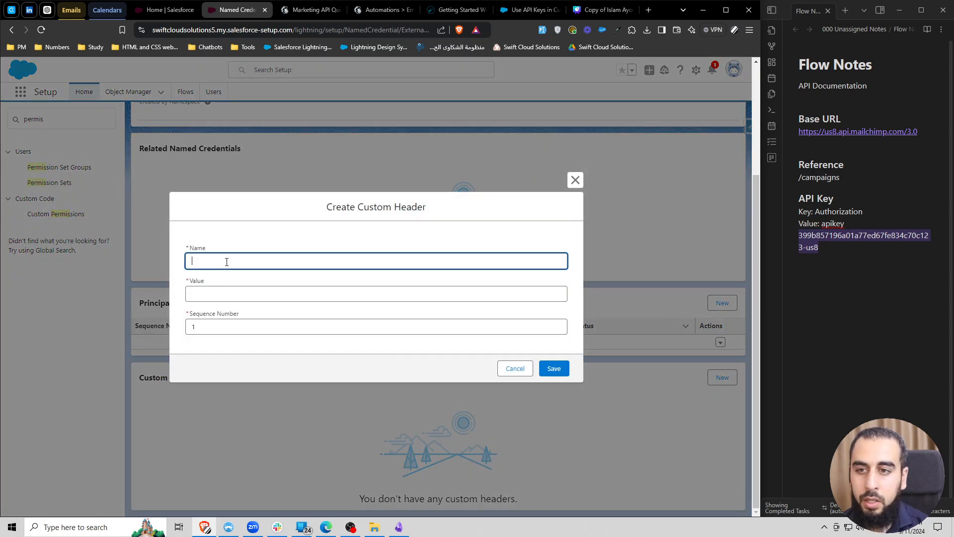
Enter EC_Header as the name of the new custom header
text(EC)
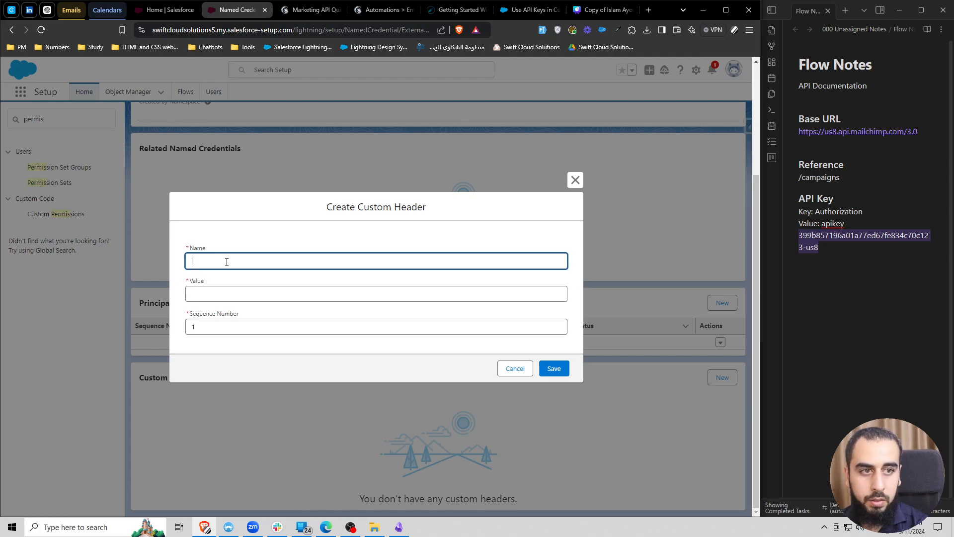
text(C)
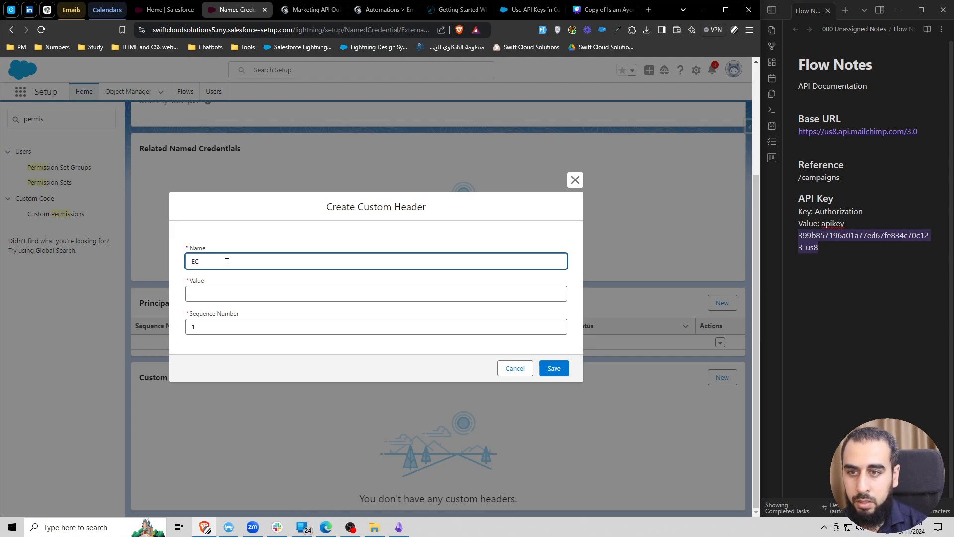
text(_Header)
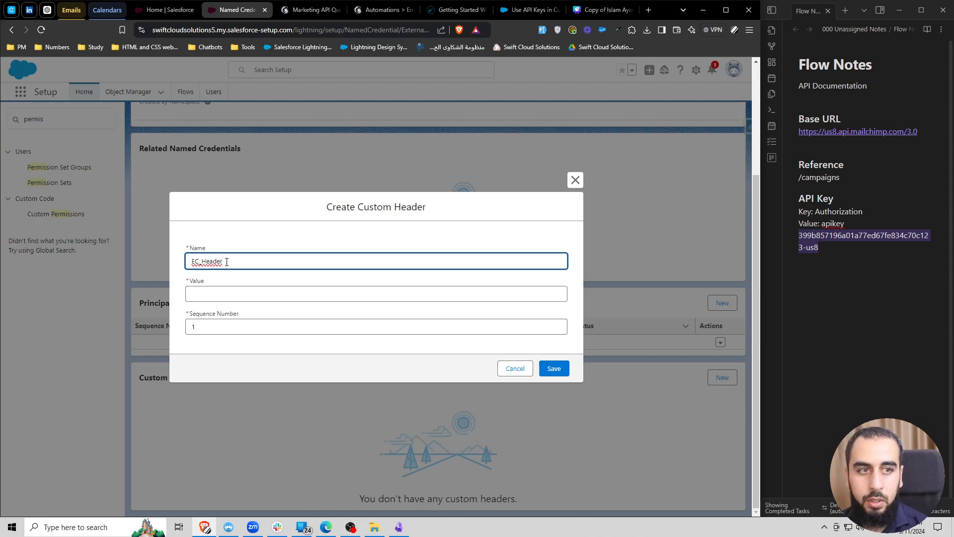
Copy the key Authorization from the flow notes and use it as the custom header's name
double_click(849, 212)
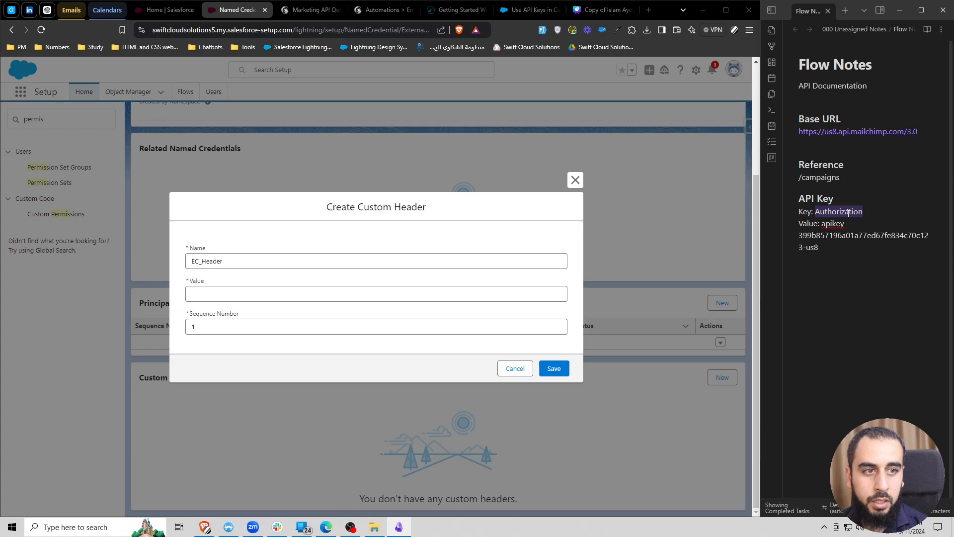
key(ctrl+c)
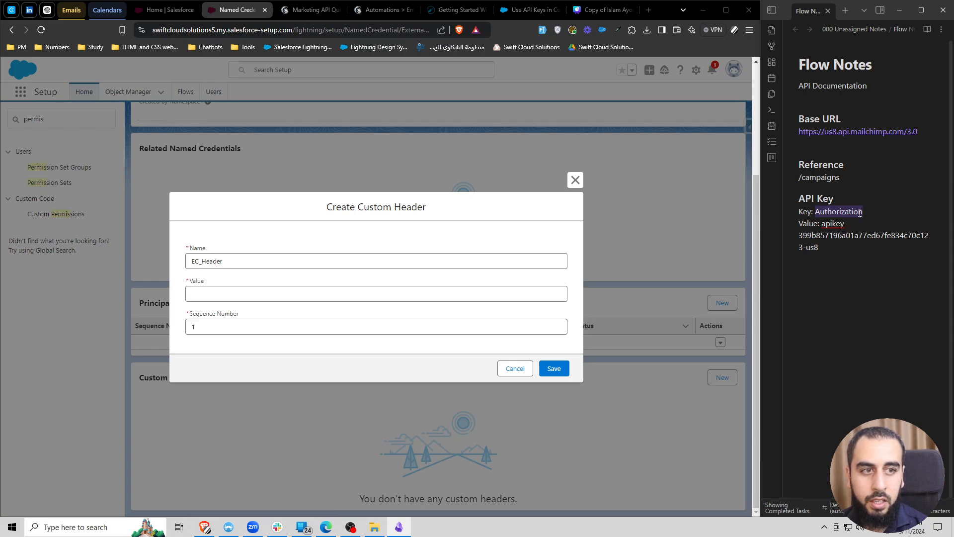
triple_click(254, 261)
key(ctrl+v)
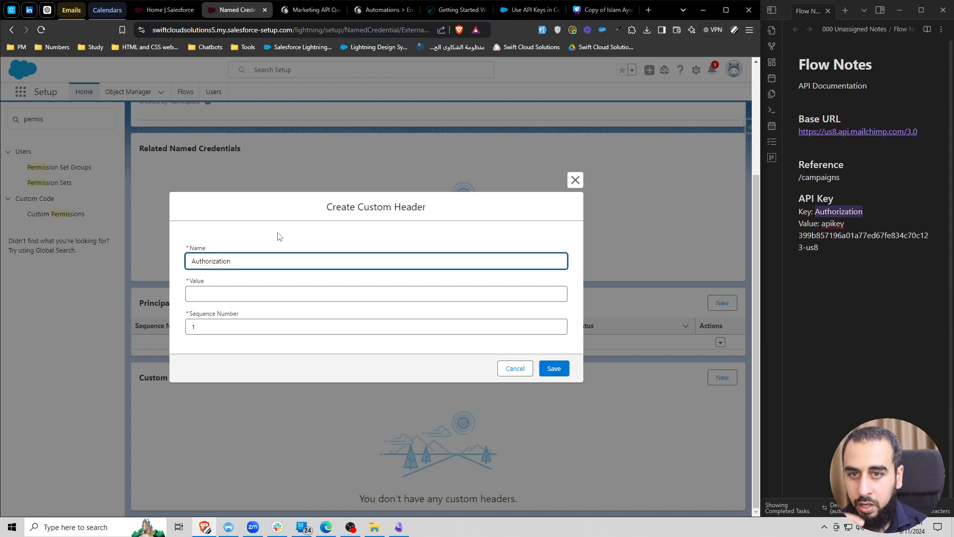
click(281, 236)
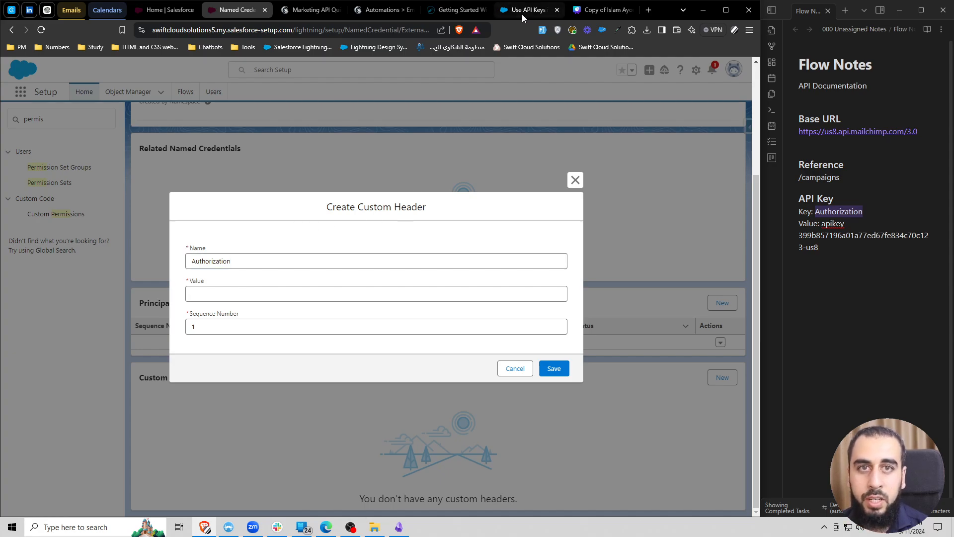
Examine the header key and value format for API-key authentication in the epilocal Mailchimp article, and return to the custom header form
click(448, 10)
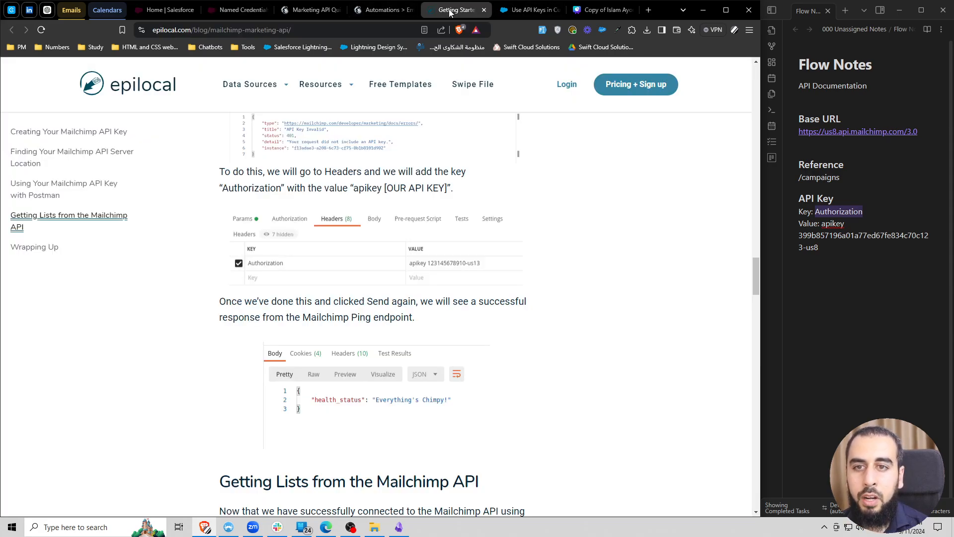
scroll(367, 119, up, 2)
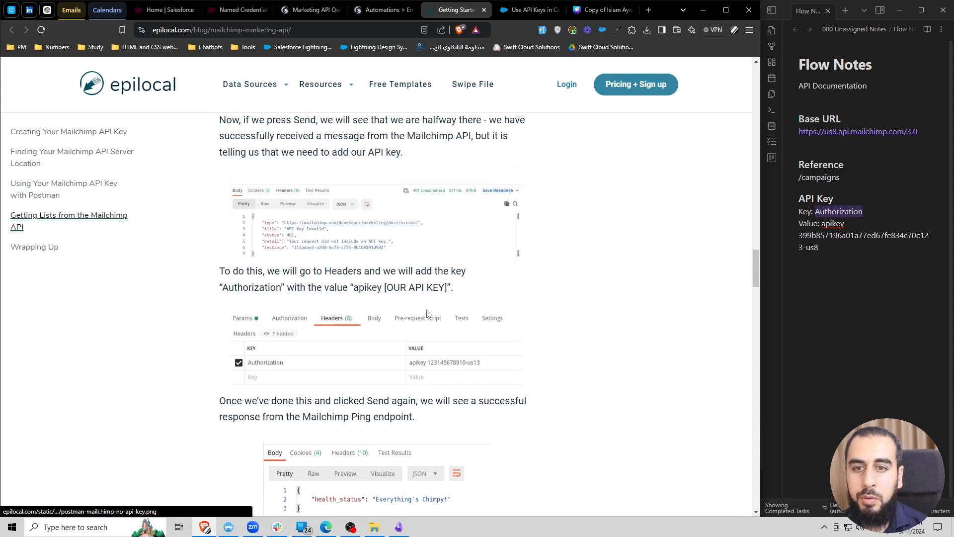
scroll(225, 261, up, 1)
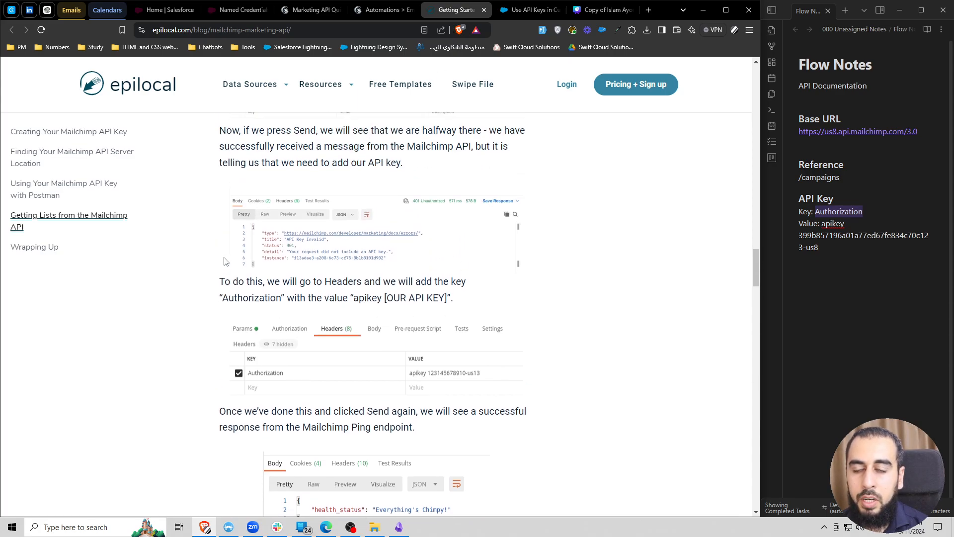
scroll(225, 261, up, 1)
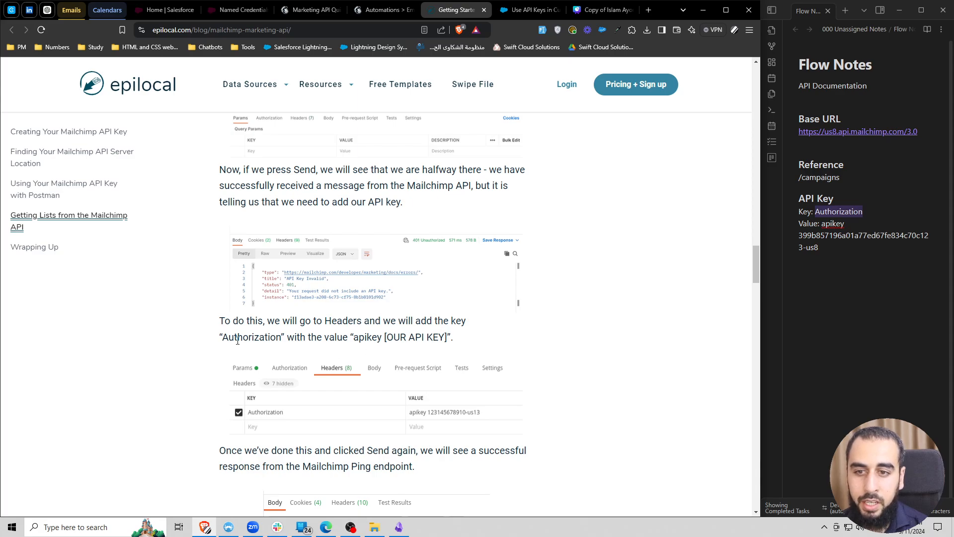
drag(285, 337, 220, 340)
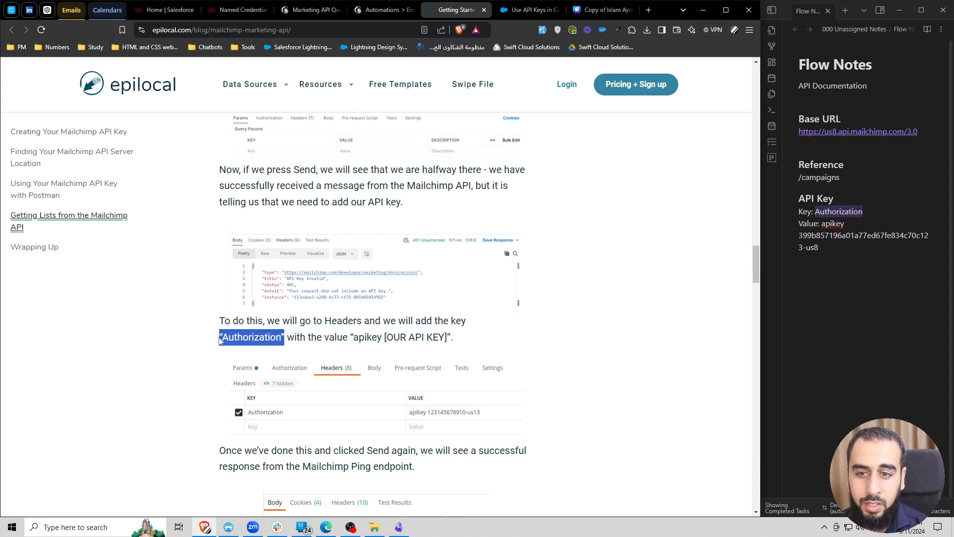
click(343, 338)
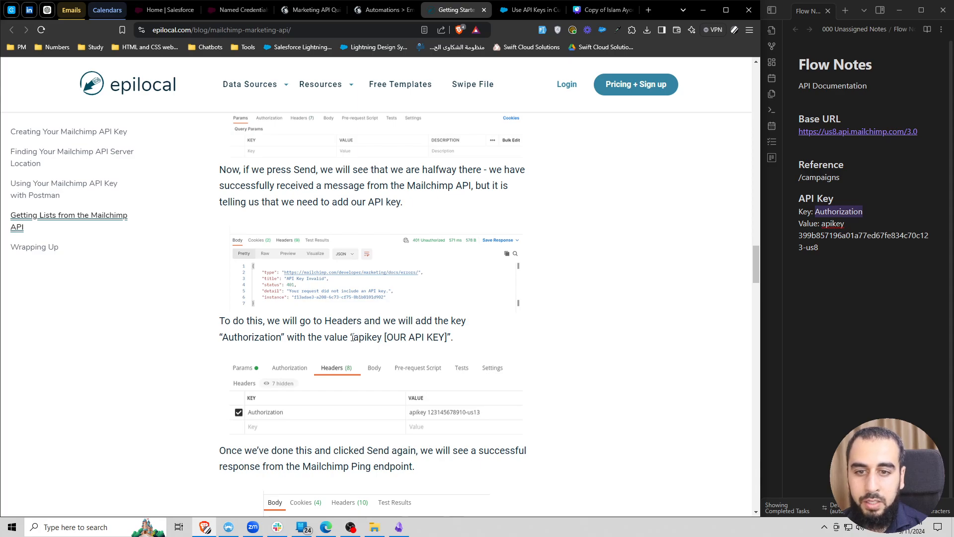
drag(350, 336, 452, 337)
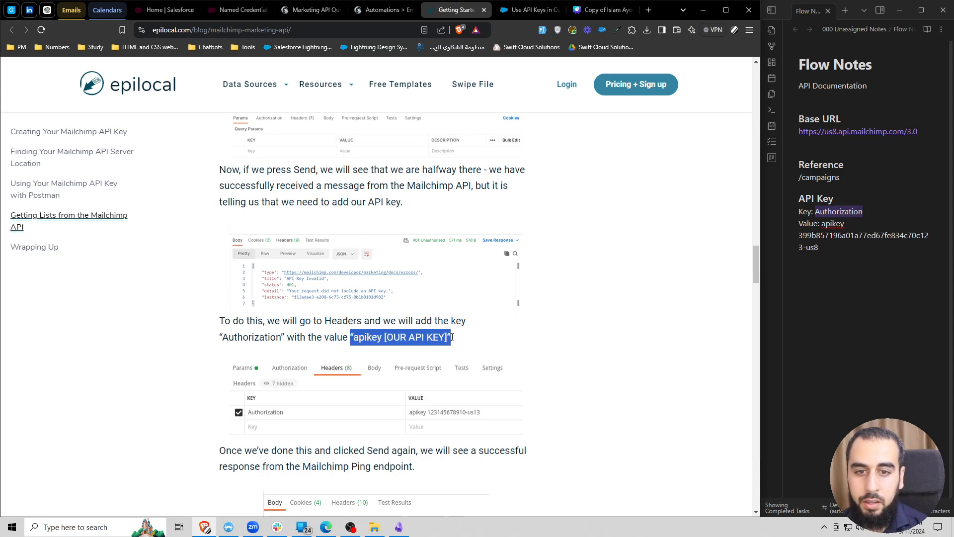
double_click(366, 337)
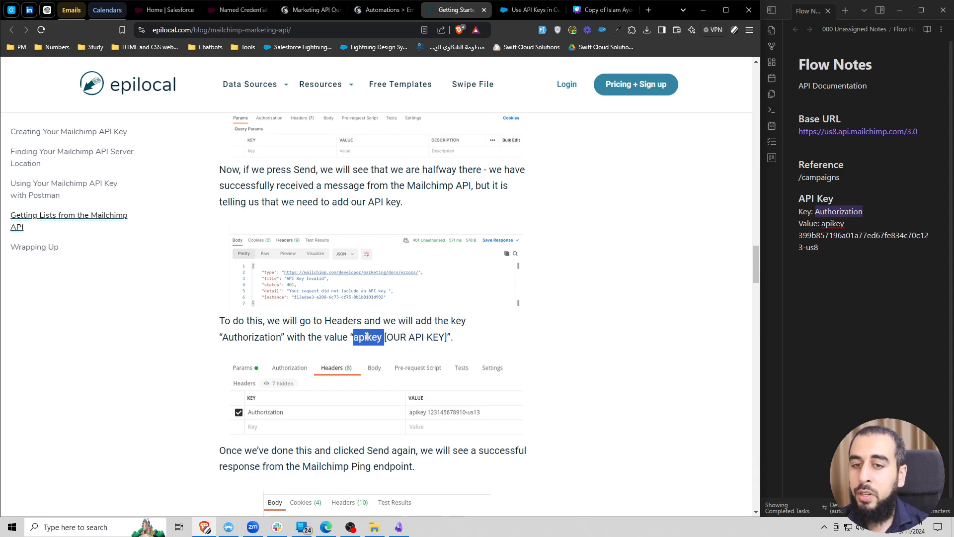
click(374, 338)
double_click(381, 337)
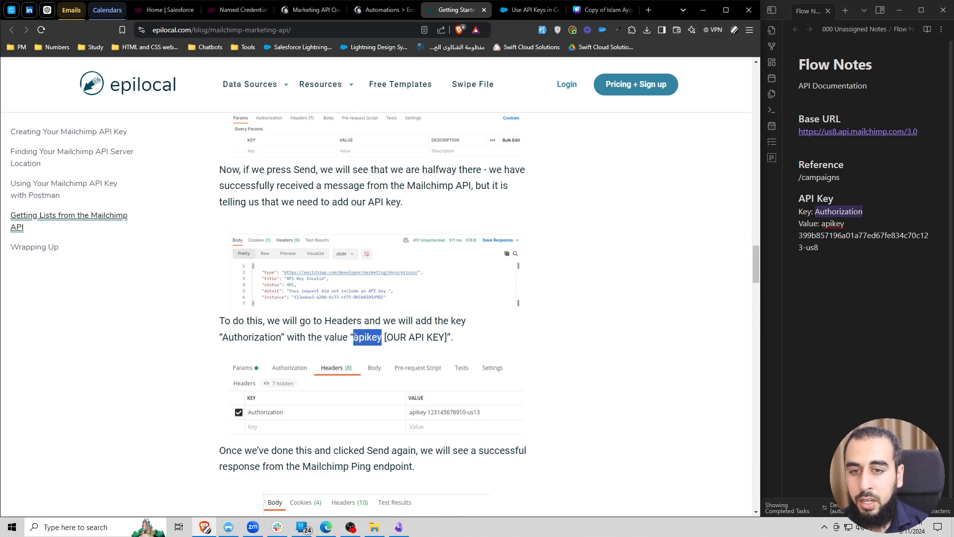
click(381, 337)
drag(382, 337, 448, 337)
click(401, 337)
click(424, 335)
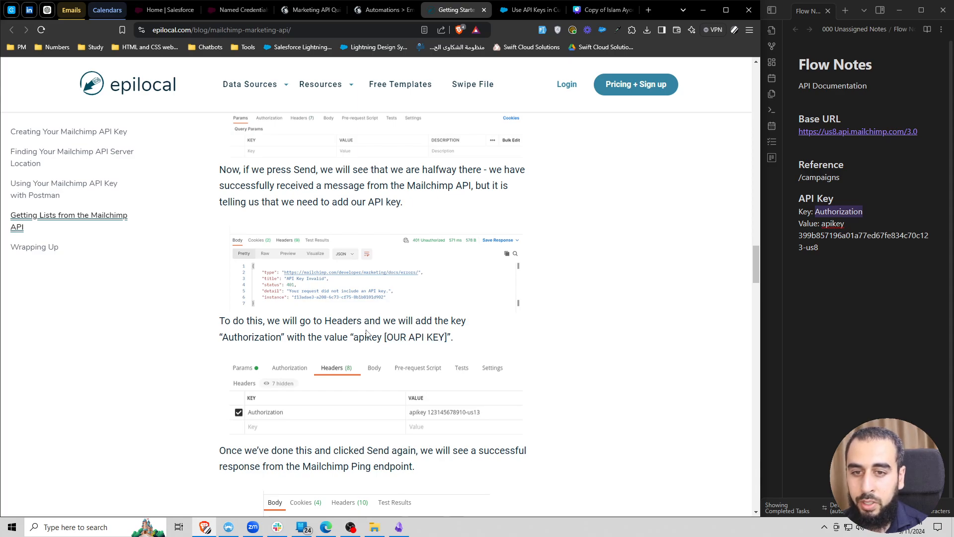
double_click(251, 337)
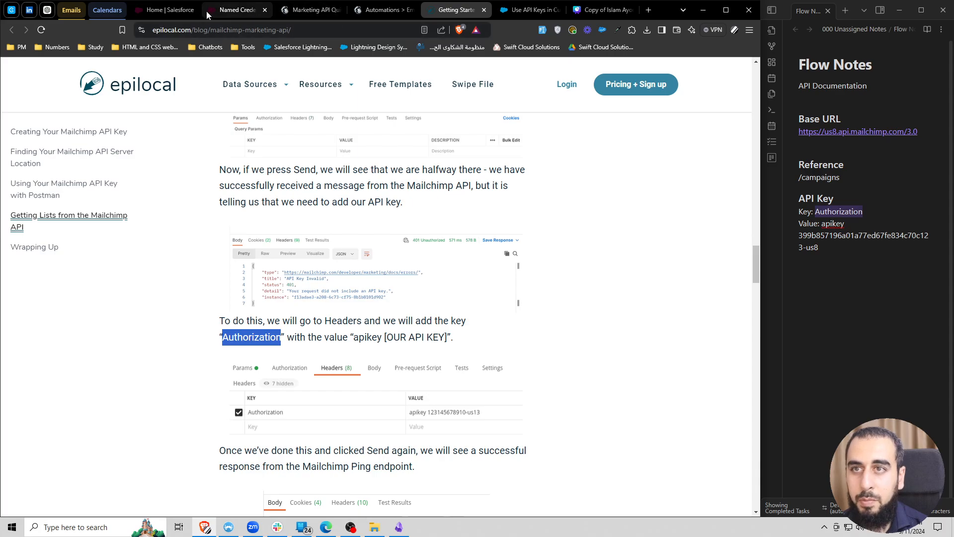
click(234, 10)
click(241, 260)
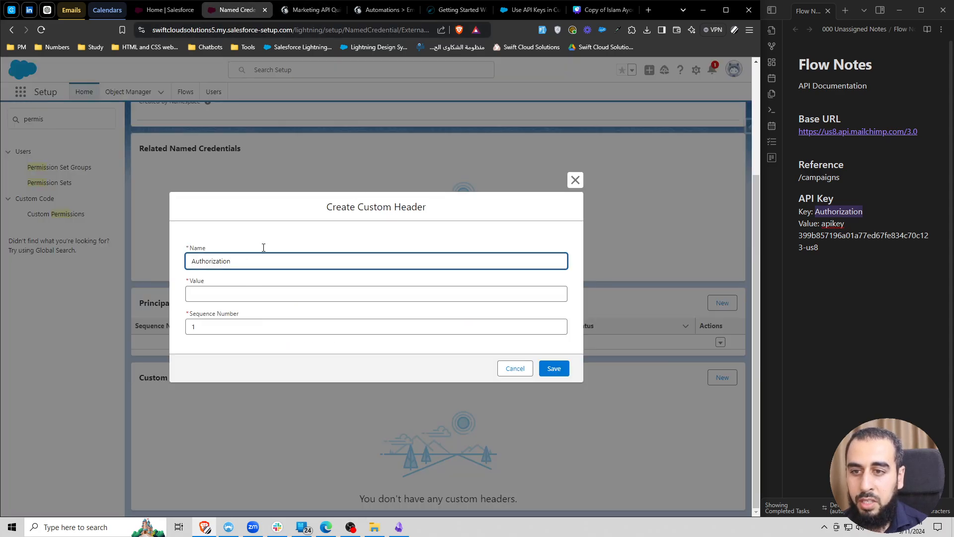
click(269, 294)
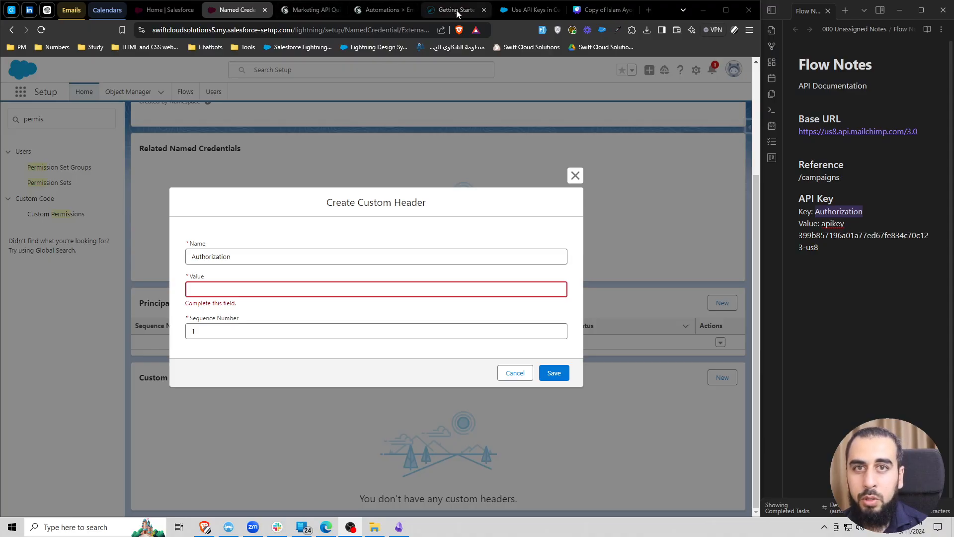
Copy the sample formula {!'Client-ID ' & $Credential.Container.ParameterName} from the Salesforce Help article into the custom header's Value
click(528, 10)
scroll(479, 289, down, 10)
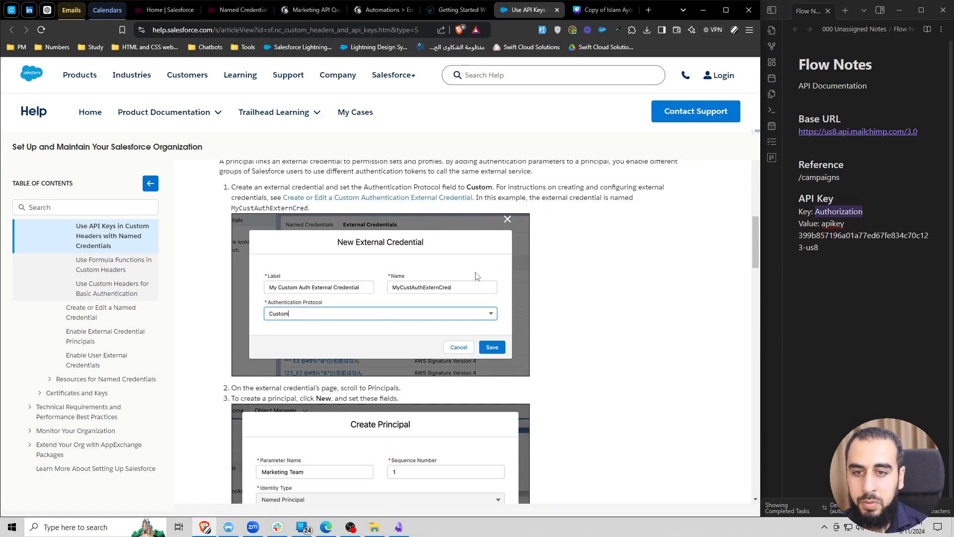
scroll(478, 288, down, 10)
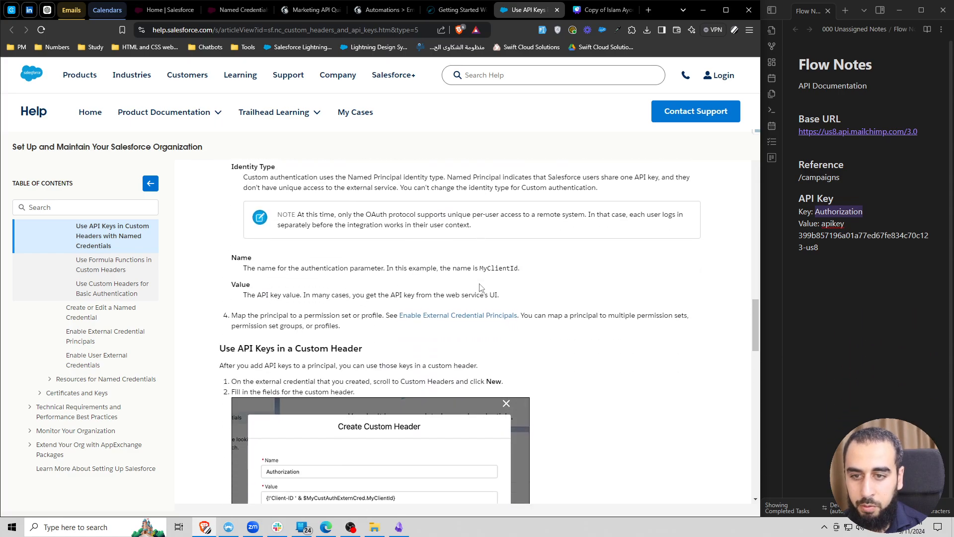
scroll(481, 287, down, 6)
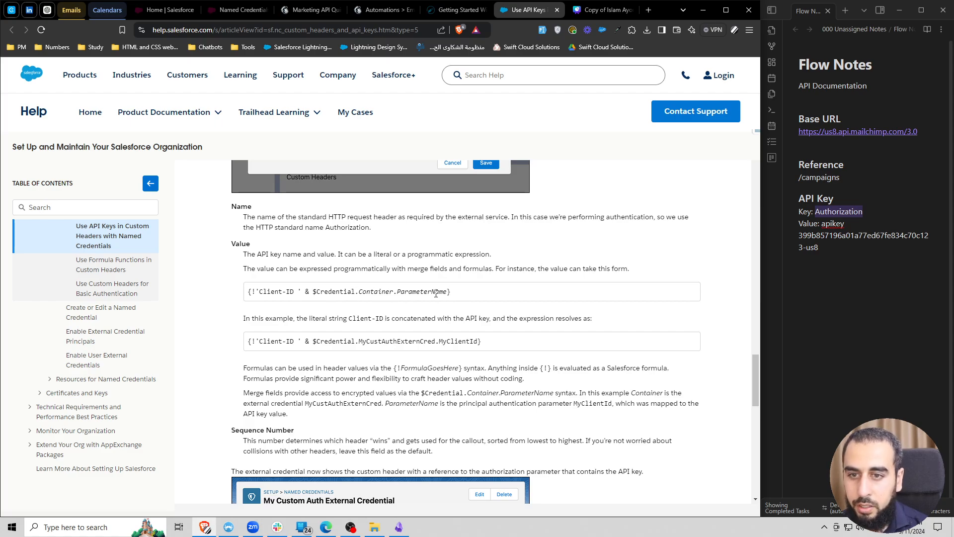
triple_click(436, 292)
key(ctrl+c)
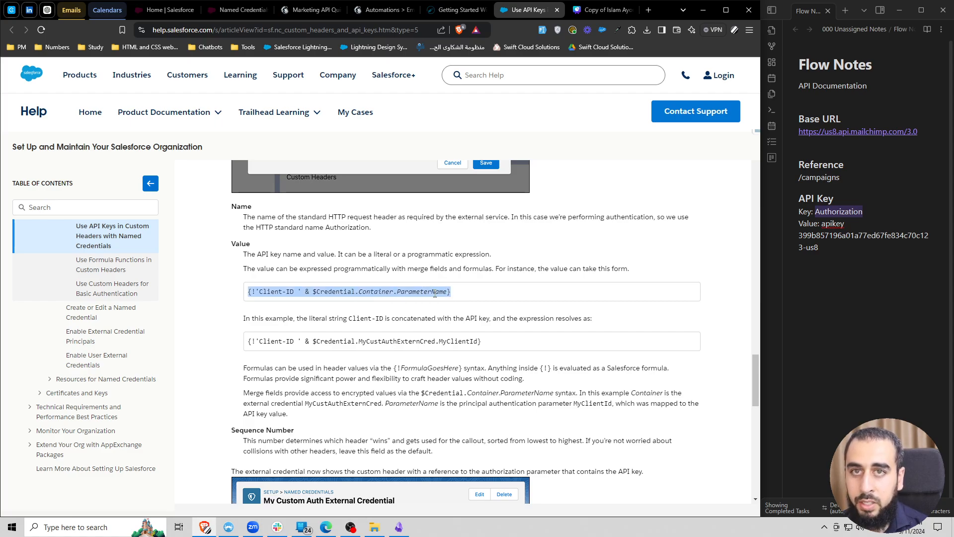
click(226, 15)
click(229, 296)
key(ctrl+v)
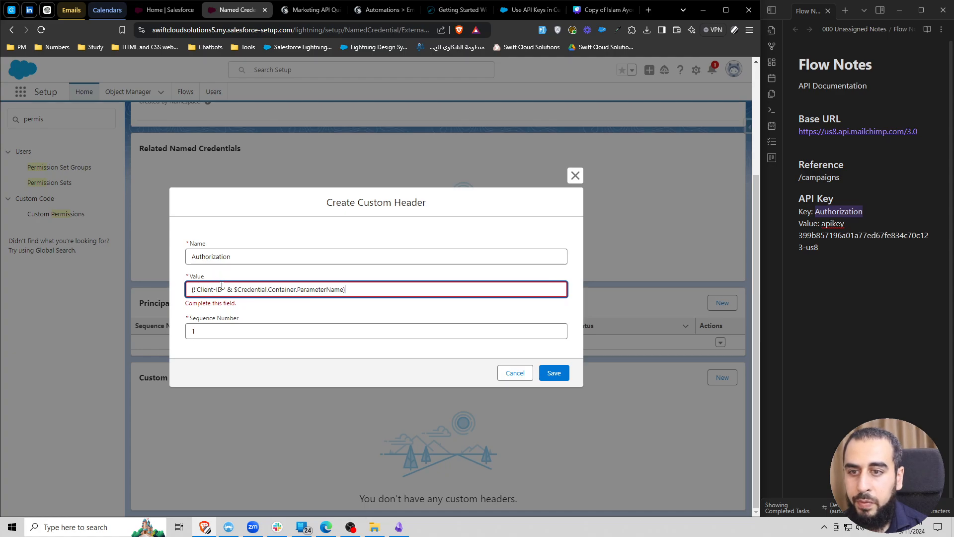
Examine the Client-ID, Container and ParameterName placeholders in the header formula against the external credential's details
drag(222, 289, 198, 290)
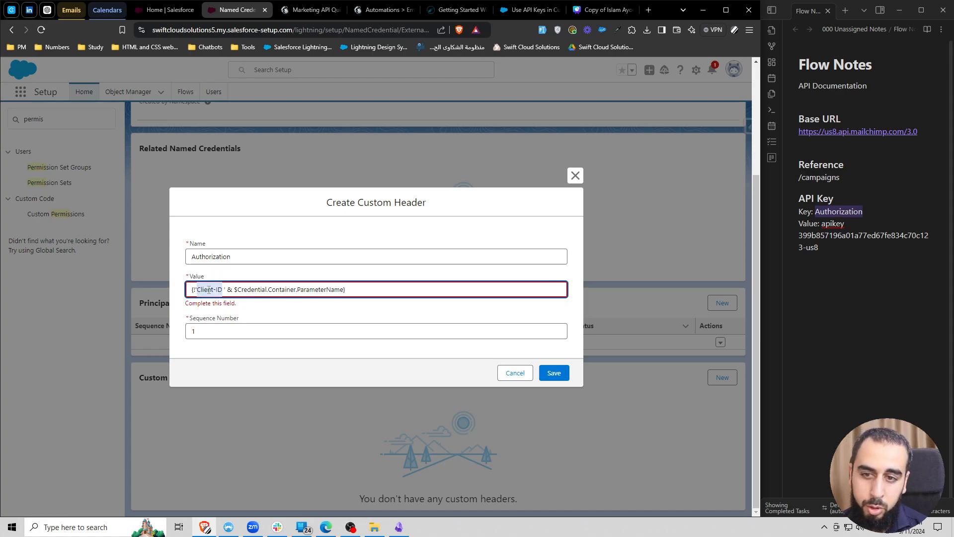
click(212, 289)
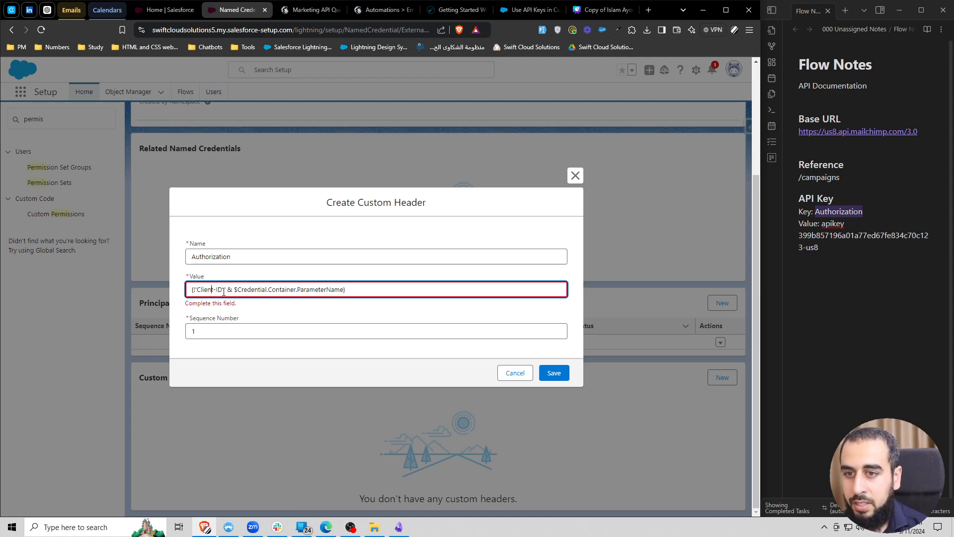
double_click(284, 291)
double_click(309, 291)
double_click(278, 290)
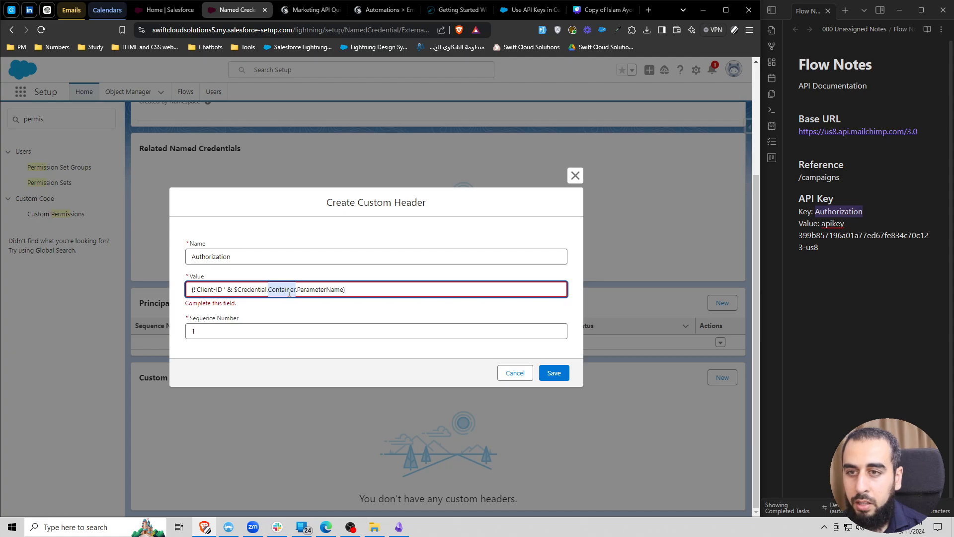
scroll(151, 189, up, 2)
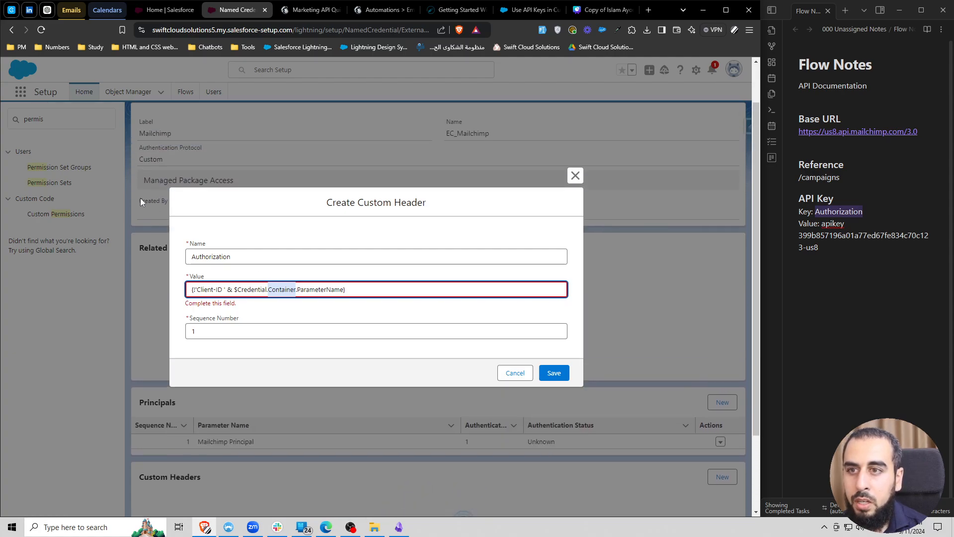
scroll(134, 195, up, 3)
scroll(292, 163, down, 3)
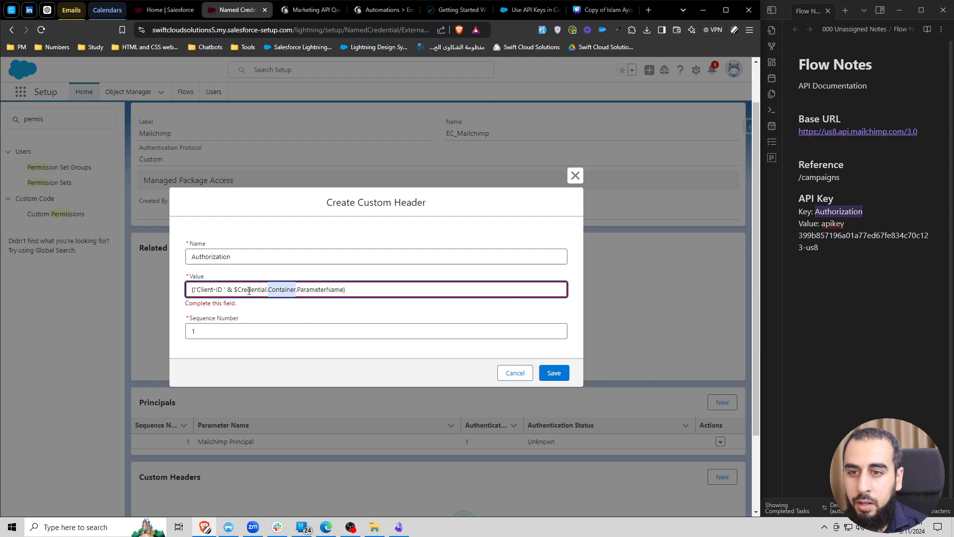
Replace the Container placeholder in the Authorization header's formula with the external credential name EC_Mailchimp
drag(236, 289, 268, 291)
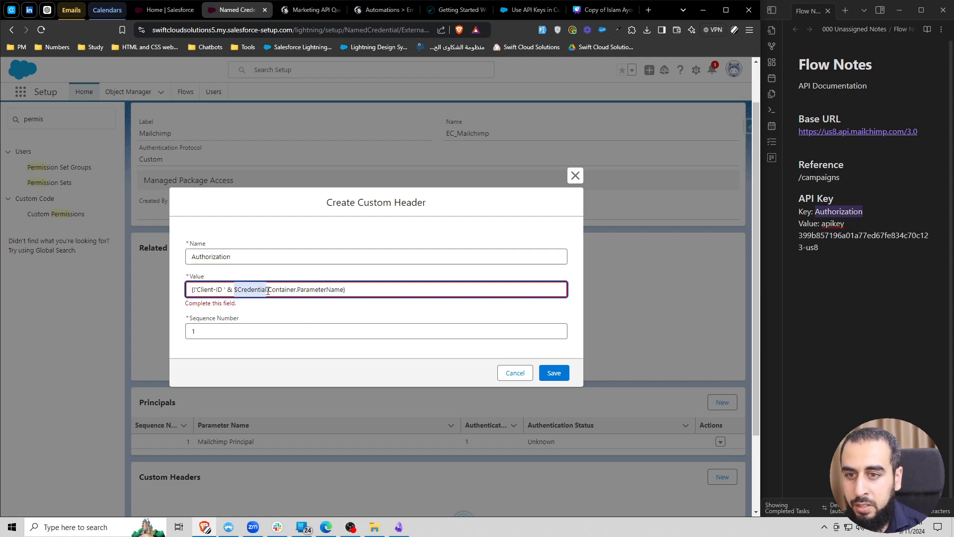
double_click(283, 290)
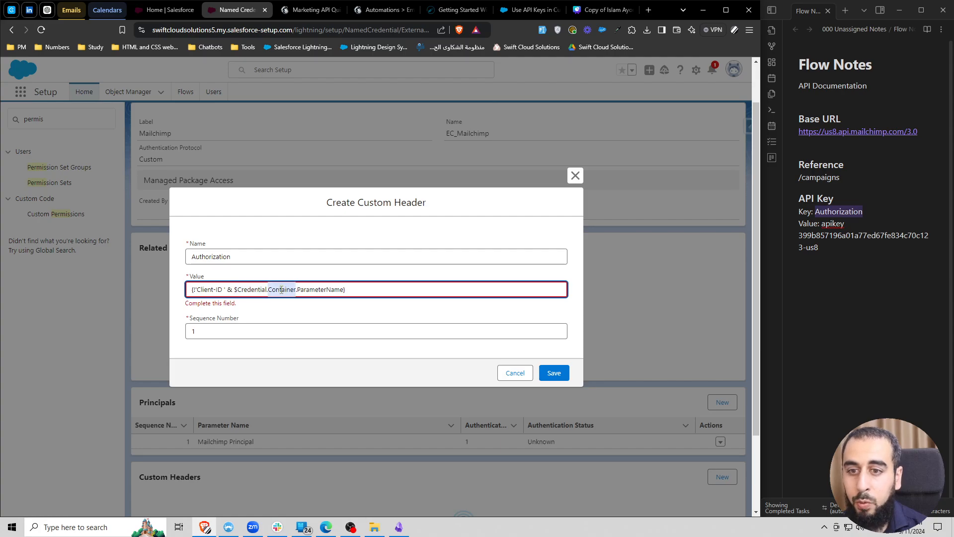
text(EC)
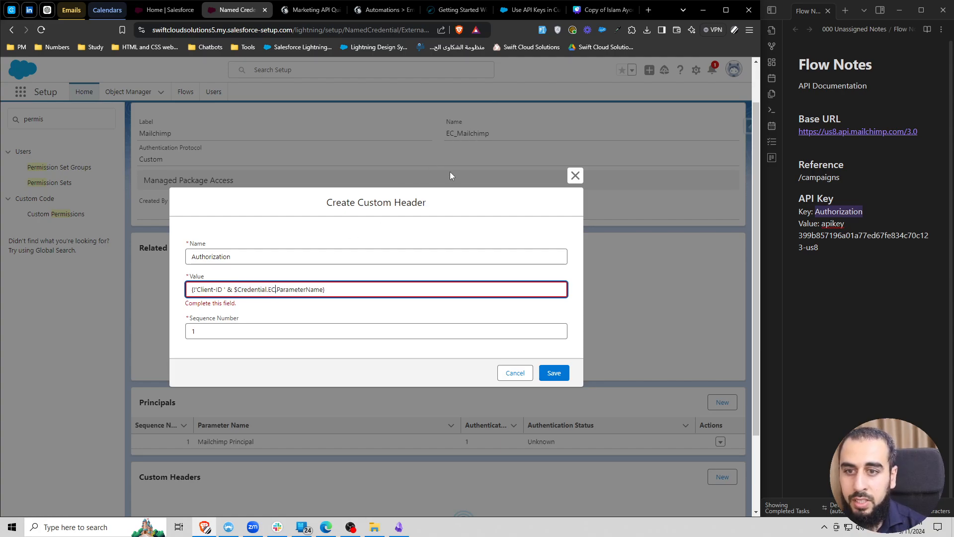
text(_)
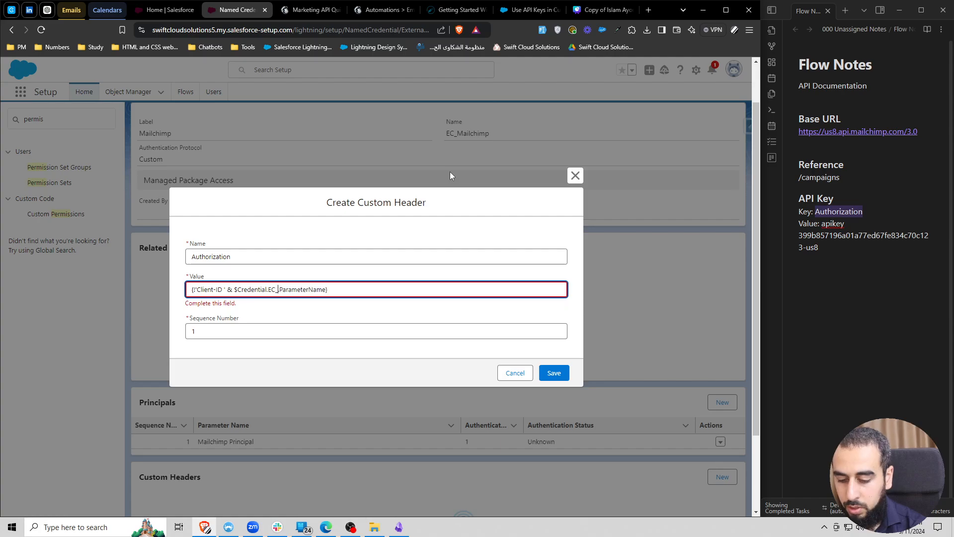
text(Mailchimp)
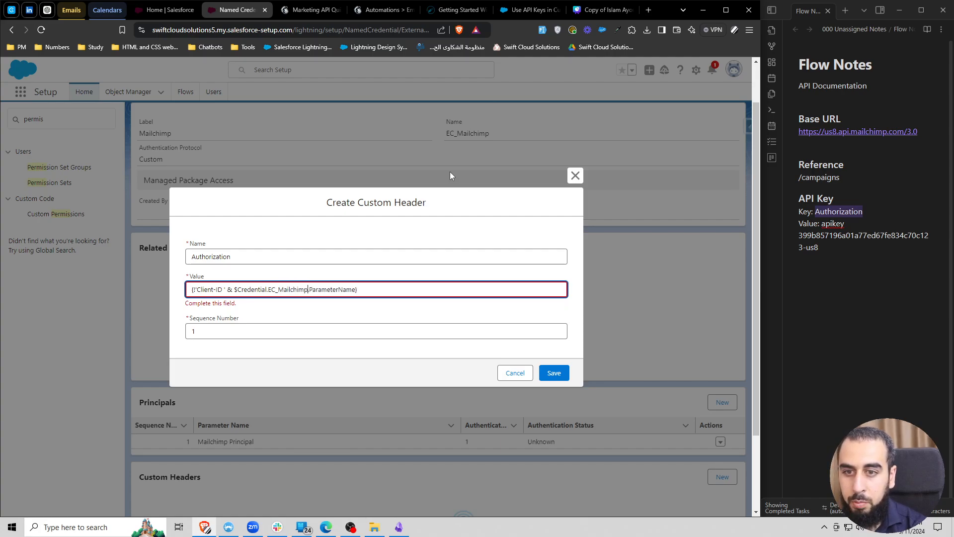
drag(306, 289, 268, 290)
key(super+c)
click(309, 290)
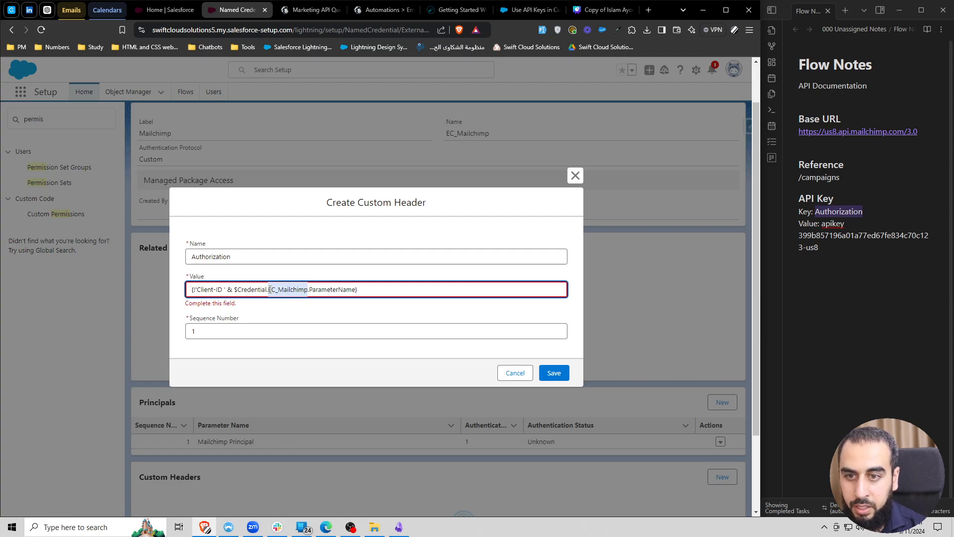
key(super+v)
scroll(350, 378, down, 3)
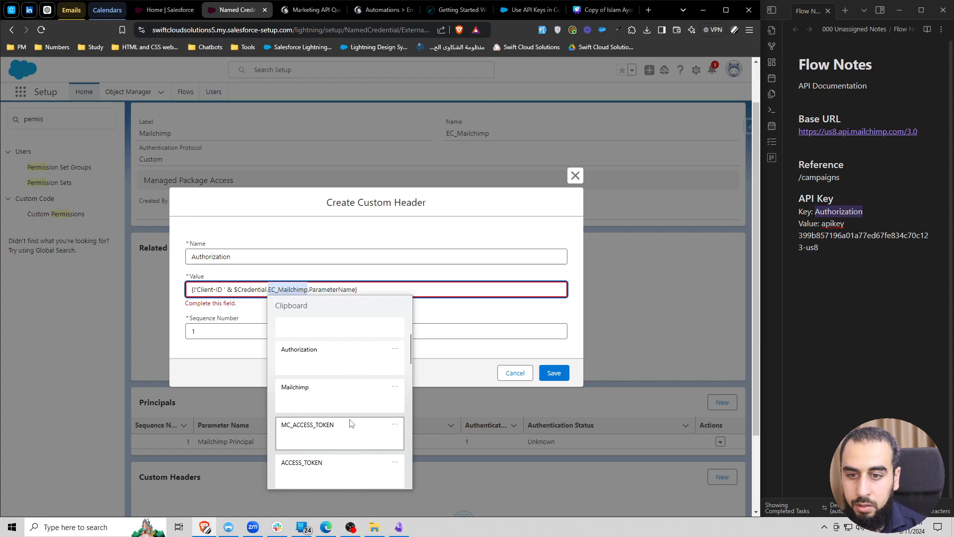
scroll(350, 420, down, 3)
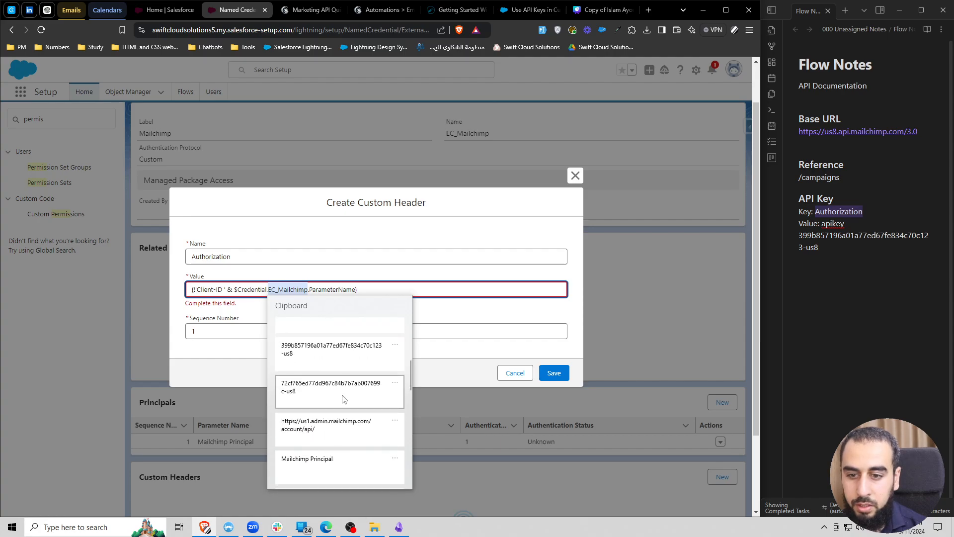
scroll(344, 397, down, 1)
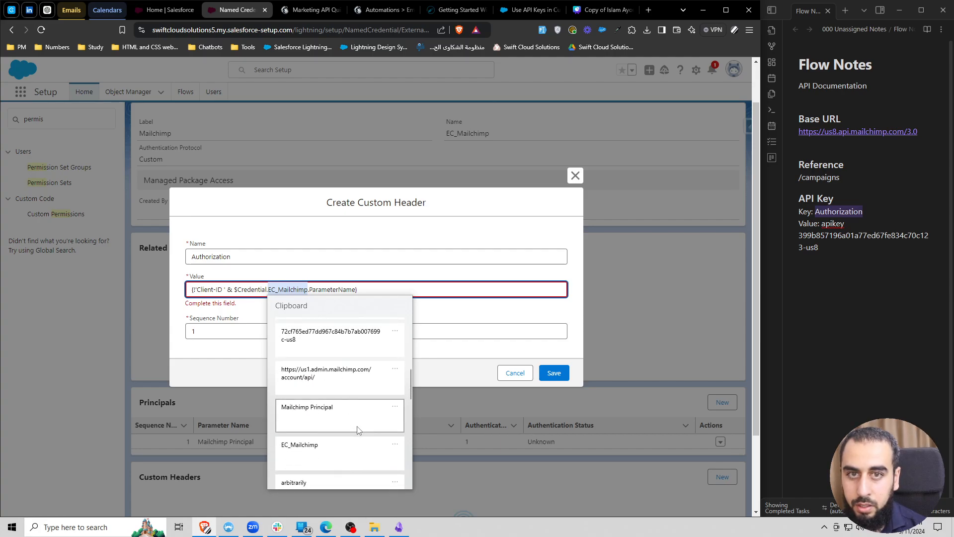
click(344, 452)
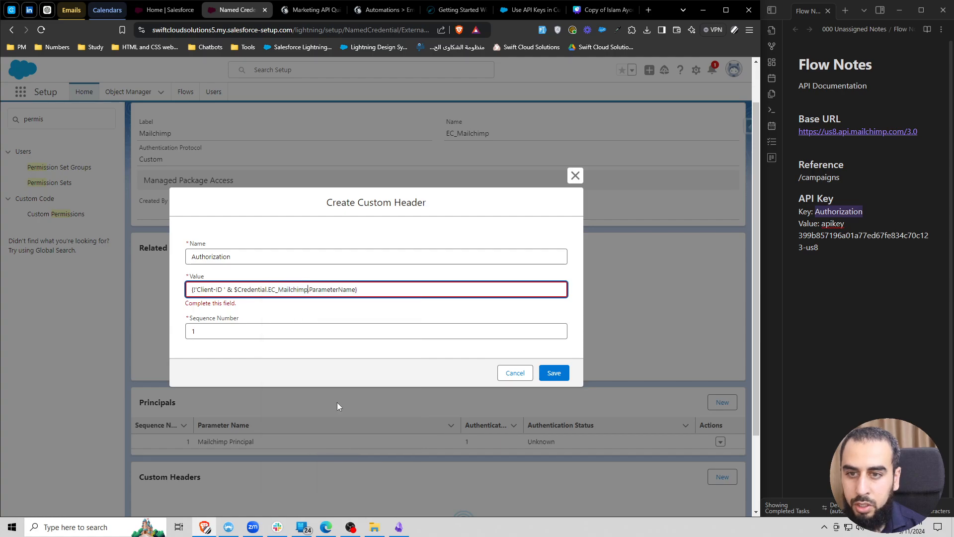
Replace the ParameterName placeholder in the header formula with MC_ACCESS_TOKEN, checking it against the API key in the flow notes
double_click(335, 289)
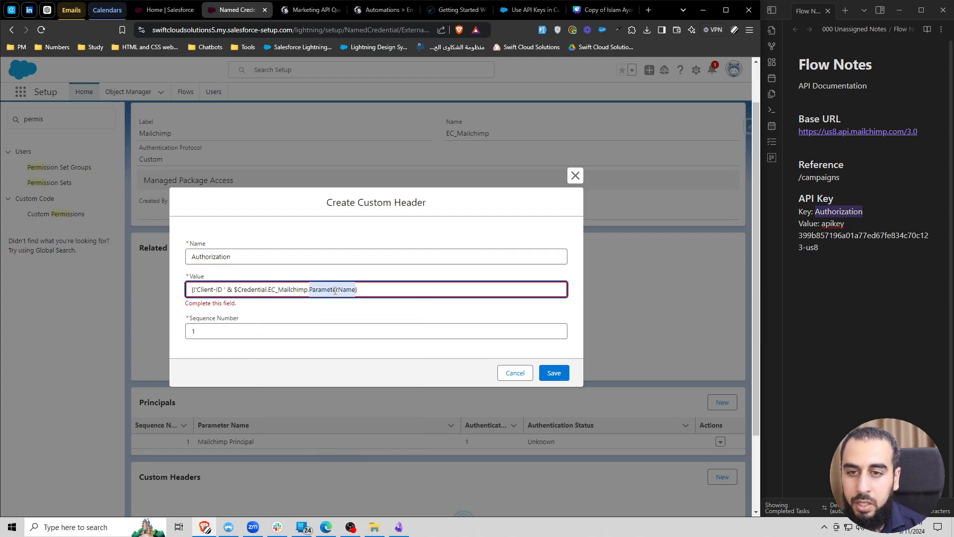
key(super+v)
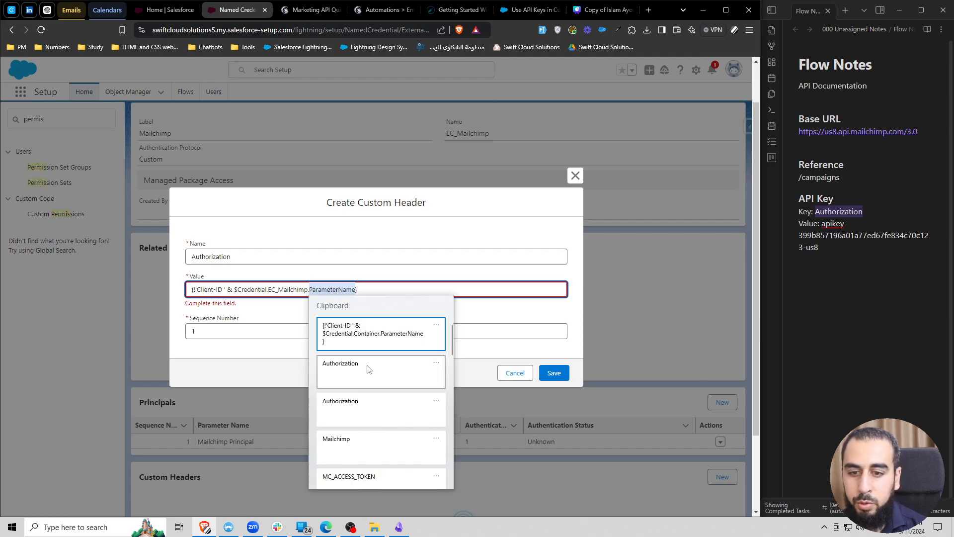
scroll(370, 369, down, 1)
click(352, 453)
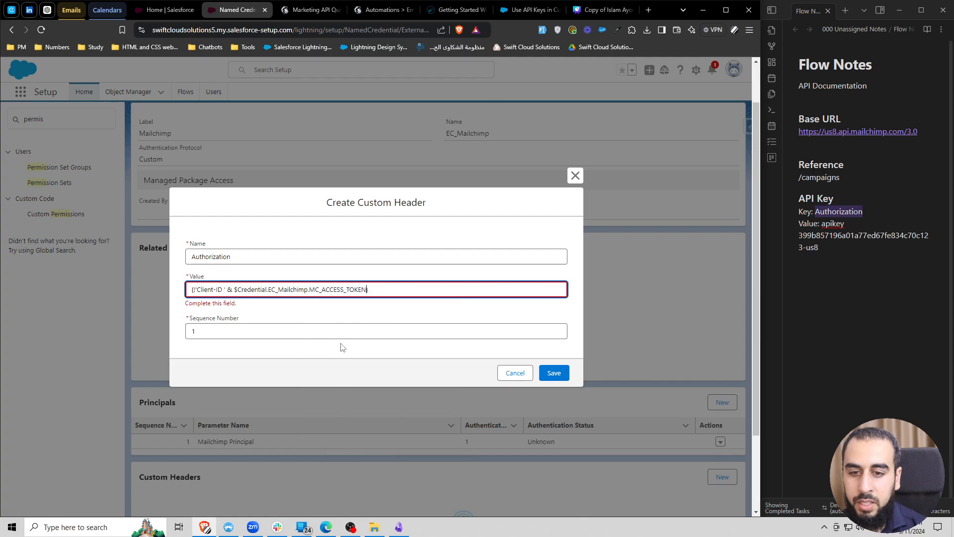
drag(310, 289, 367, 290)
drag(838, 250, 801, 236)
double_click(329, 277)
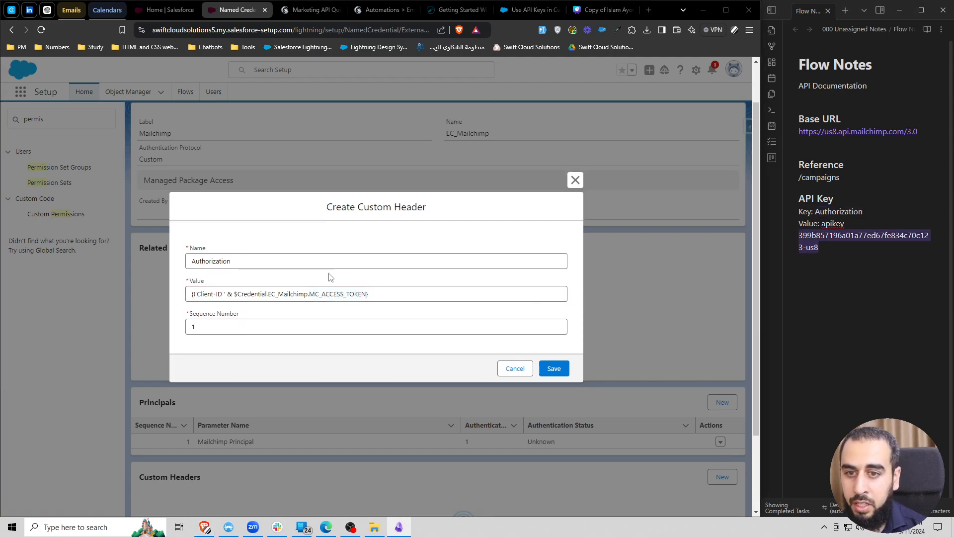
click(240, 277)
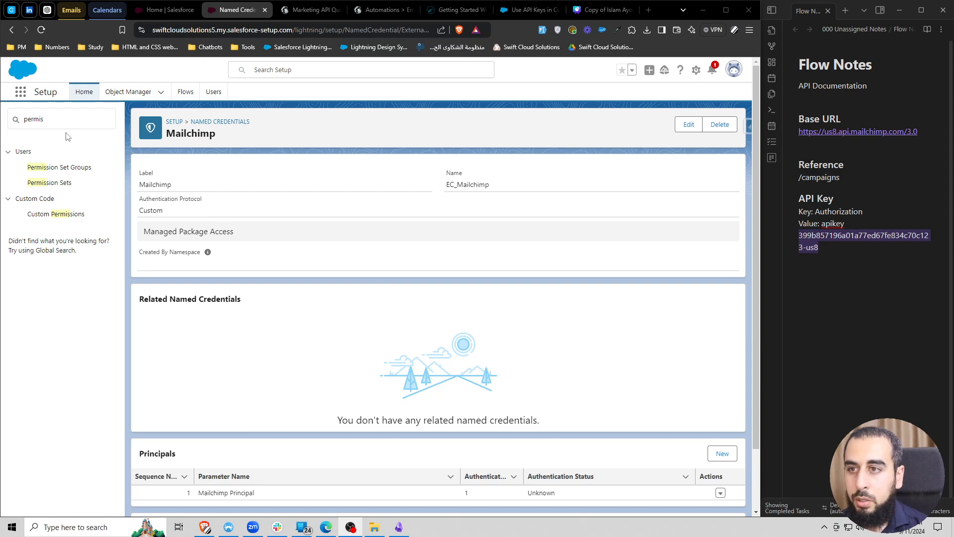
Start a new named credential with the label Mailchimp and the name NC_Mailchimp
click(223, 122)
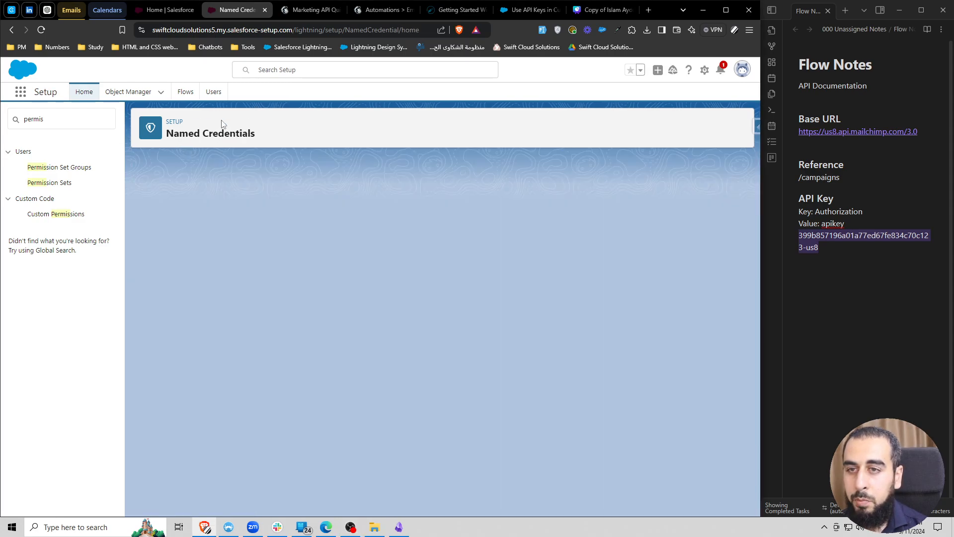
click(169, 164)
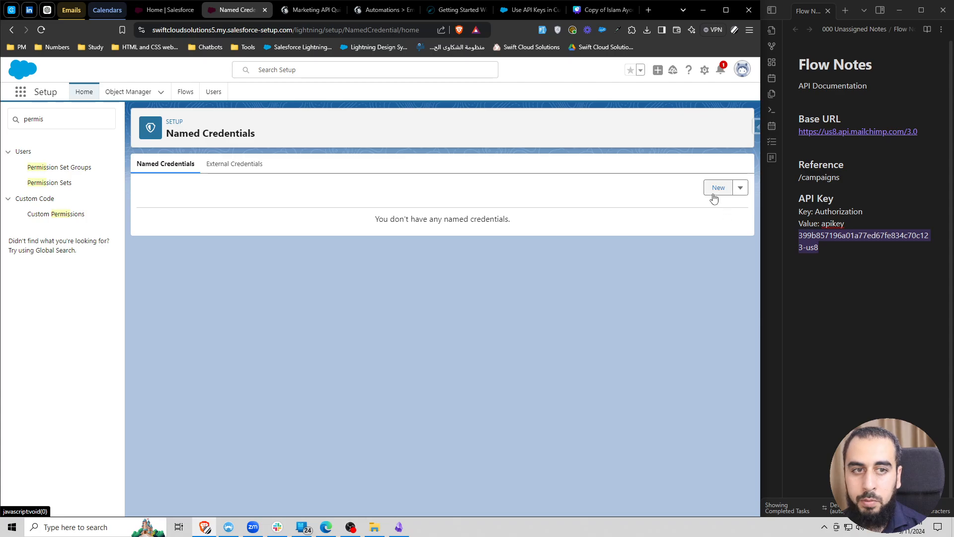
click(719, 188)
click(217, 155)
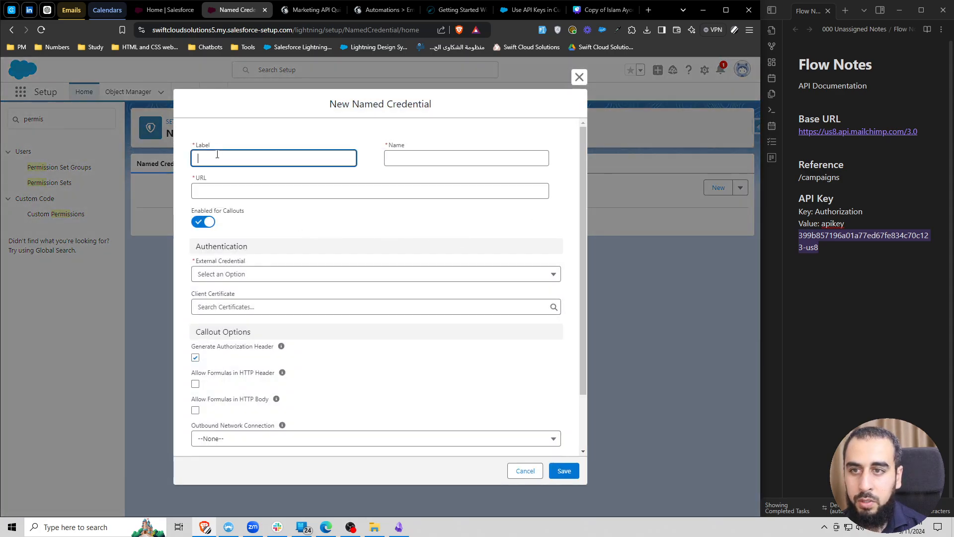
text(Mailchimp)
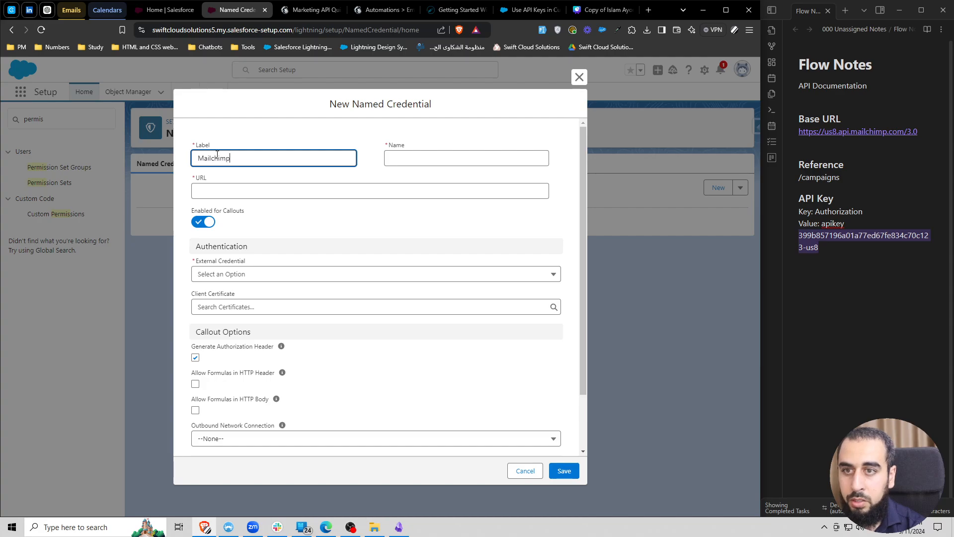
key(Tab)
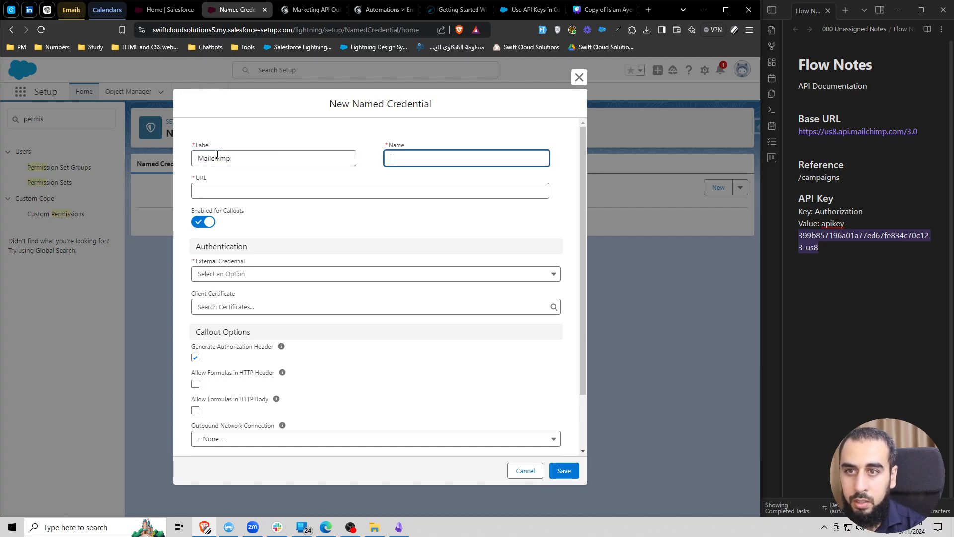
text(NC_Mailchimp)
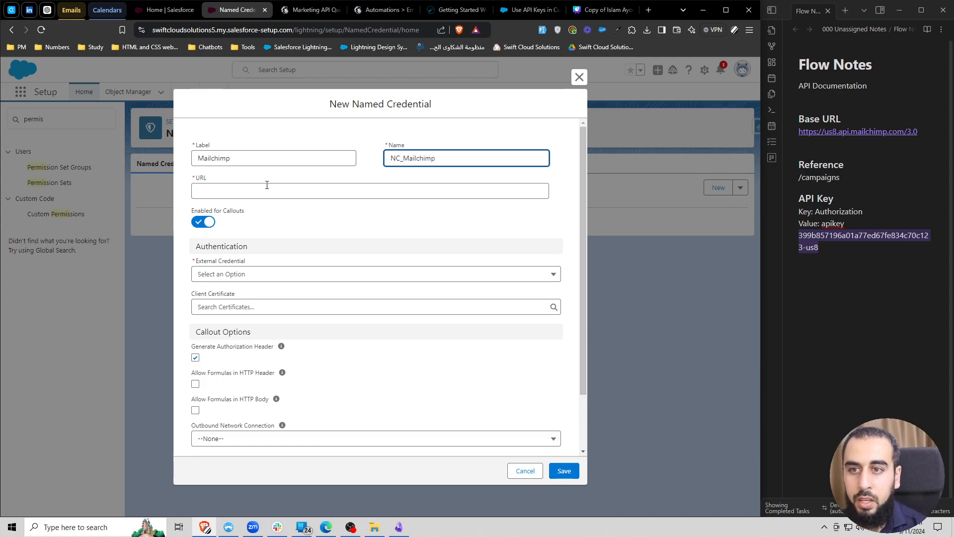
For the named credential's URL, examine the server prefix address in the Make your first API call section of Mailchimp's Marketing API guide
click(273, 192)
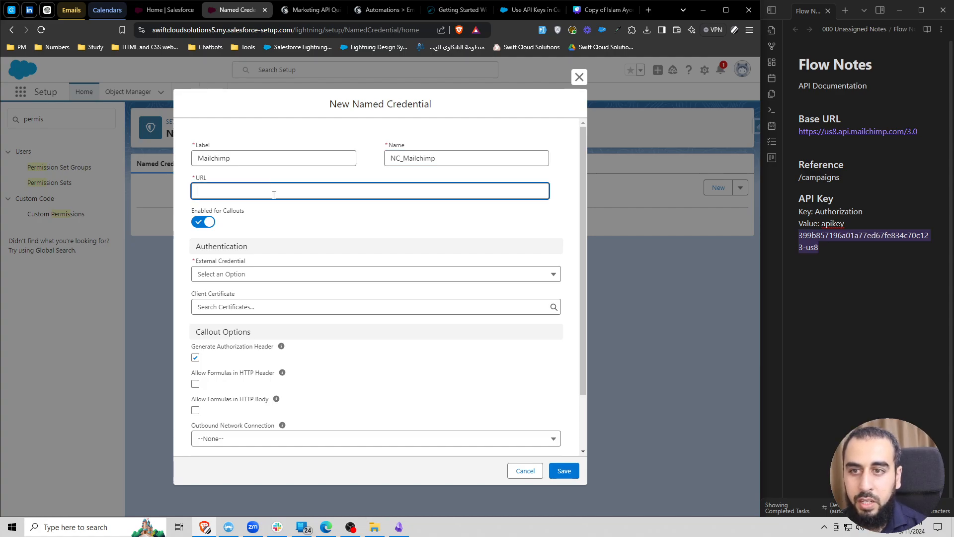
click(378, 10)
click(303, 10)
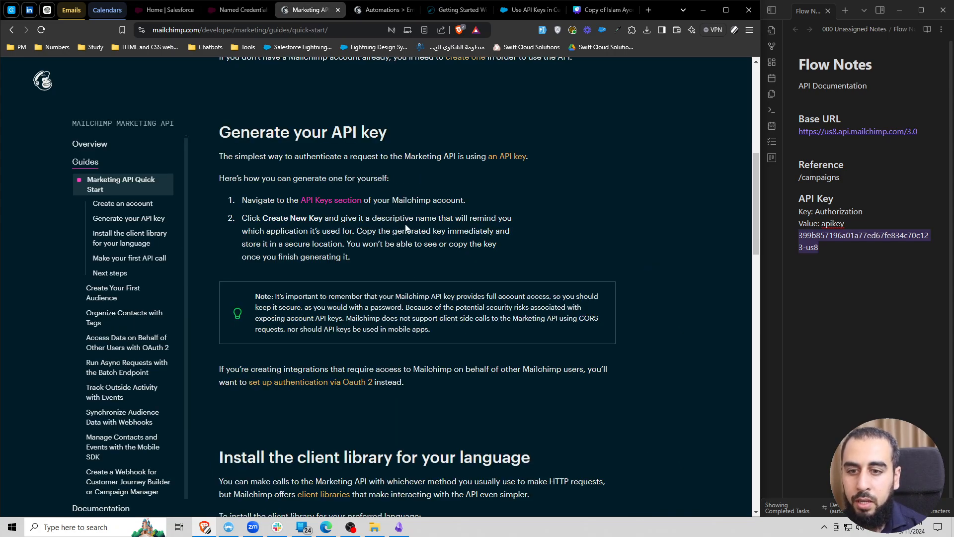
scroll(411, 228, down, 3)
scroll(411, 229, up, 3)
scroll(411, 232, up, 3)
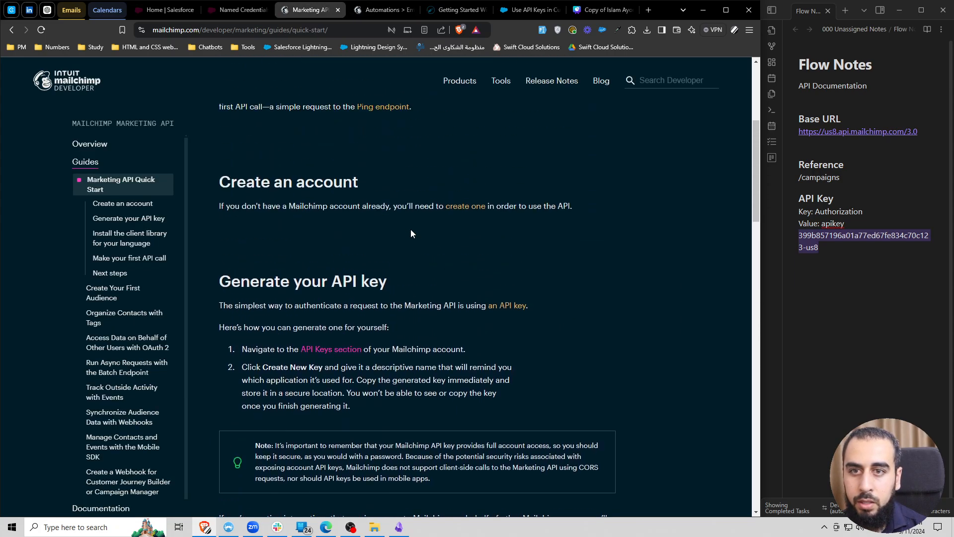
scroll(411, 233, down, 12)
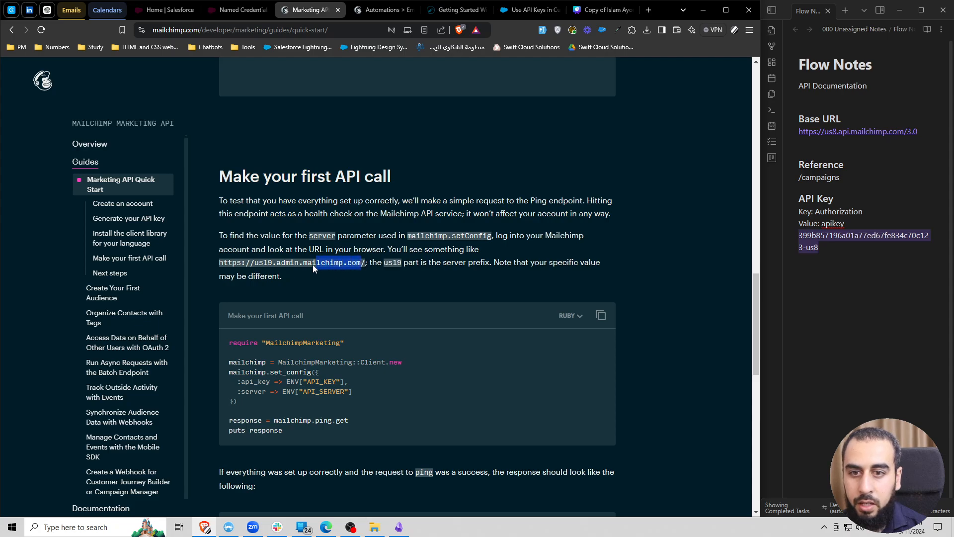
drag(314, 269, 235, 267)
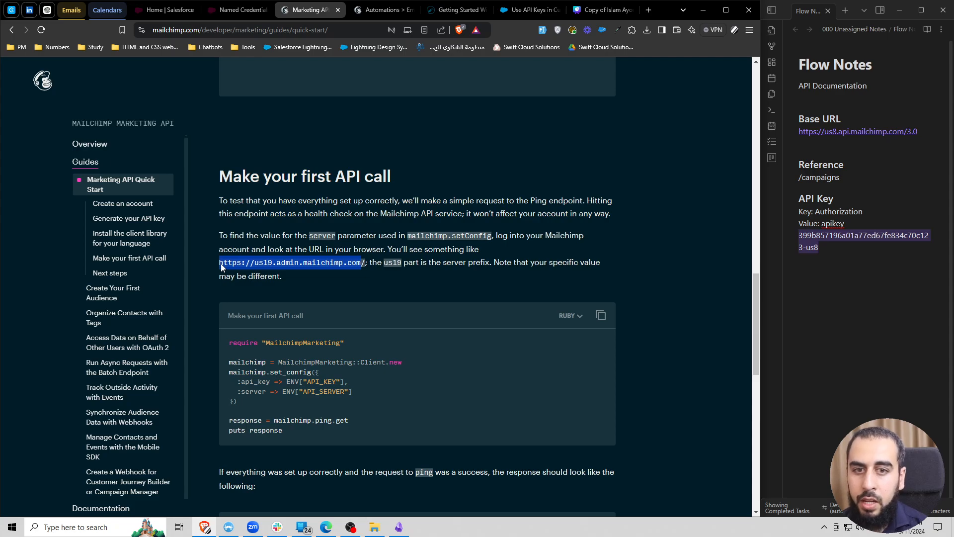
Examine the Ping endpoint URL format in the epilocal article and compare it with the address in Mailchimp's quick start guide
click(460, 13)
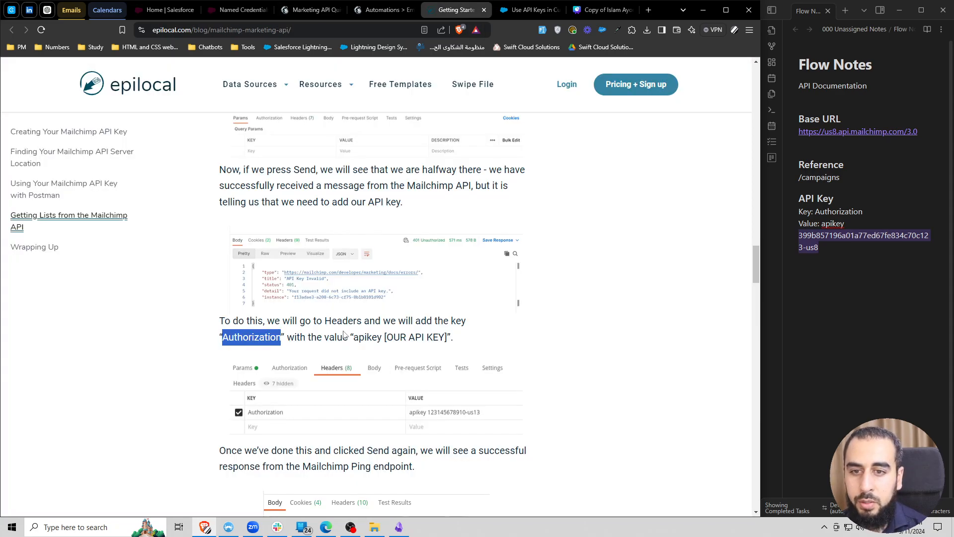
scroll(344, 334, up, 7)
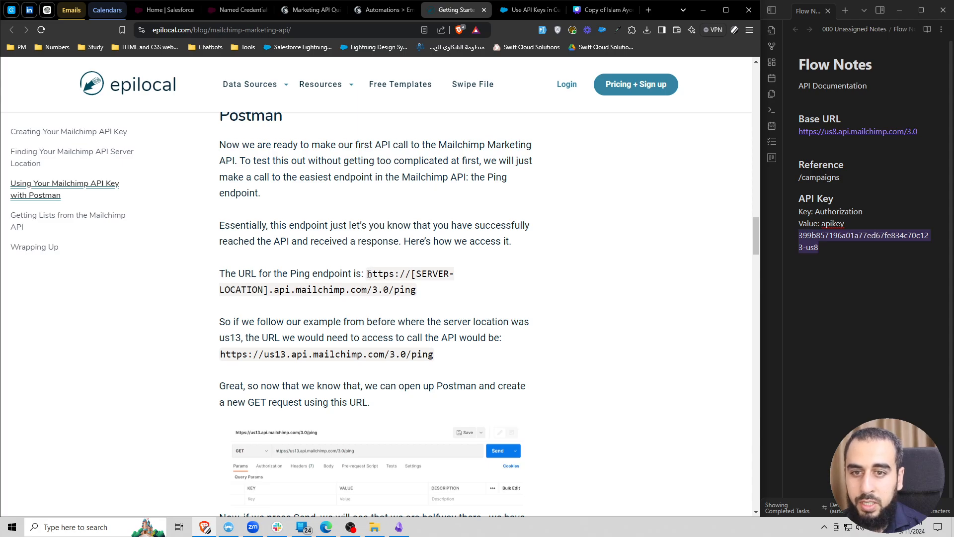
drag(369, 274, 389, 287)
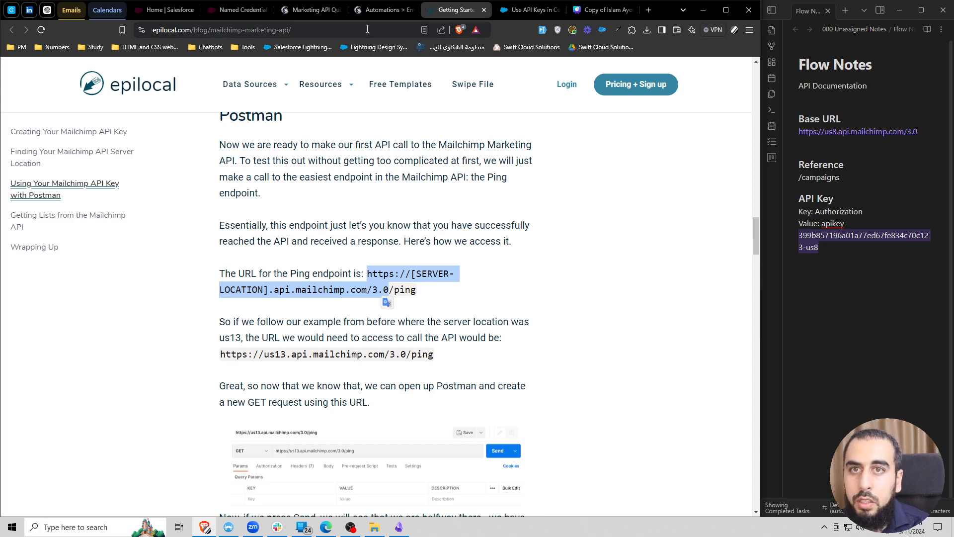
click(375, 10)
click(308, 11)
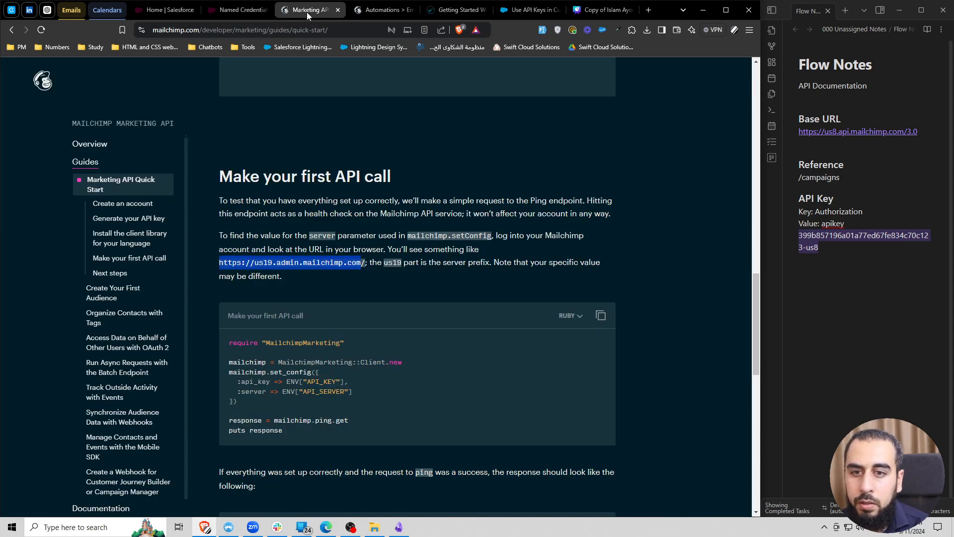
click(457, 10)
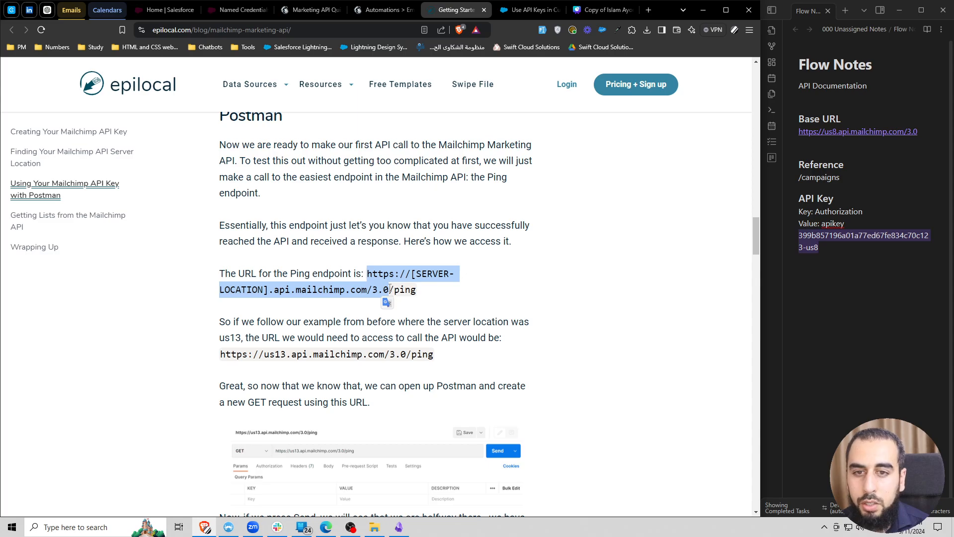
click(382, 269)
drag(369, 273, 389, 290)
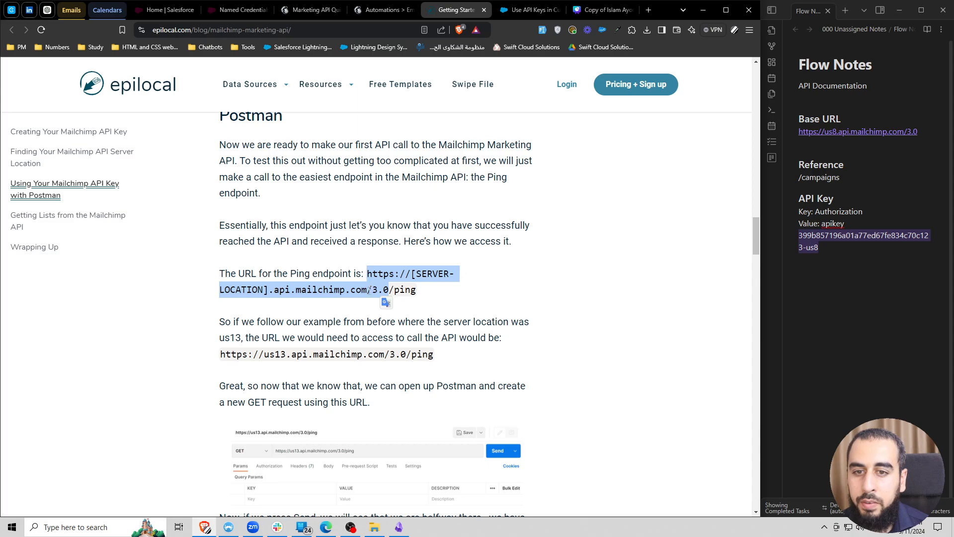
click(368, 273)
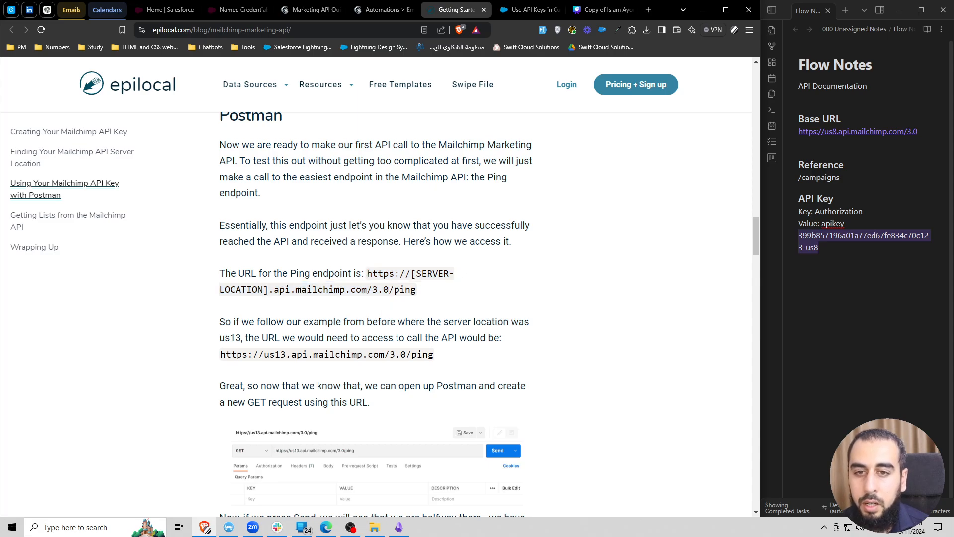
drag(369, 273, 389, 292)
key(ctrl+c)
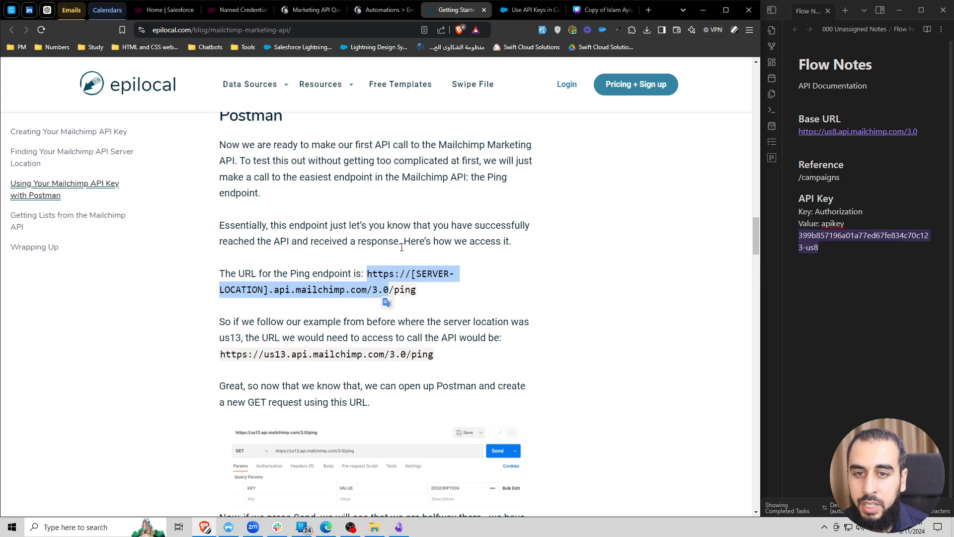
click(297, 12)
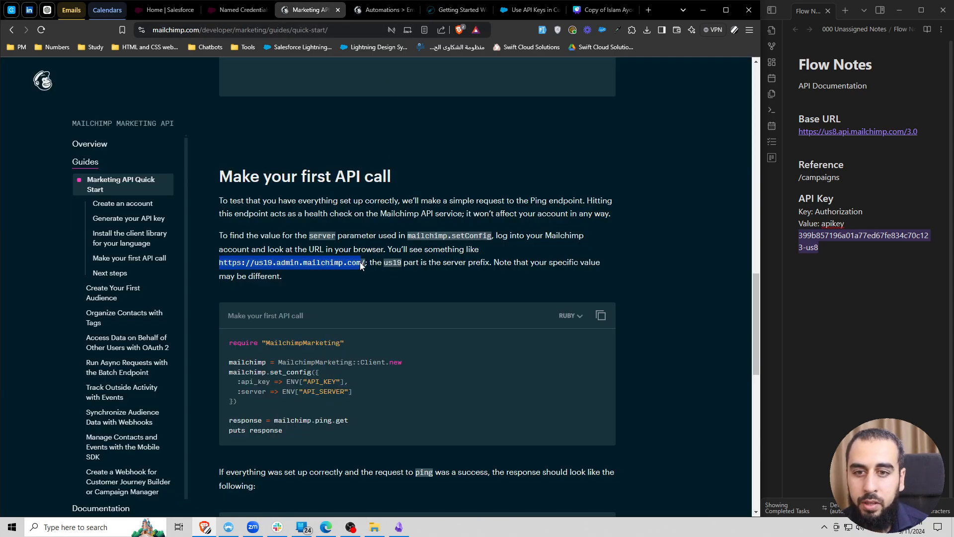
click(447, 11)
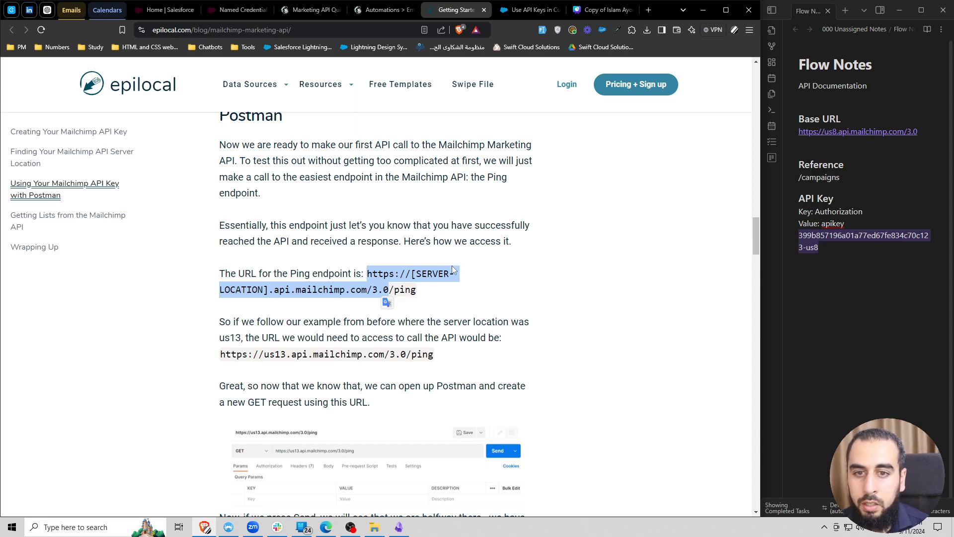
click(168, 11)
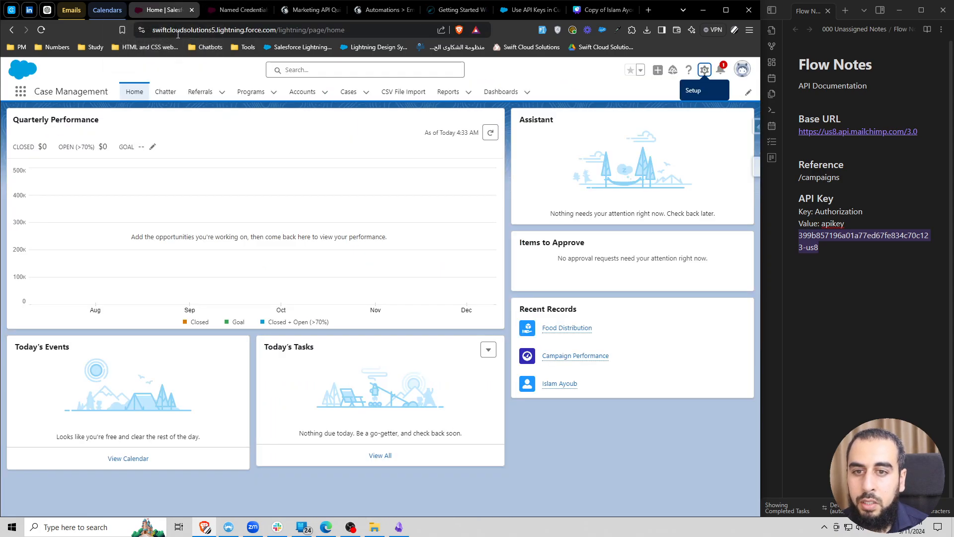
click(234, 13)
click(246, 192)
key(ctrl+v)
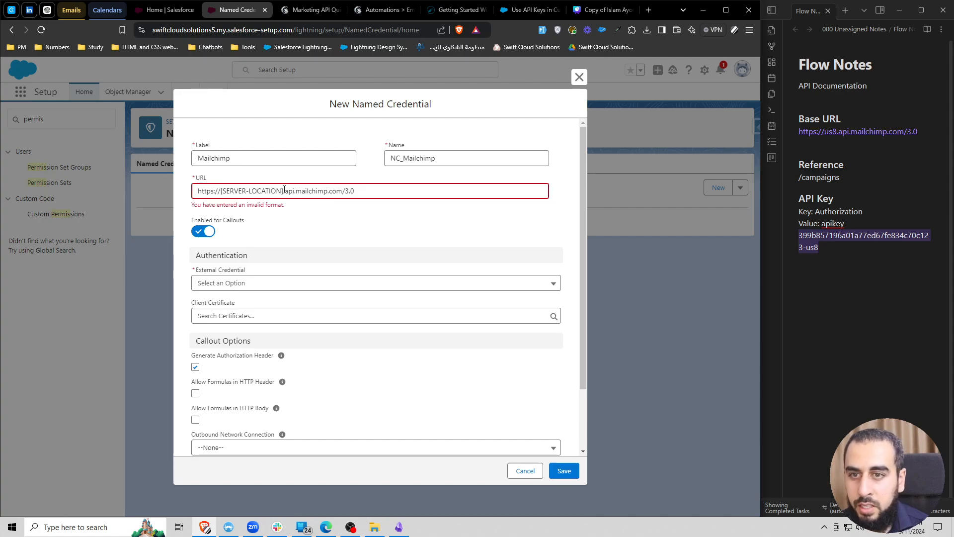
drag(284, 191, 221, 195)
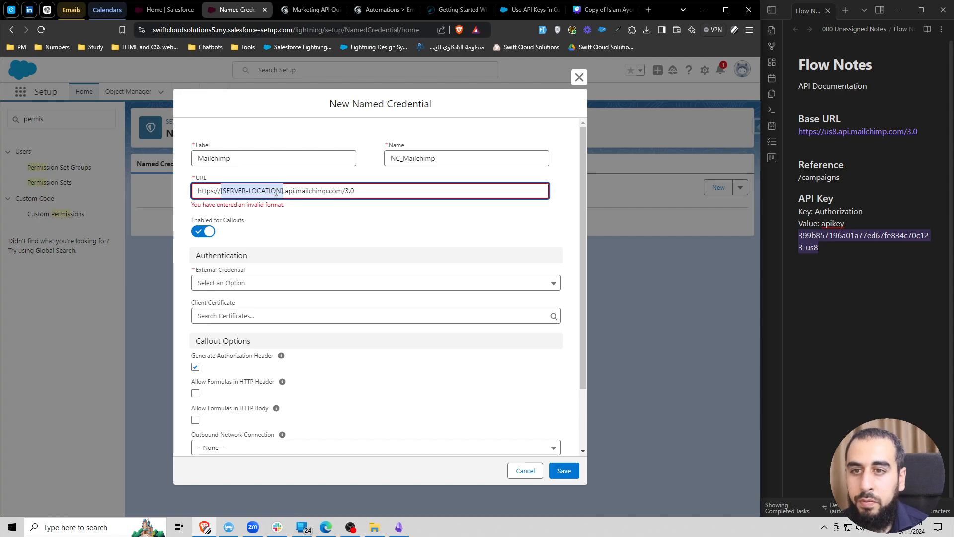
Search the epilocal article for SERVER and examine how the server location is used in the example Ping URL
click(456, 10)
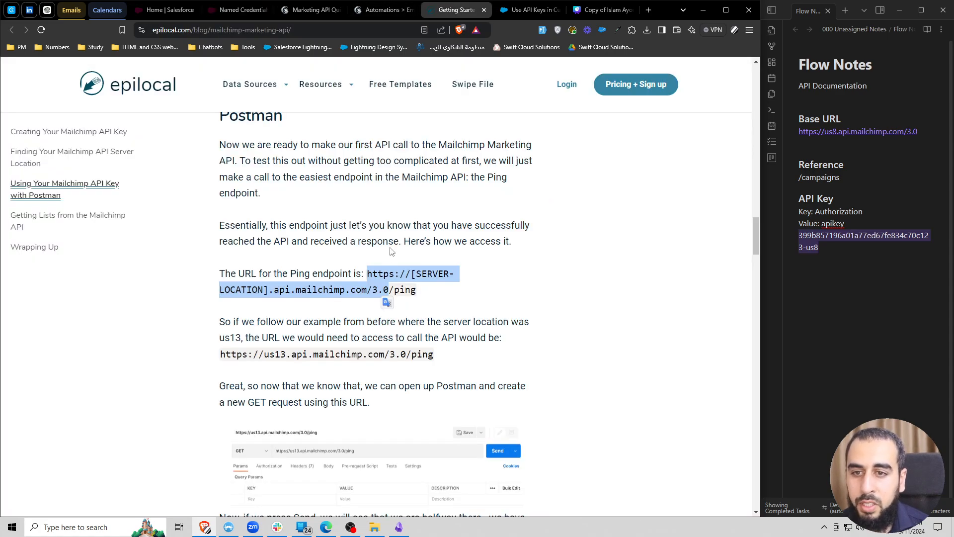
click(393, 277)
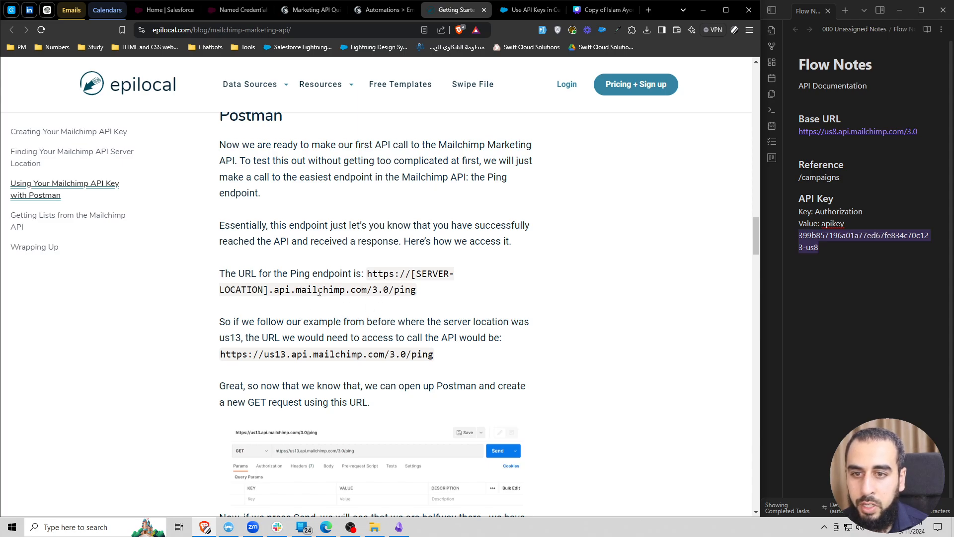
double_click(425, 274)
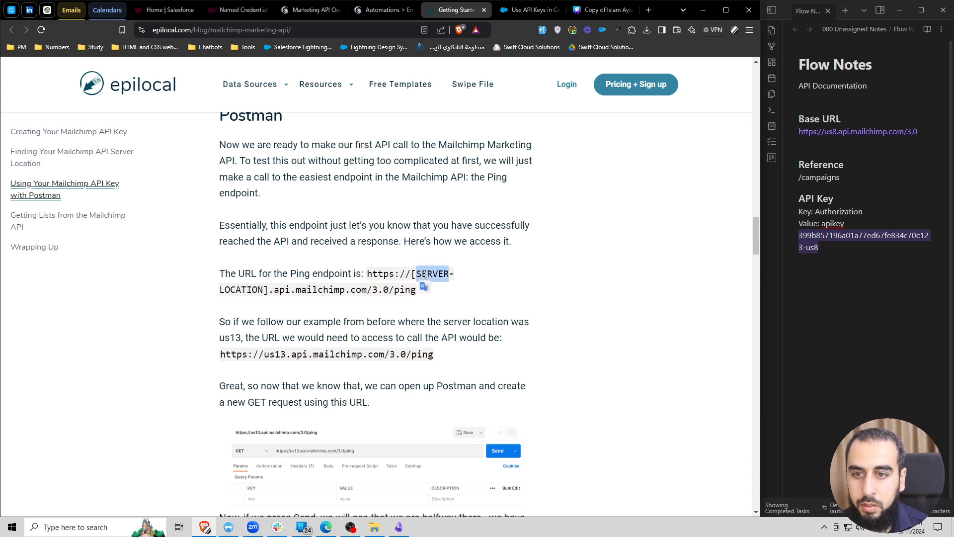
key(ctrl+f)
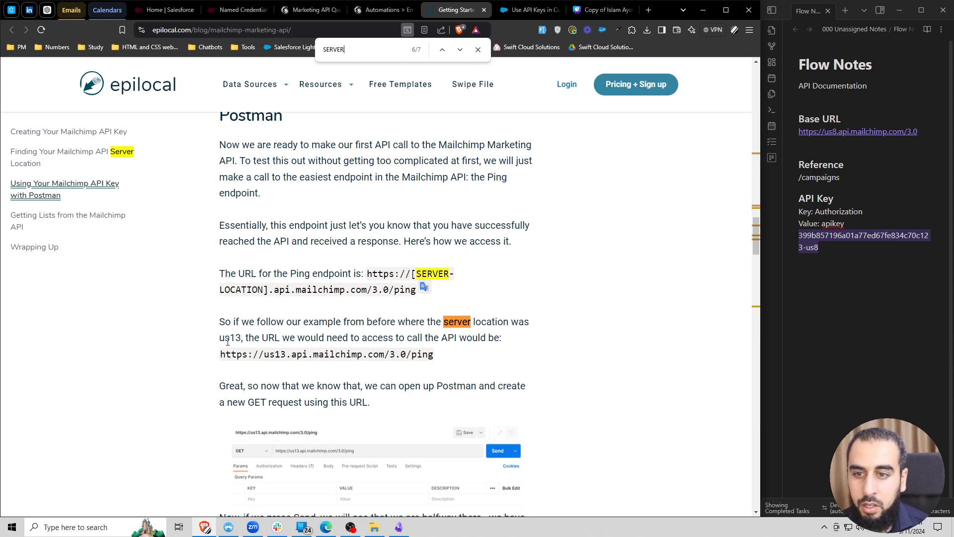
drag(240, 337, 219, 338)
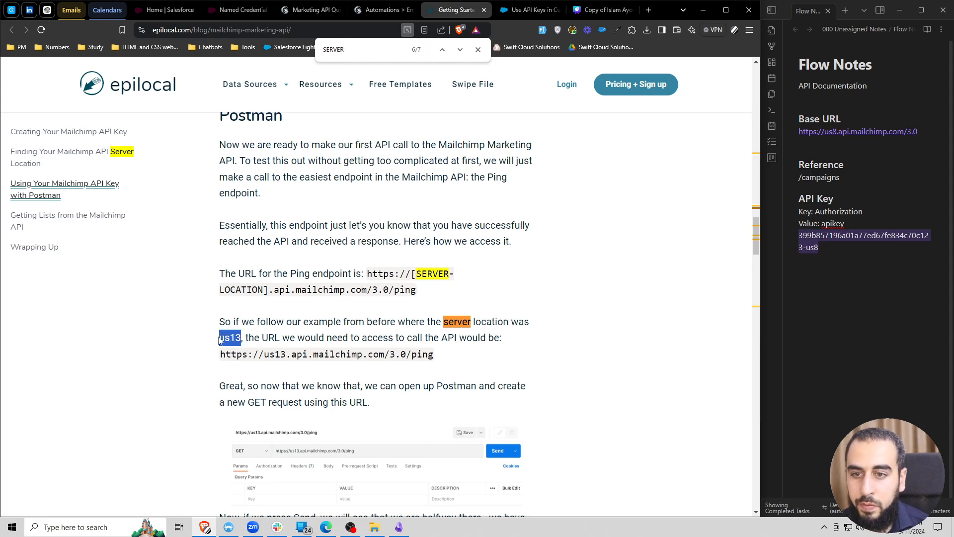
click(282, 356)
drag(286, 355, 265, 356)
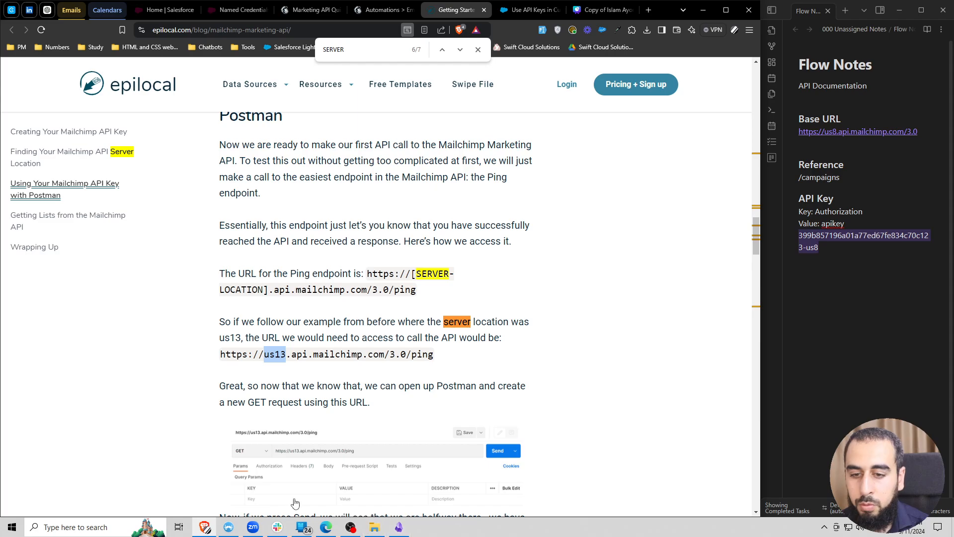
Check the server prefix in the web address of the Mailchimp account's API keys page in Edge
click(326, 527)
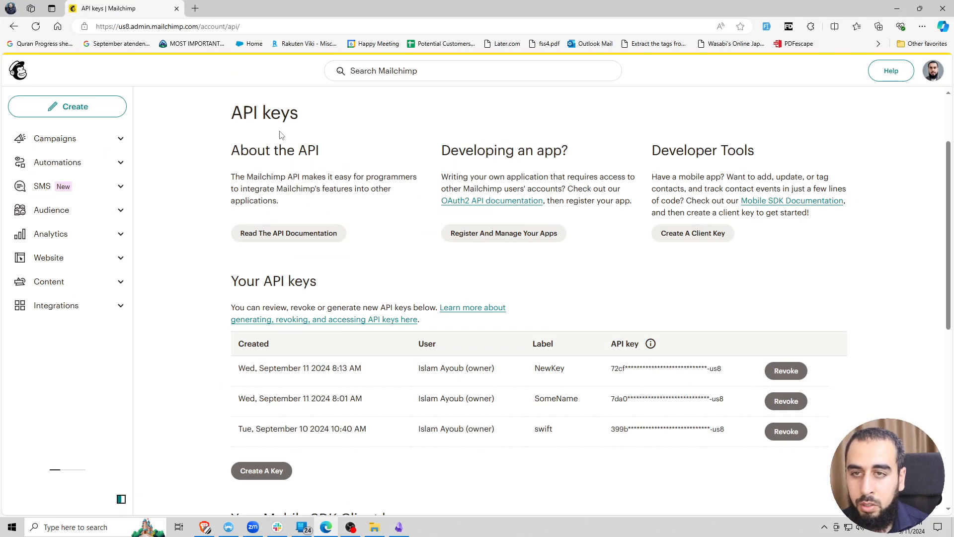
double_click(140, 26)
click(132, 29)
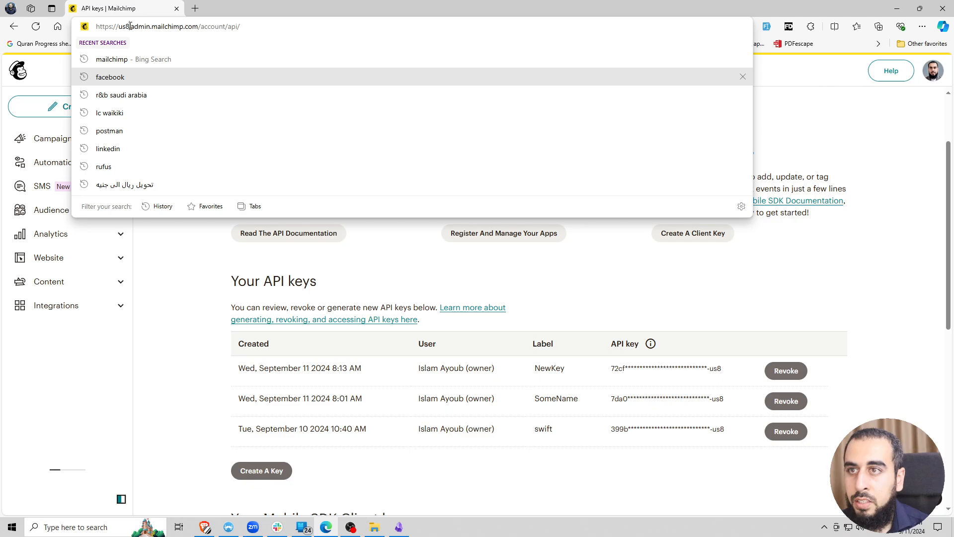
drag(129, 27, 120, 27)
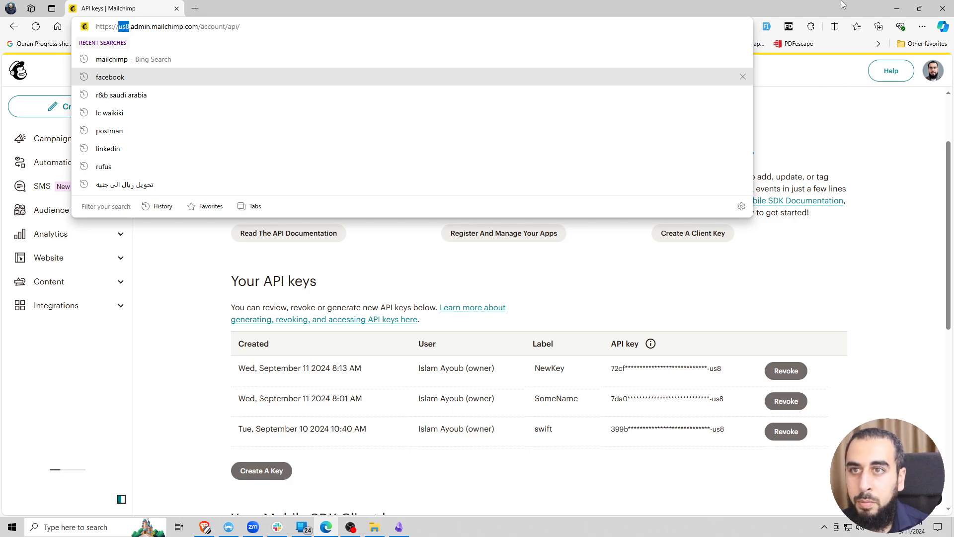
click(897, 8)
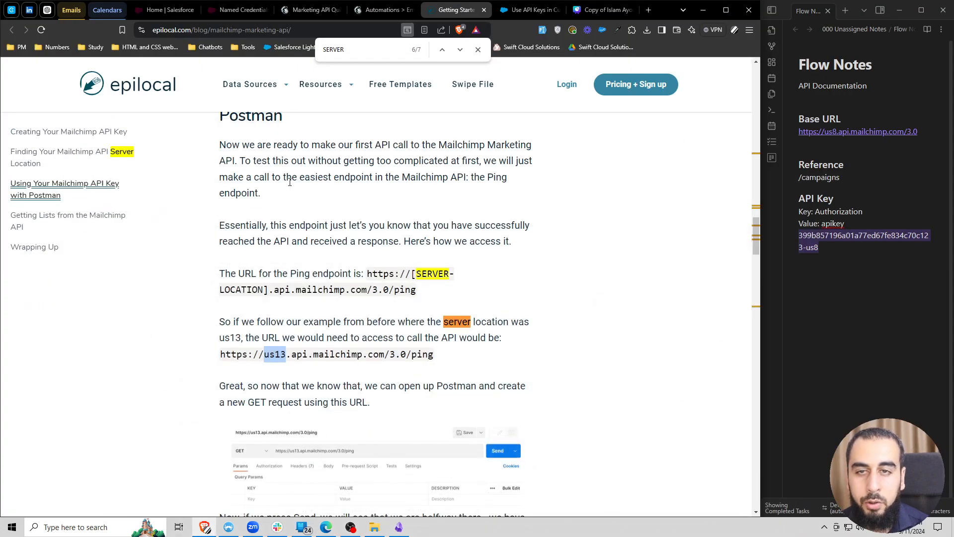
Replace the [SERVER-LOCATION] placeholder in the Salesforce named credential's URL with us8
click(169, 9)
click(233, 10)
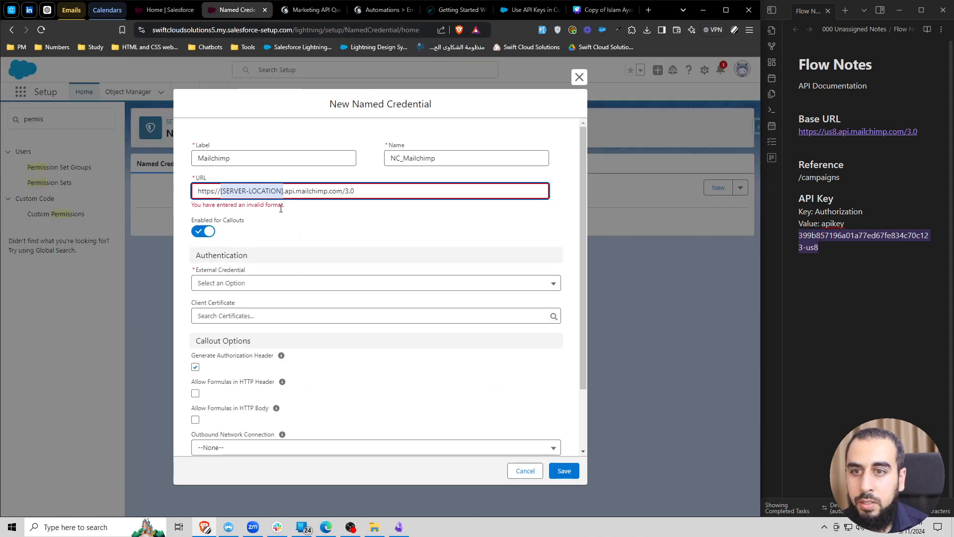
text(us8)
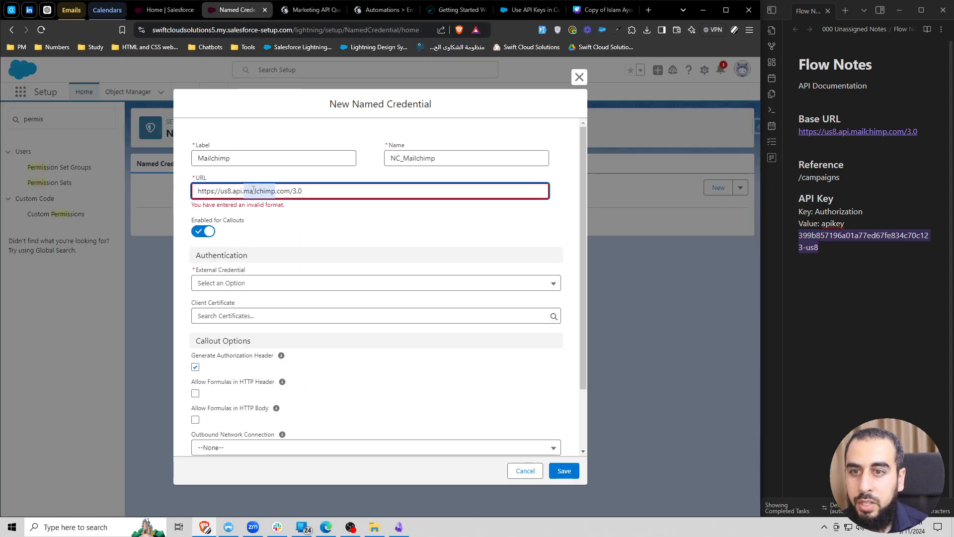
triple_click(317, 191)
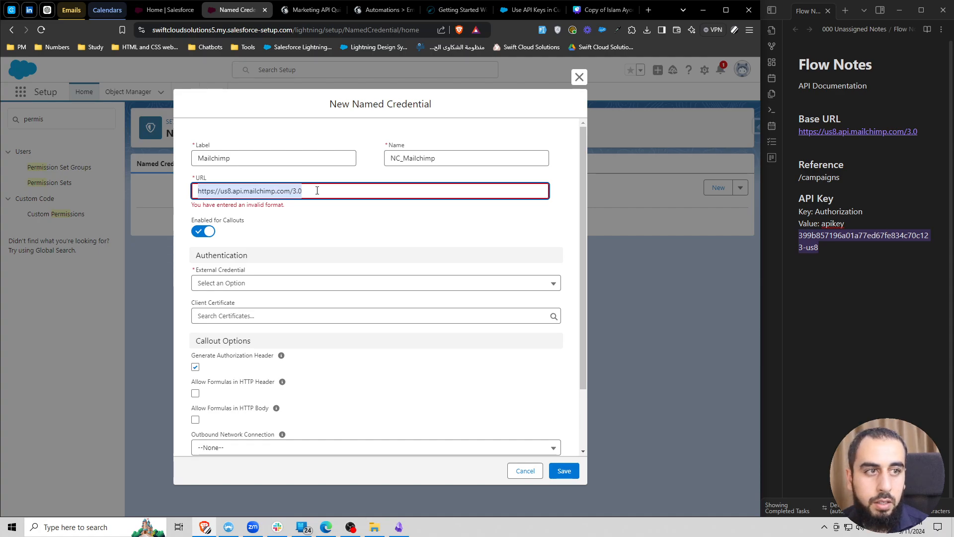
click(292, 180)
click(332, 191)
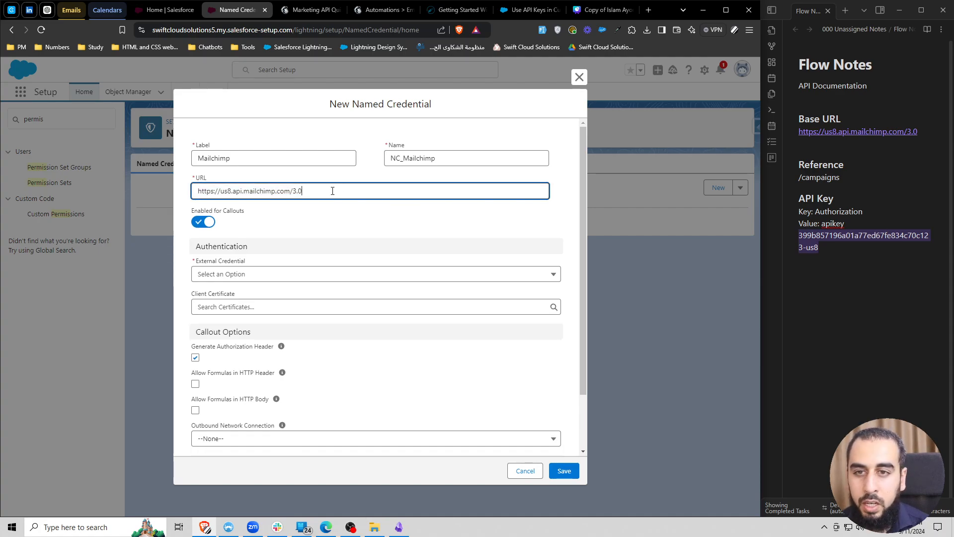
text(/)
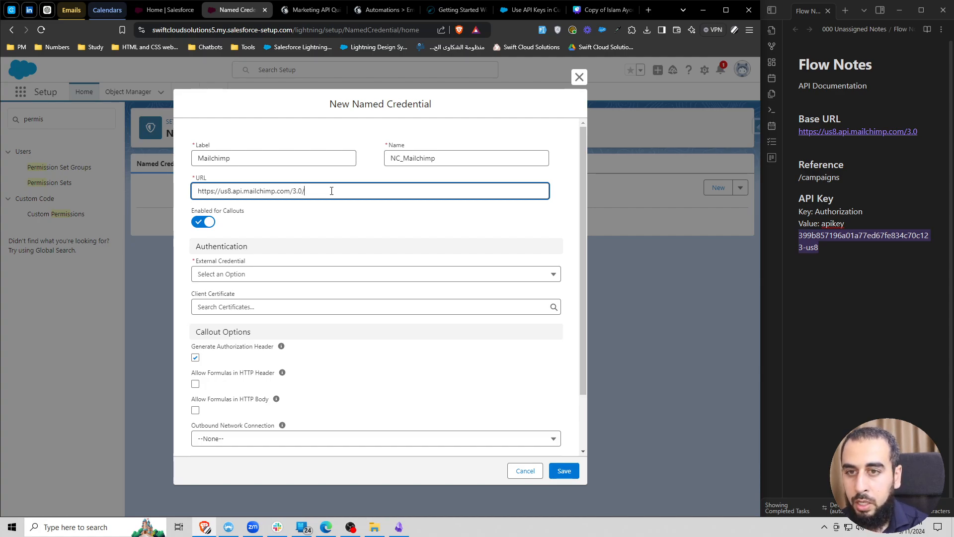
click(334, 180)
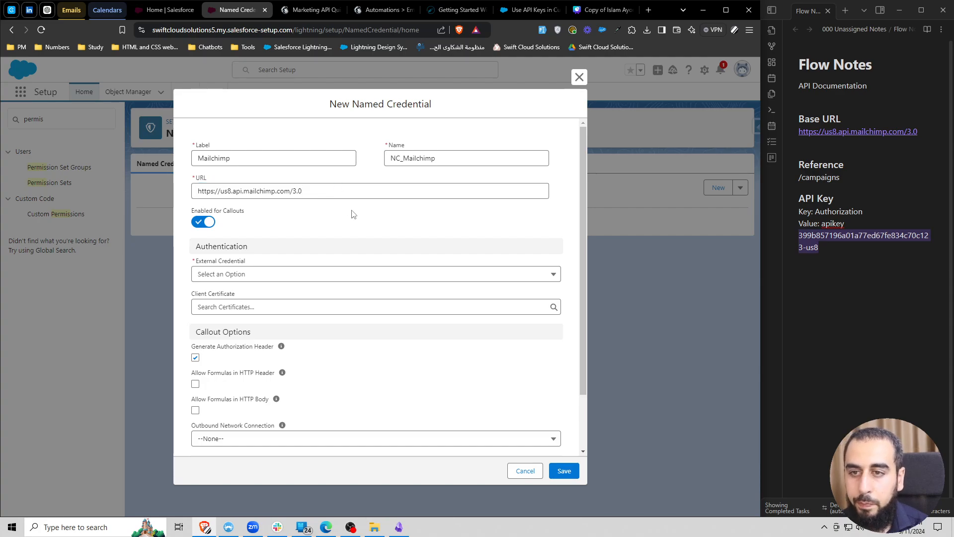
drag(222, 212, 252, 213)
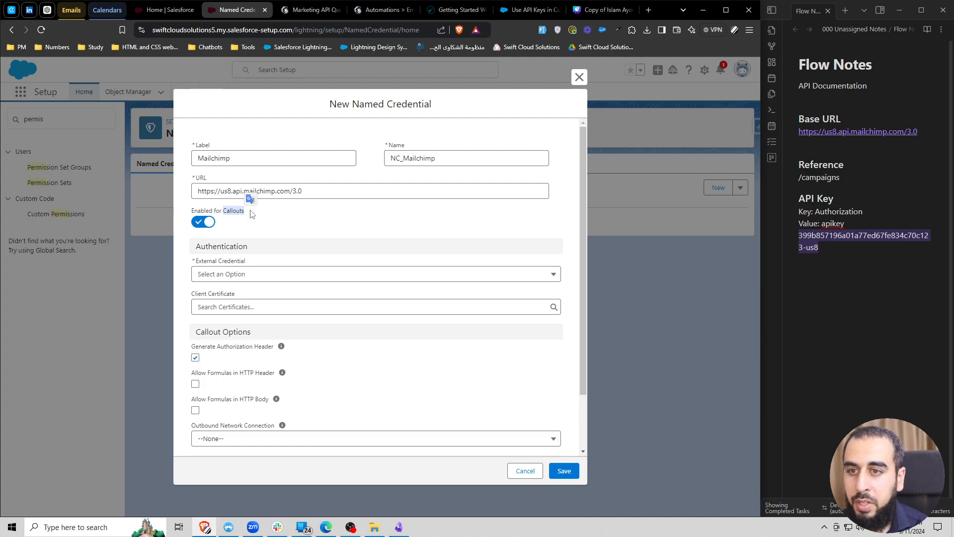
click(320, 217)
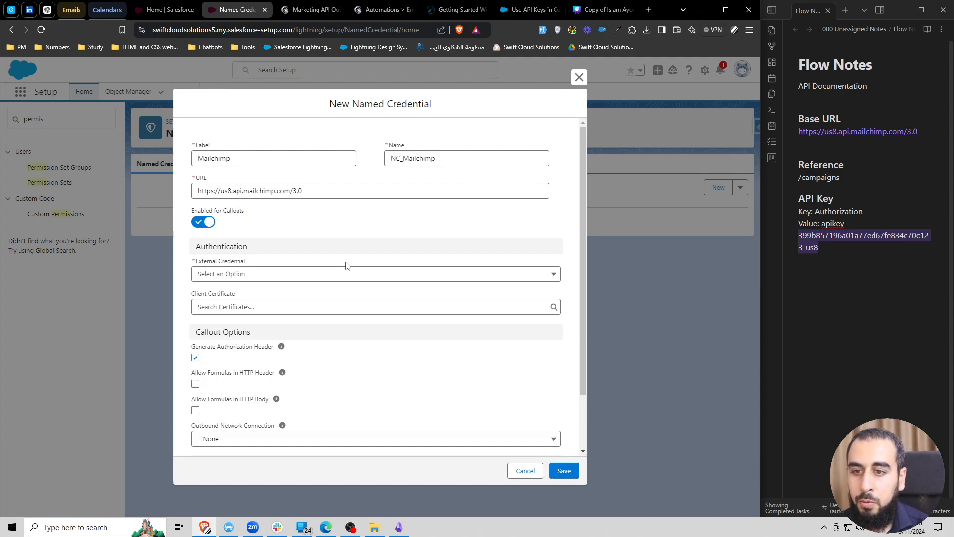
Assign the Mailchimp external credential and set the callout options with Generate Authorization Header off and Allow Formulas in HTTP Header on
click(277, 275)
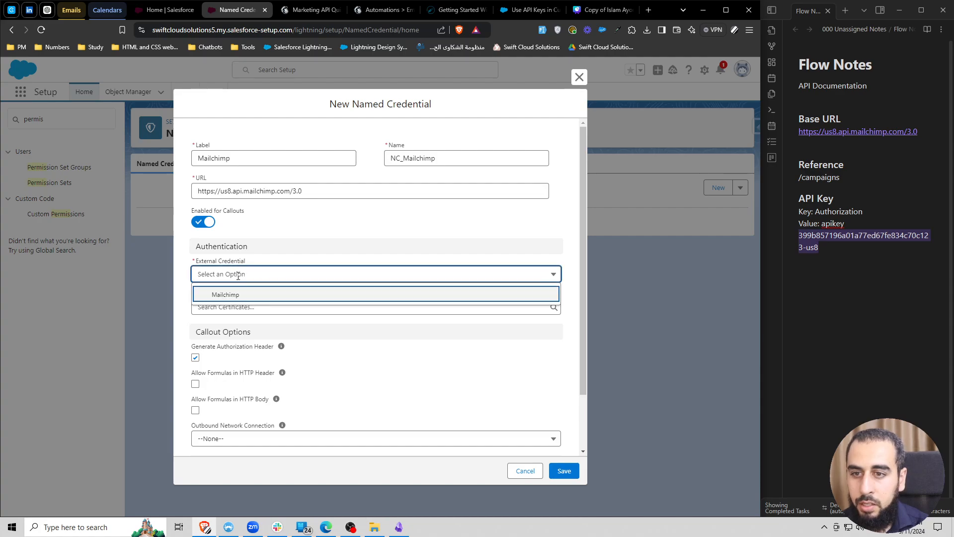
click(258, 298)
scroll(298, 308, down, 1)
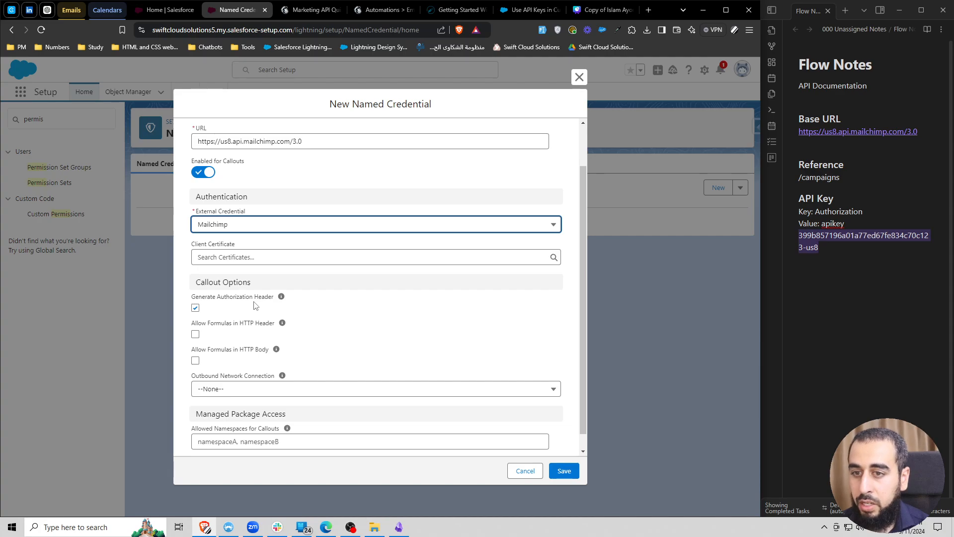
click(196, 309)
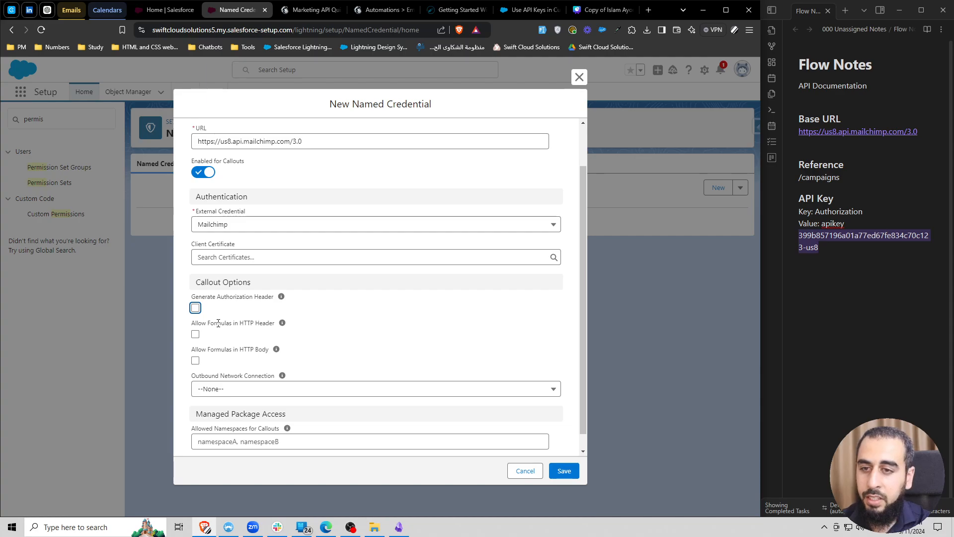
click(196, 334)
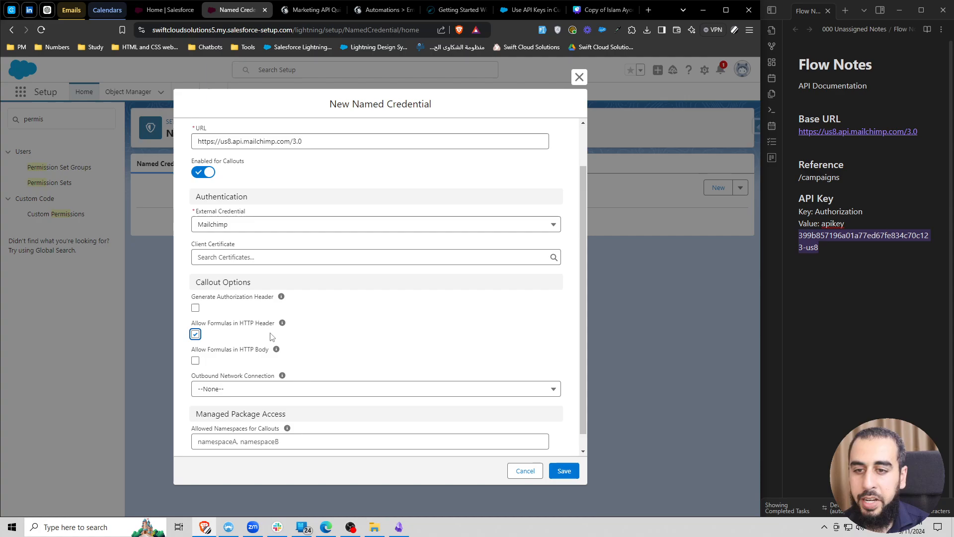
click(261, 324)
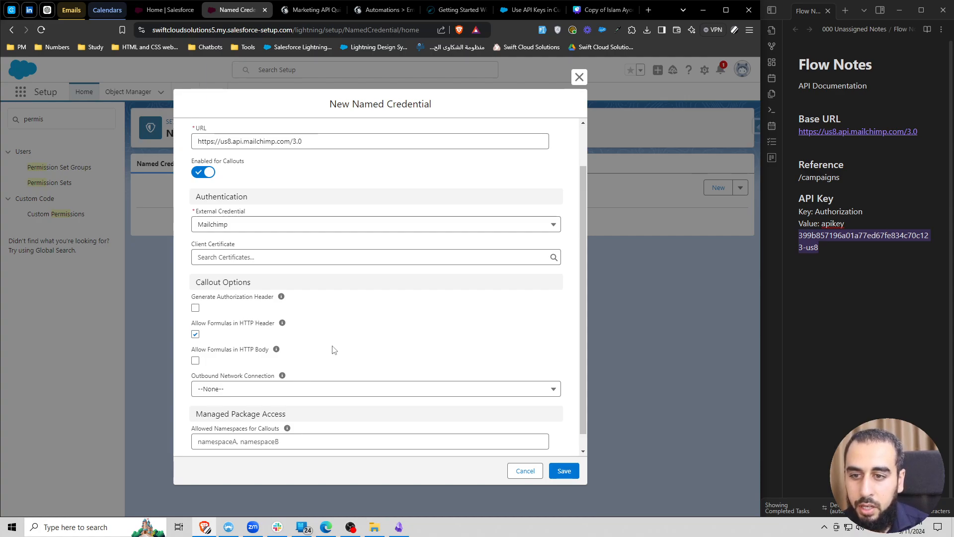
Review the remaining named credential settings and save the Mailchimp named credential
scroll(341, 357, down, 1)
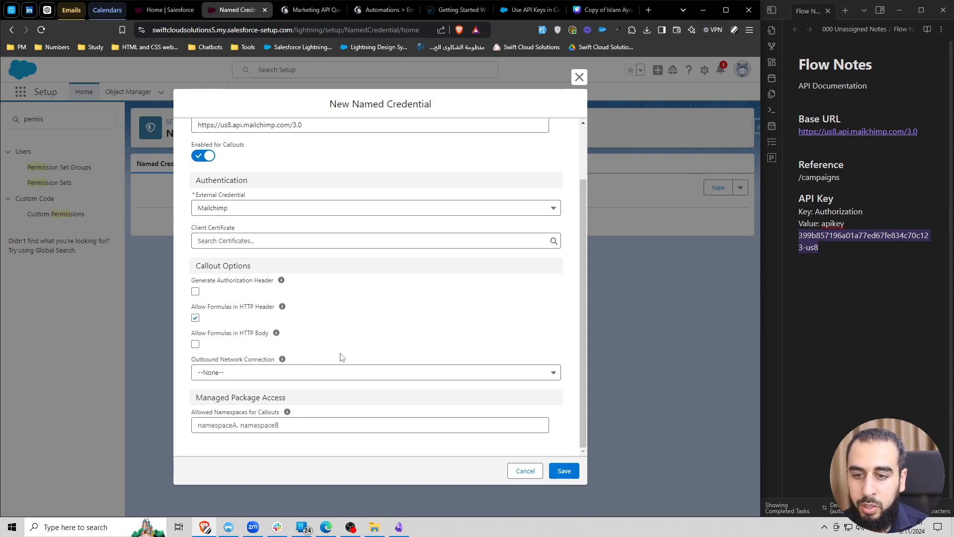
scroll(341, 357, up, 3)
click(565, 470)
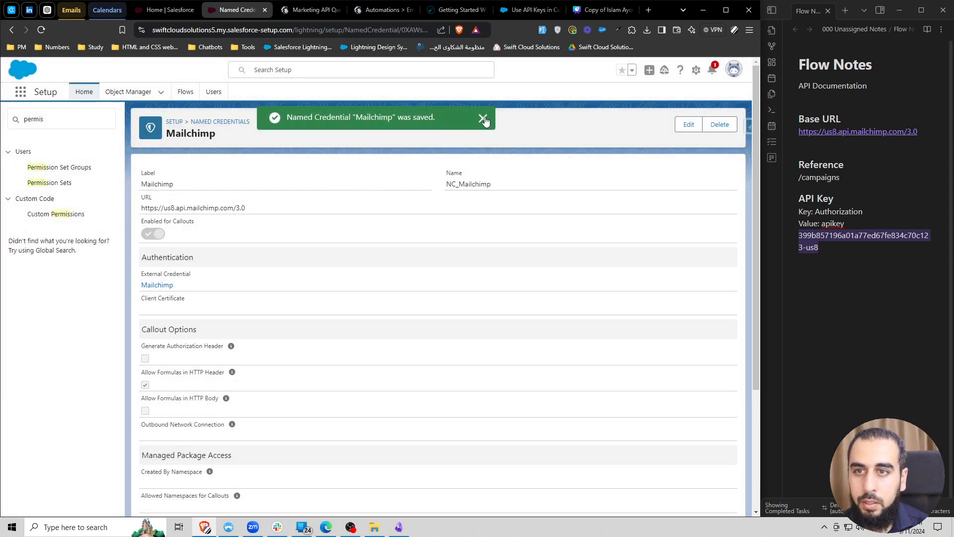
click(483, 119)
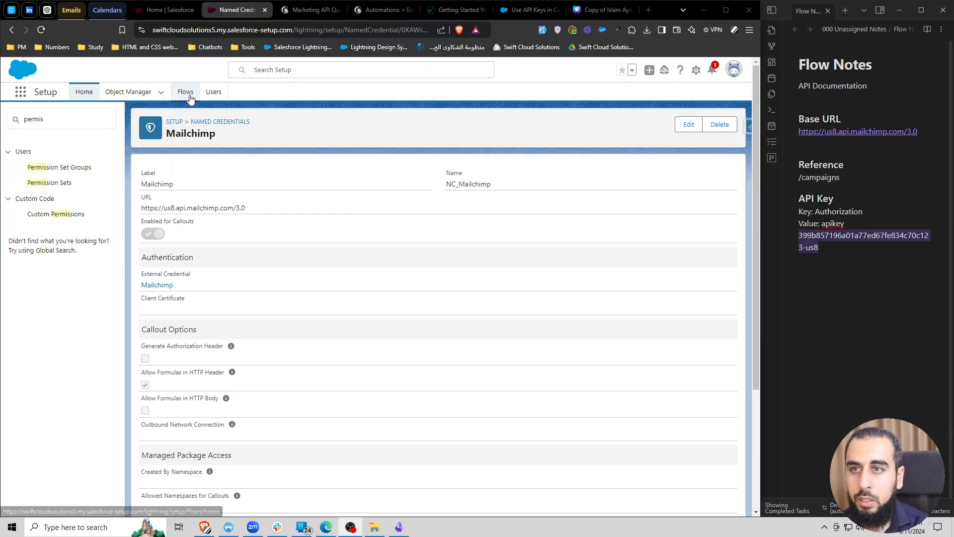
Create a new screen flow from scratch in Setup and open the element choices directly after its Start
click(187, 94)
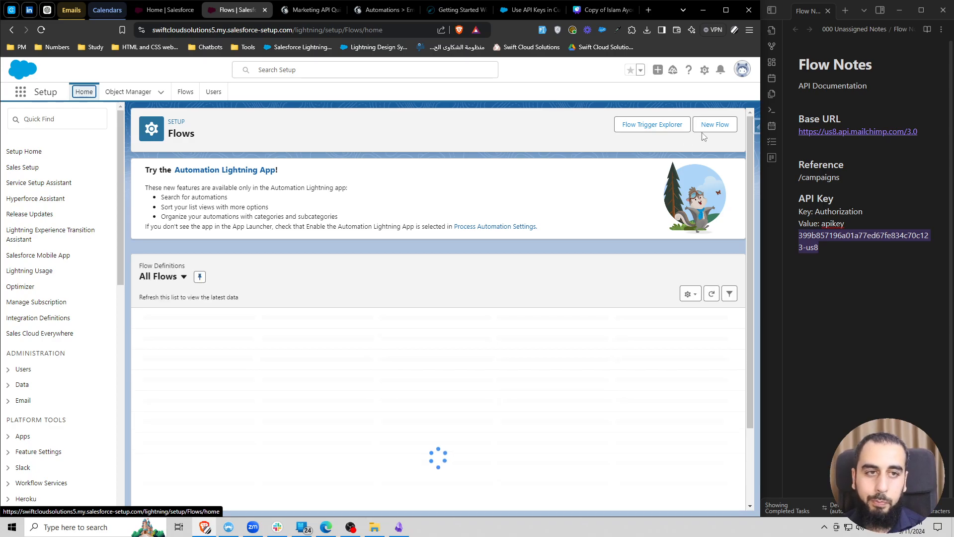
click(710, 127)
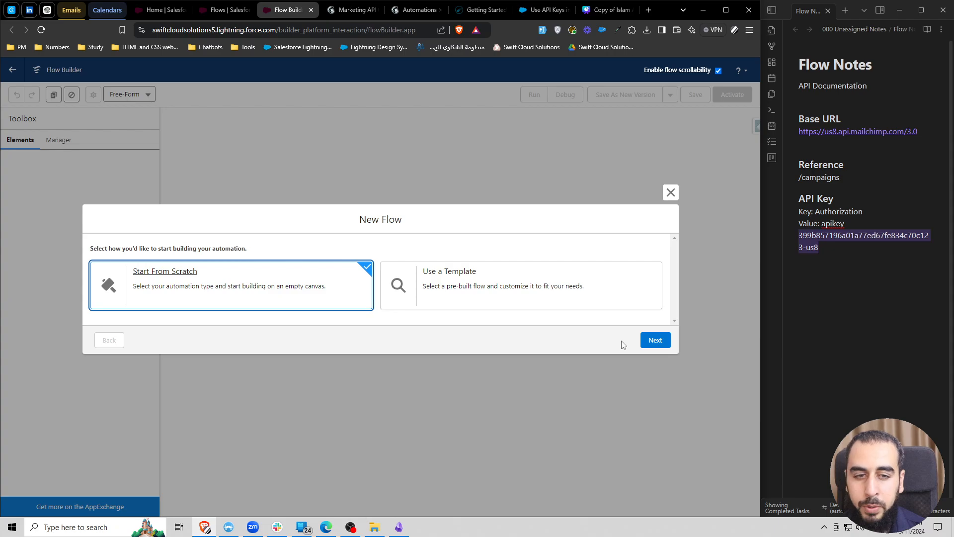
click(659, 341)
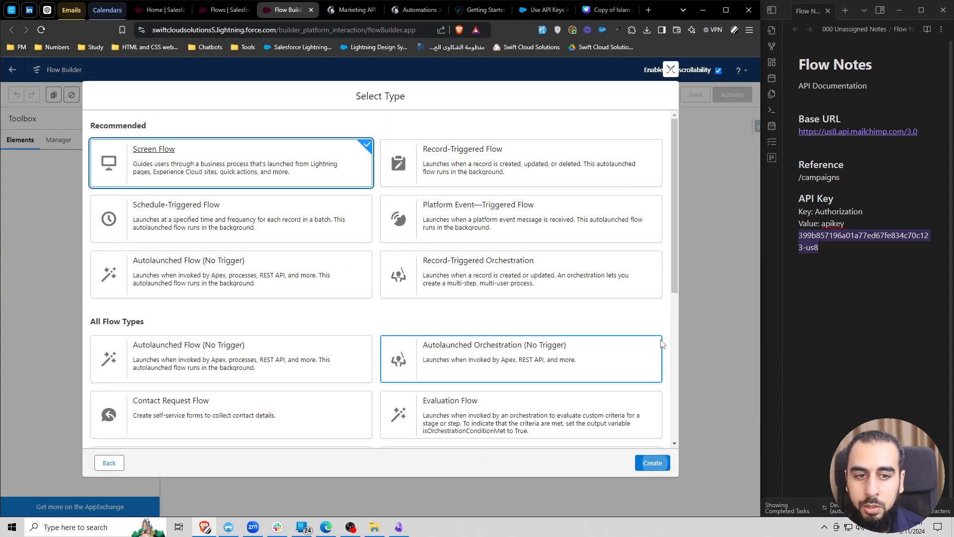
click(653, 462)
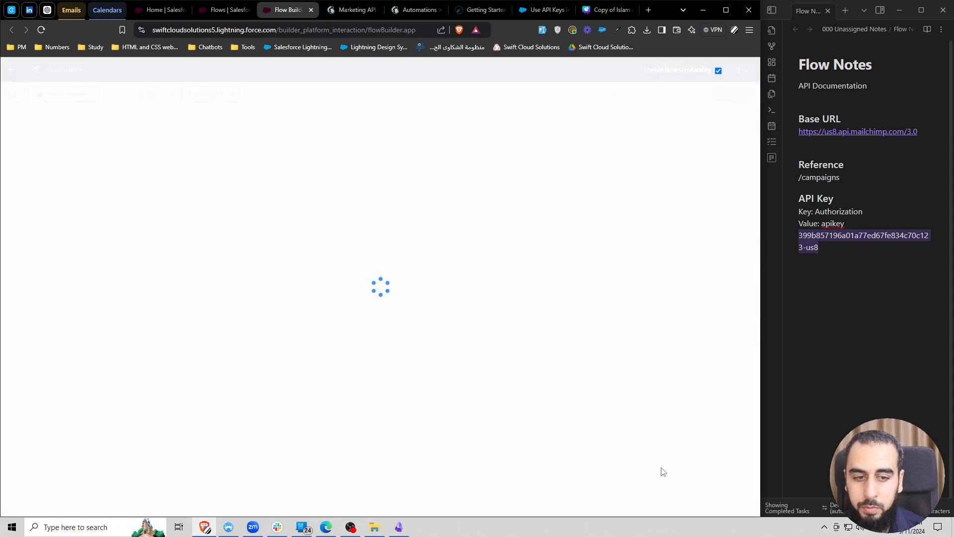
click(380, 188)
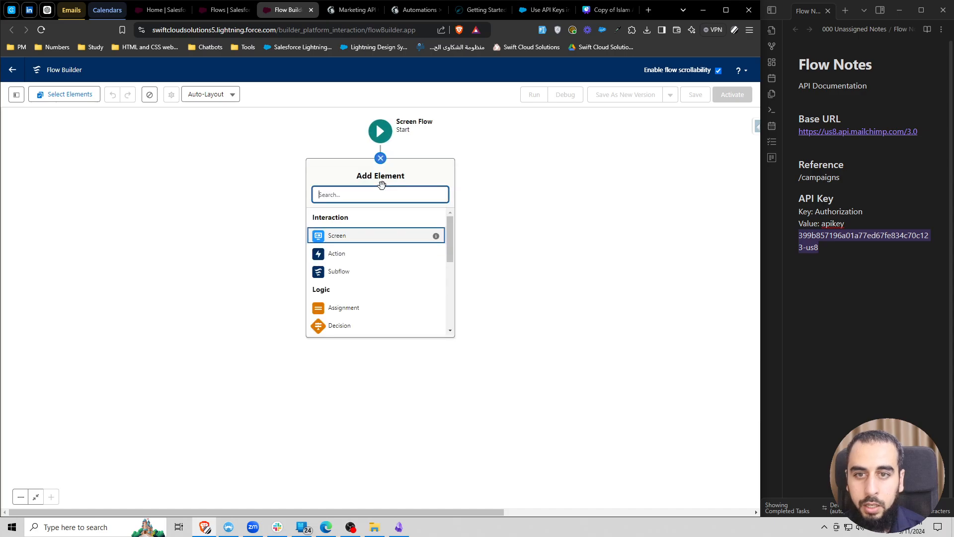
Add an Action element, create a new HTTP callout for it, and name the external service Mailchimp_Callout
click(332, 255)
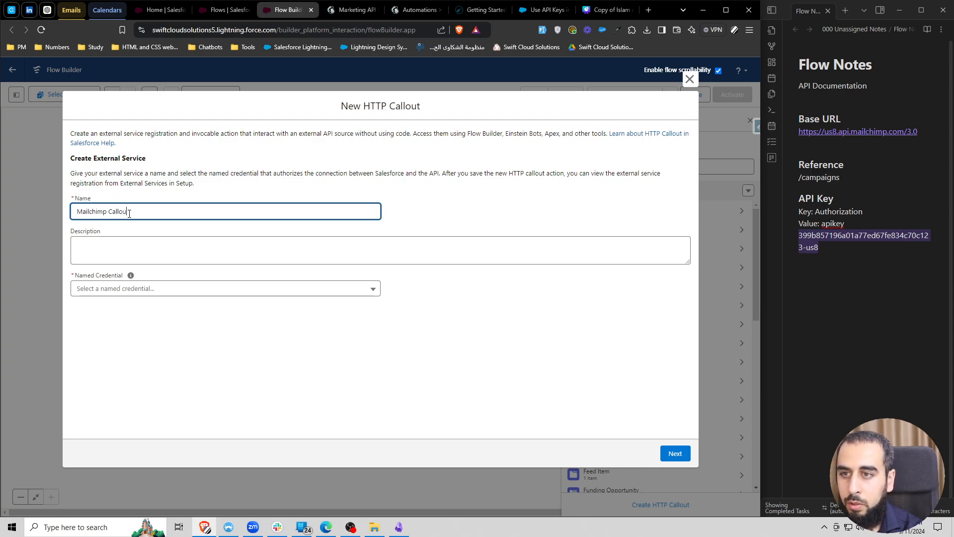
drag(129, 212, 77, 213)
click(171, 292)
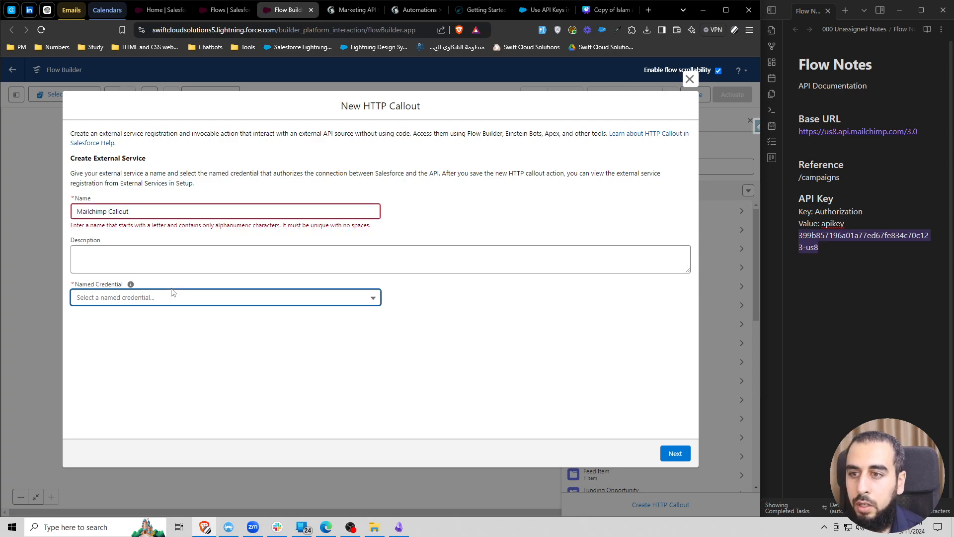
click(109, 211)
key(BackSpace)
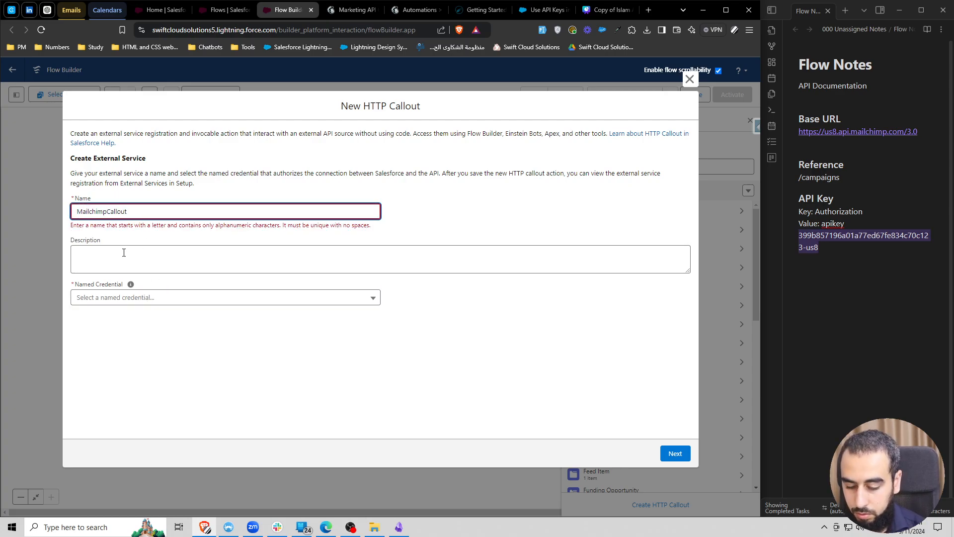
text(_)
Assign the Mailchimp named credential to the external service
click(152, 297)
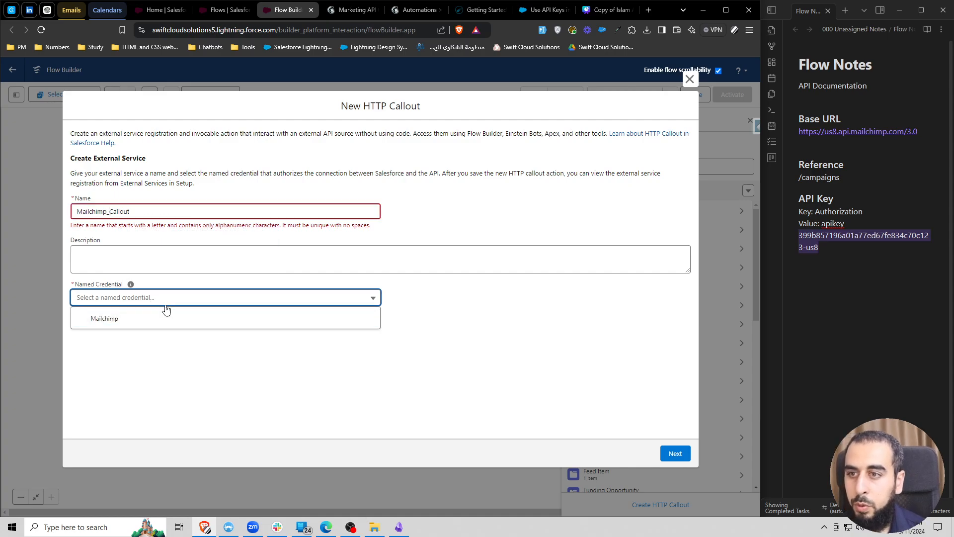
click(137, 320)
click(436, 304)
click(288, 210)
click(267, 190)
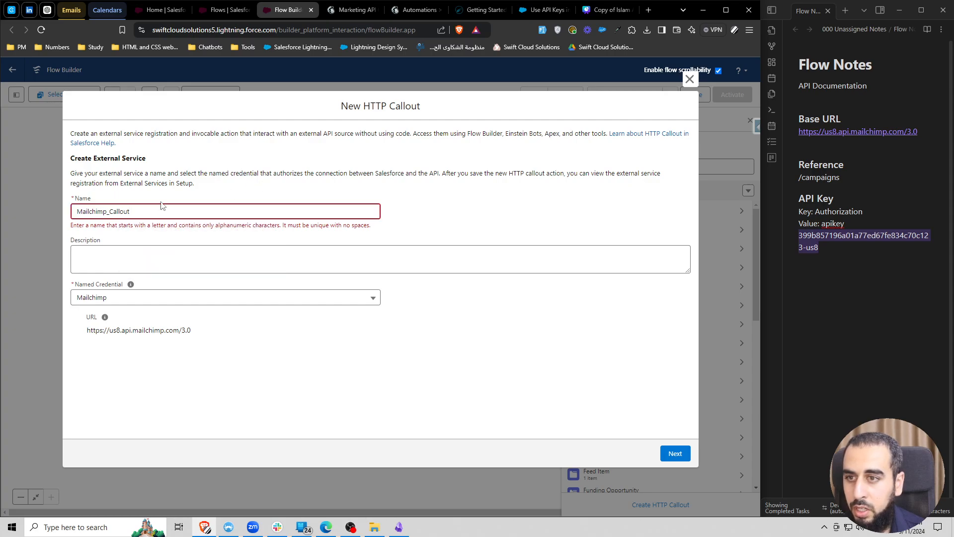
Rename the external service as MailchimpCallout, check the credential's URL, and continue to the invocable action settings
click(111, 210)
key(BackSpace)
click(302, 312)
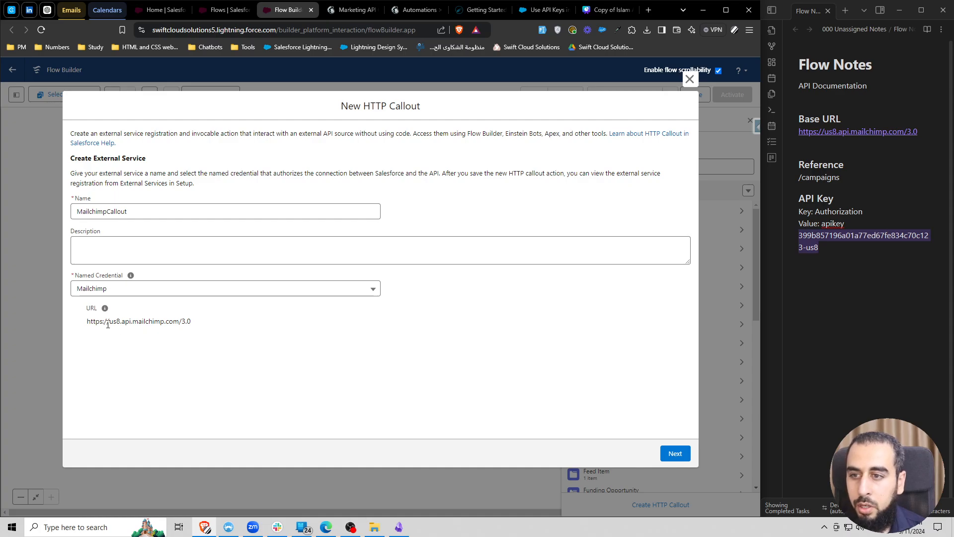
drag(121, 321, 220, 322)
click(220, 321)
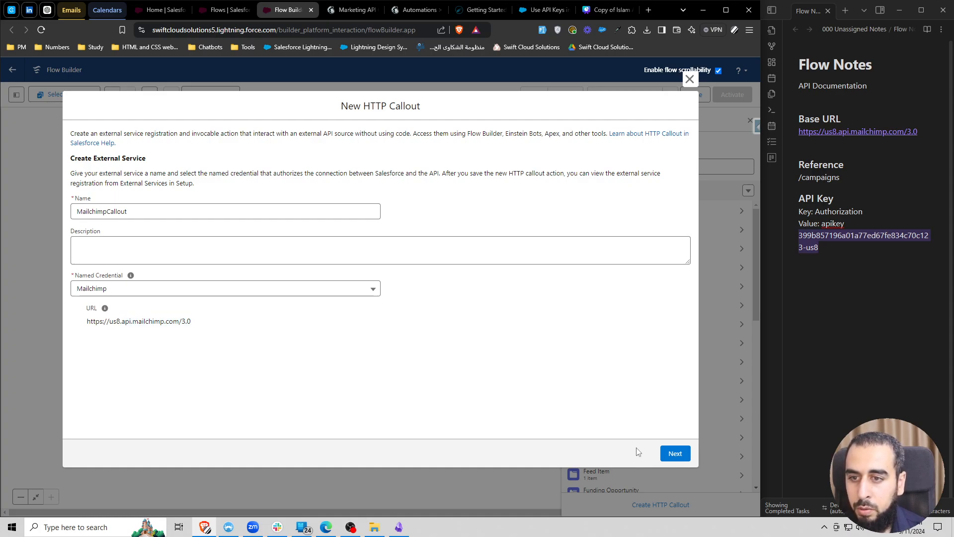
click(676, 453)
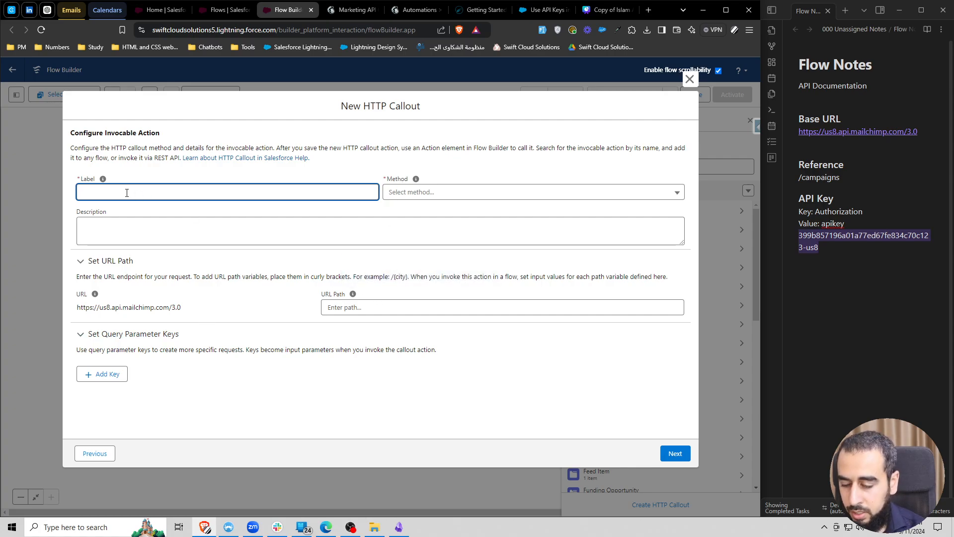
Label the invocable action Mailchimp IA and open its method choices
text(Mailc)
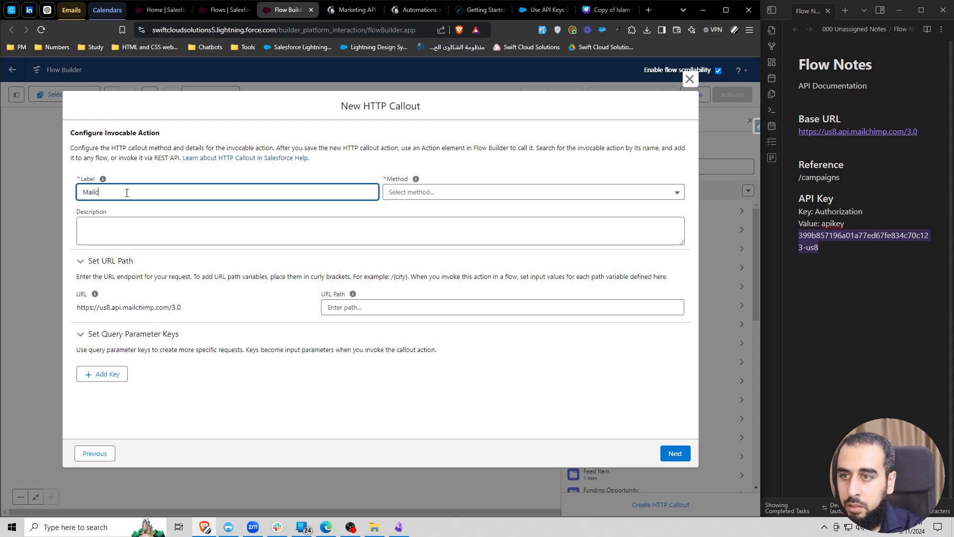
text(himp IA)
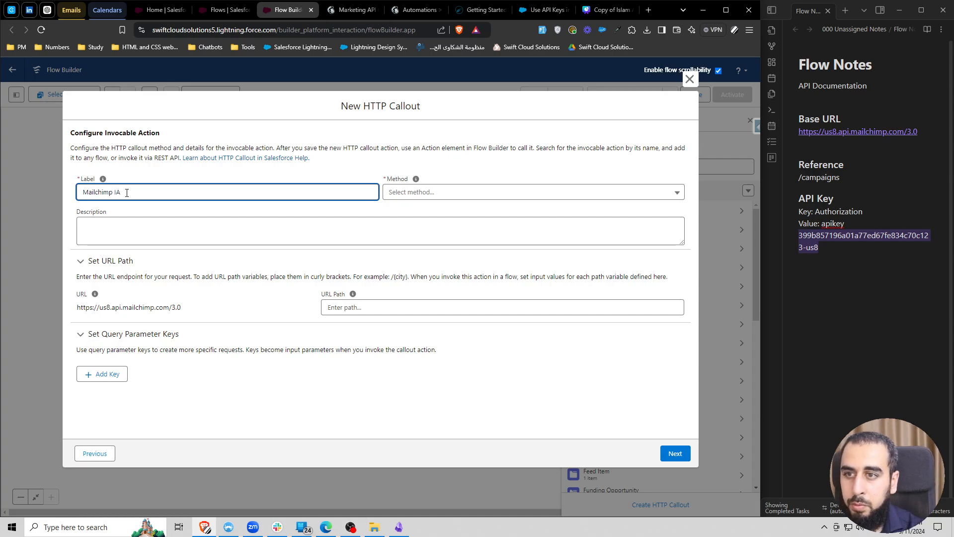
click(179, 172)
click(434, 198)
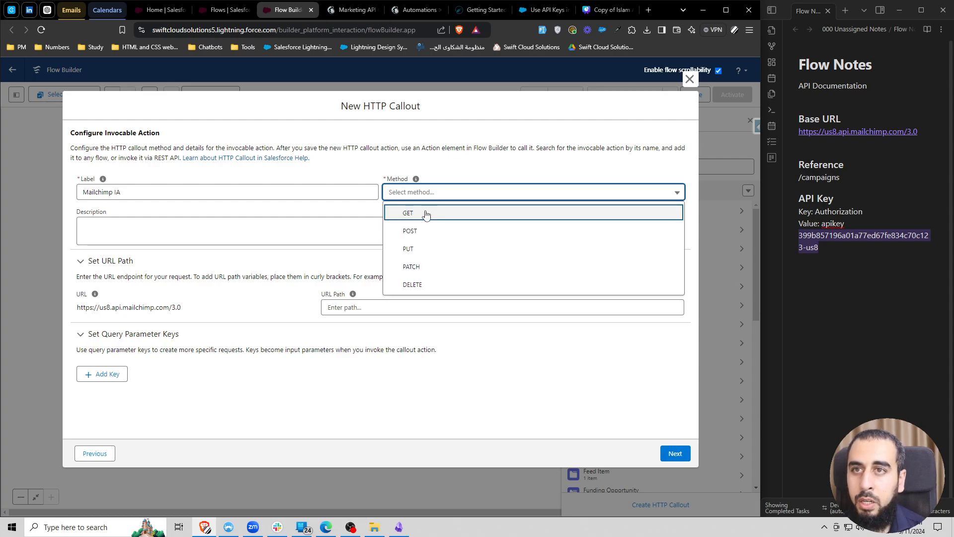
Search the Mailchimp API reference for "campaign" and open the Campaigns section to examine the endpoint methods
click(347, 10)
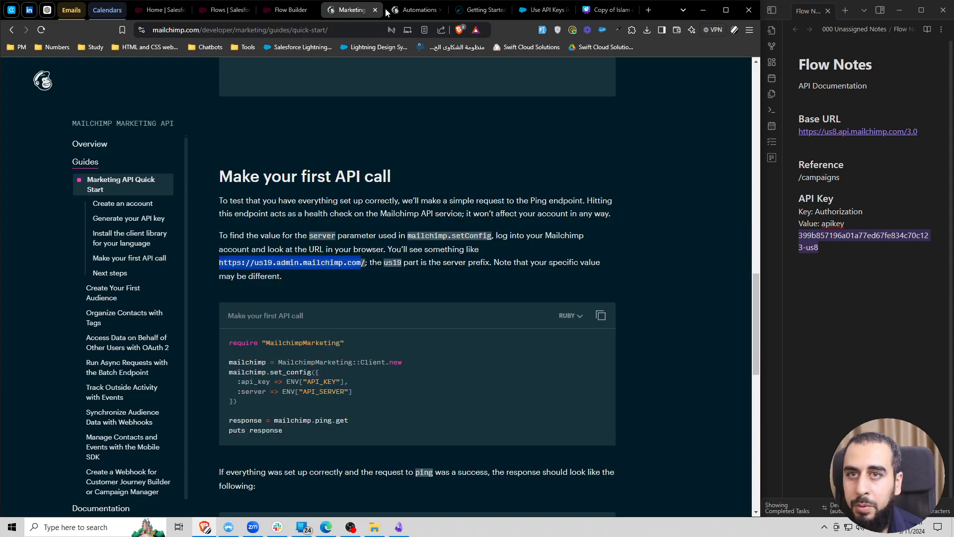
click(412, 11)
scroll(323, 185, up, 2)
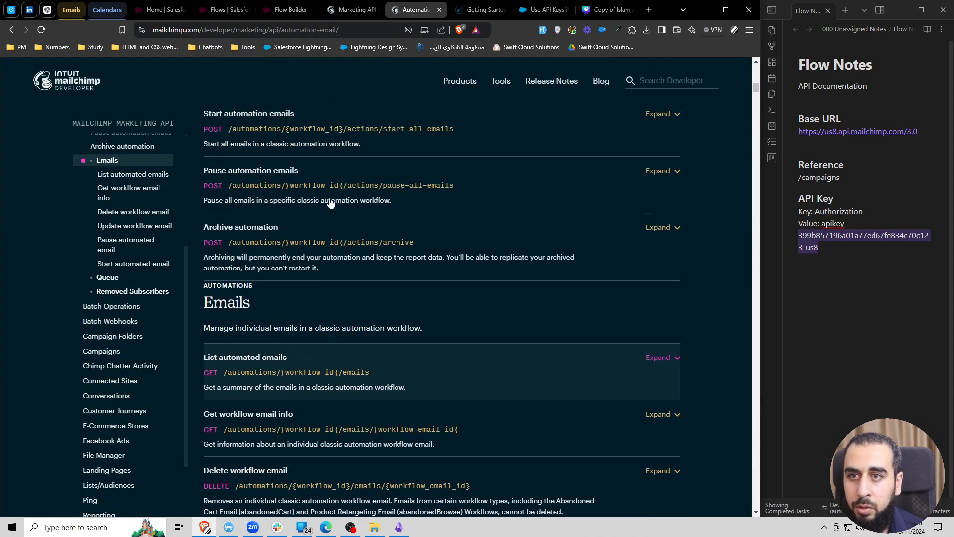
scroll(330, 202, down, 1)
key(ctrl+f)
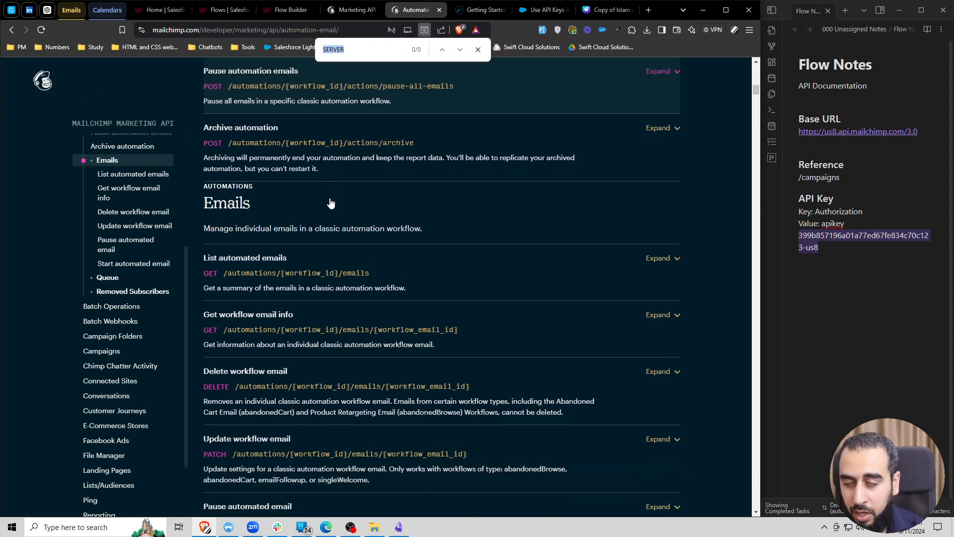
text(campaign)
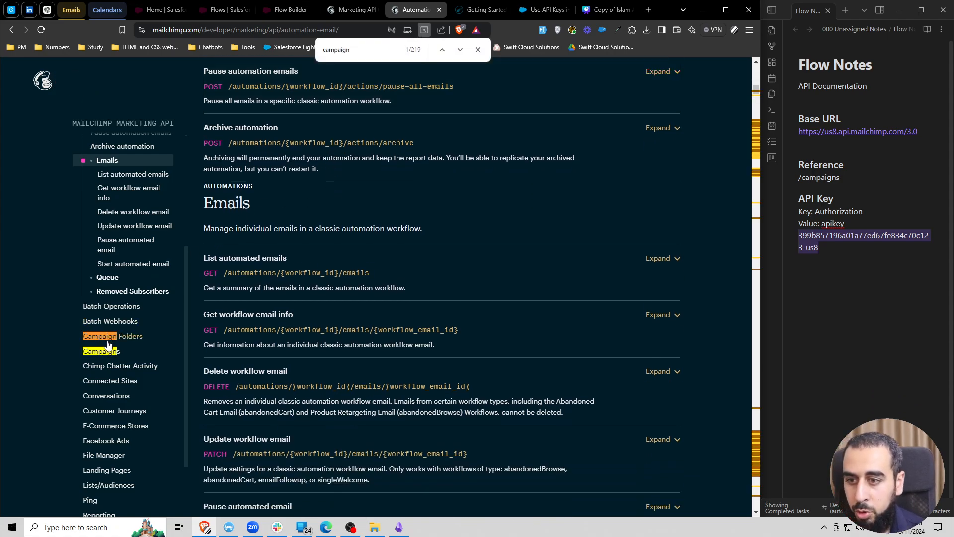
click(113, 352)
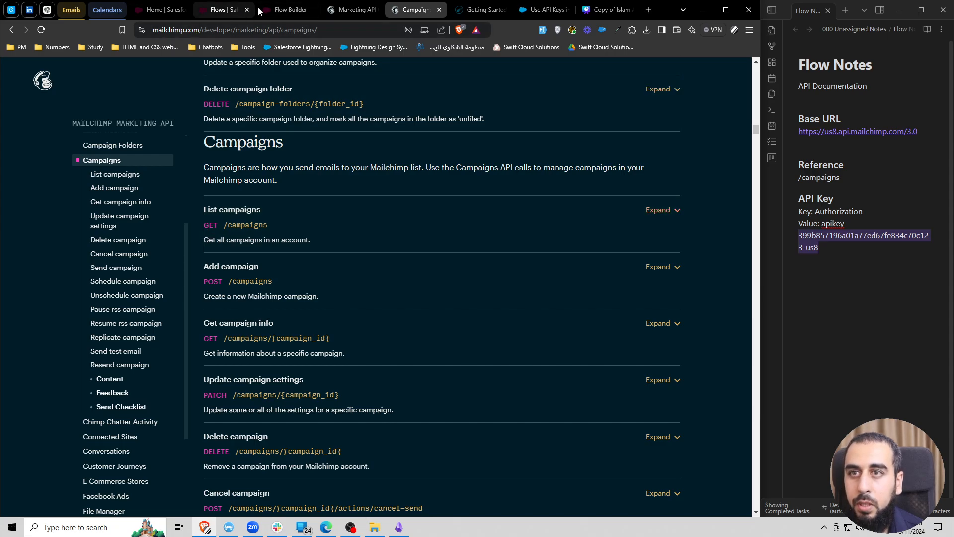
Return to Flow Builder and set the HTTP callout's method to GET
click(286, 10)
click(412, 193)
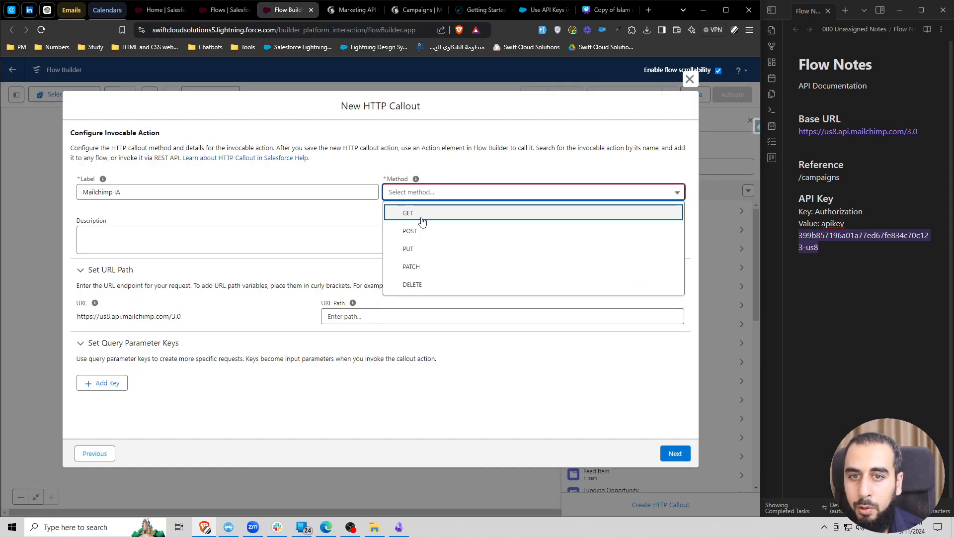
click(420, 211)
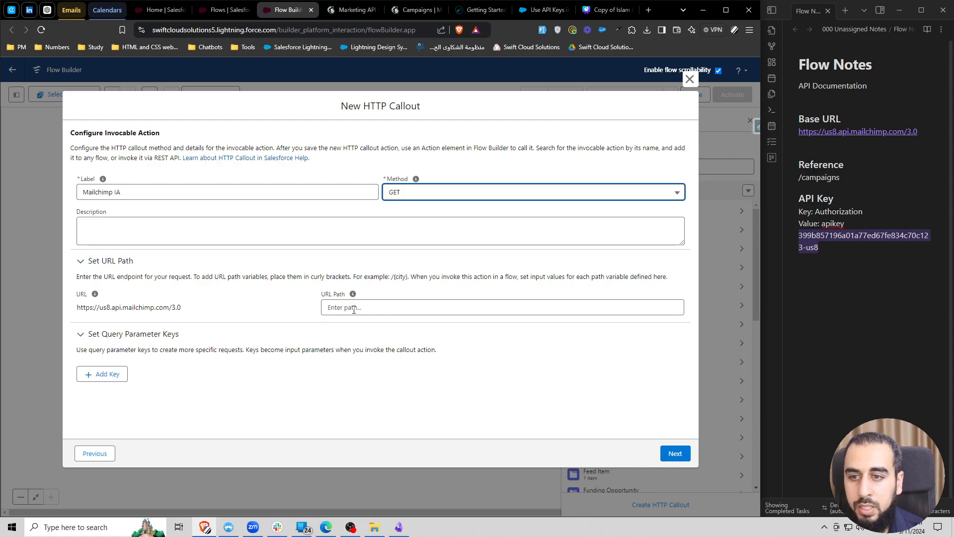
Copy /campaigns from the List campaigns endpoint in the Mailchimp reference and use it as the callout's URL path
click(408, 12)
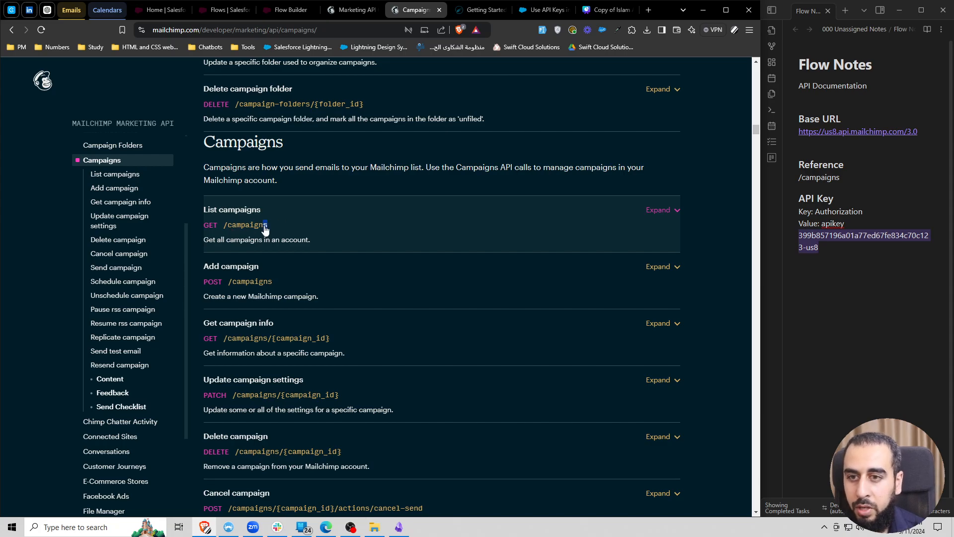
drag(270, 226, 225, 230)
key(ctrl+c)
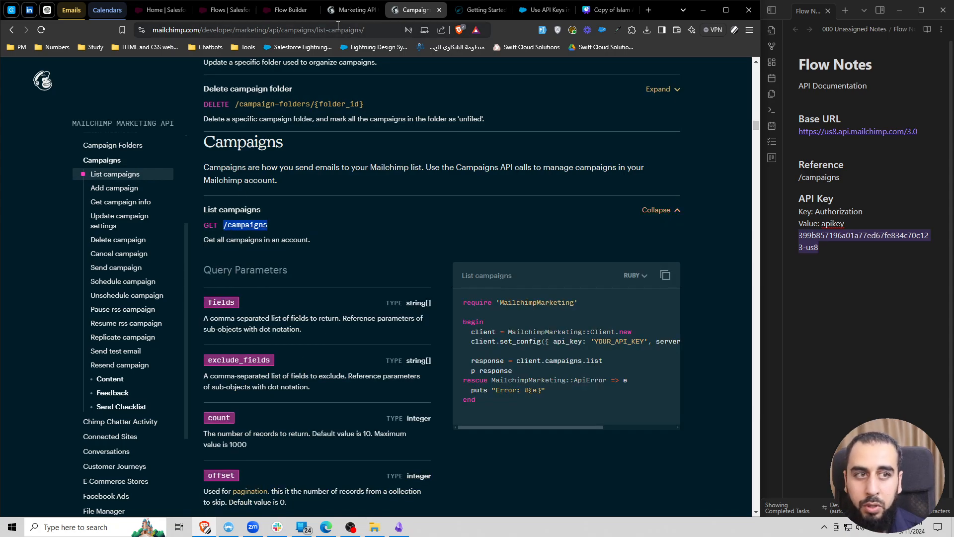
click(289, 10)
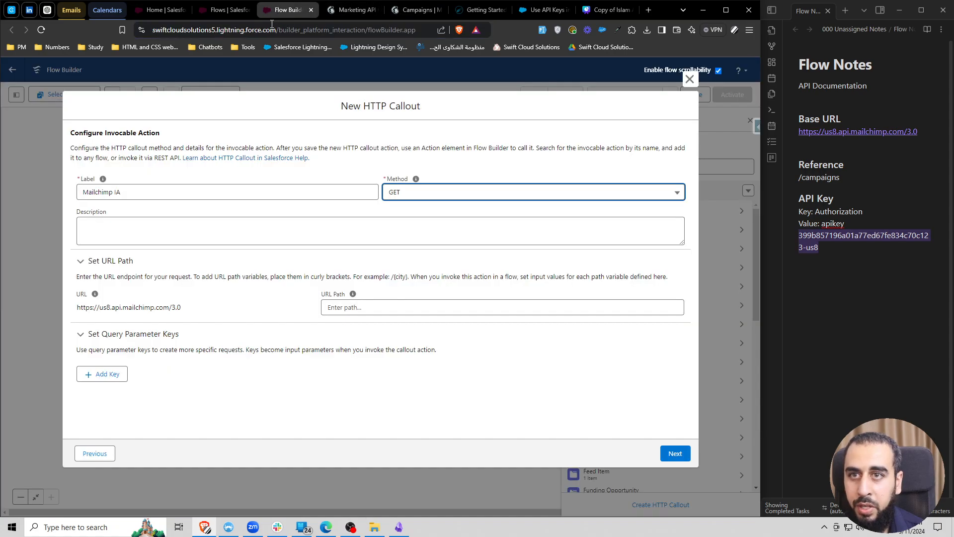
click(383, 309)
key(ctrl+v)
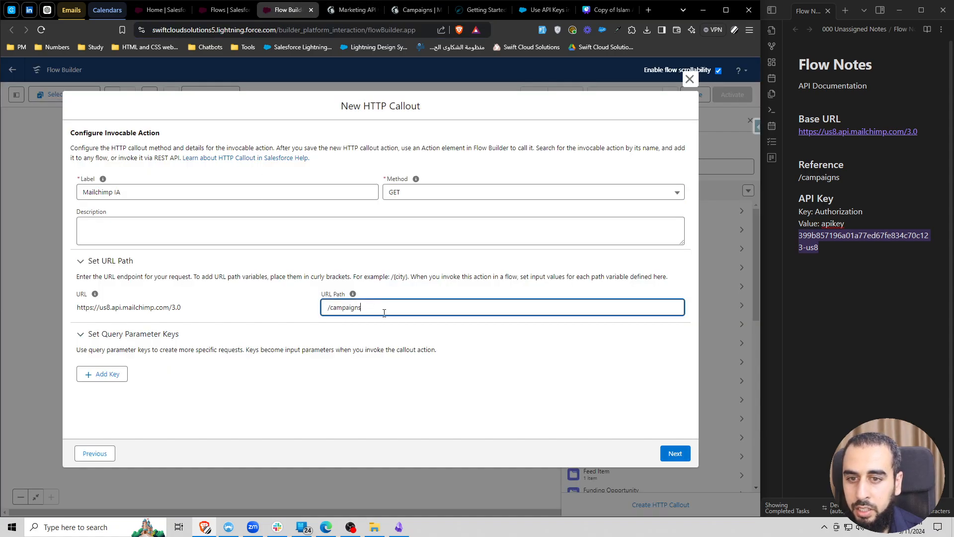
click(283, 296)
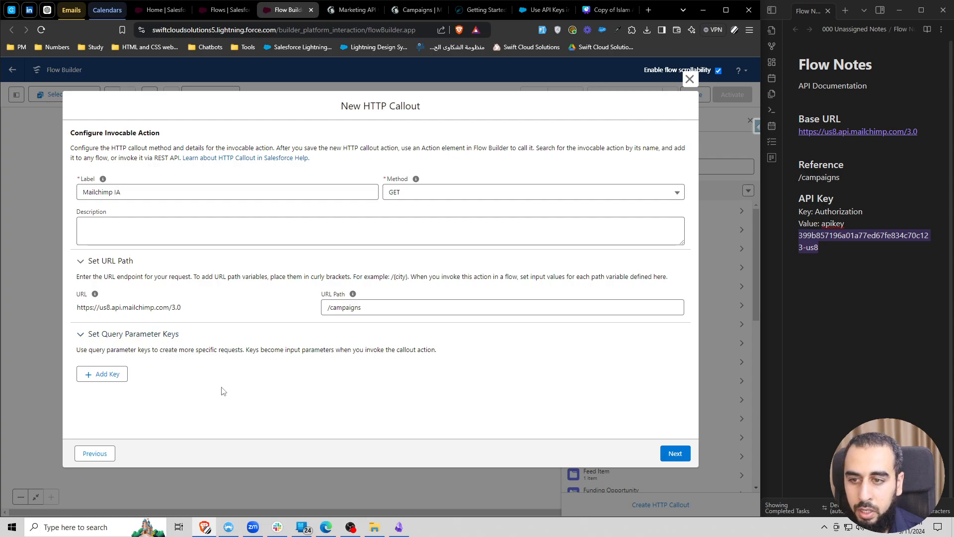
Continue without query parameter keys, use Connect for Schema as the sample response method, and connect to the endpoint
click(674, 453)
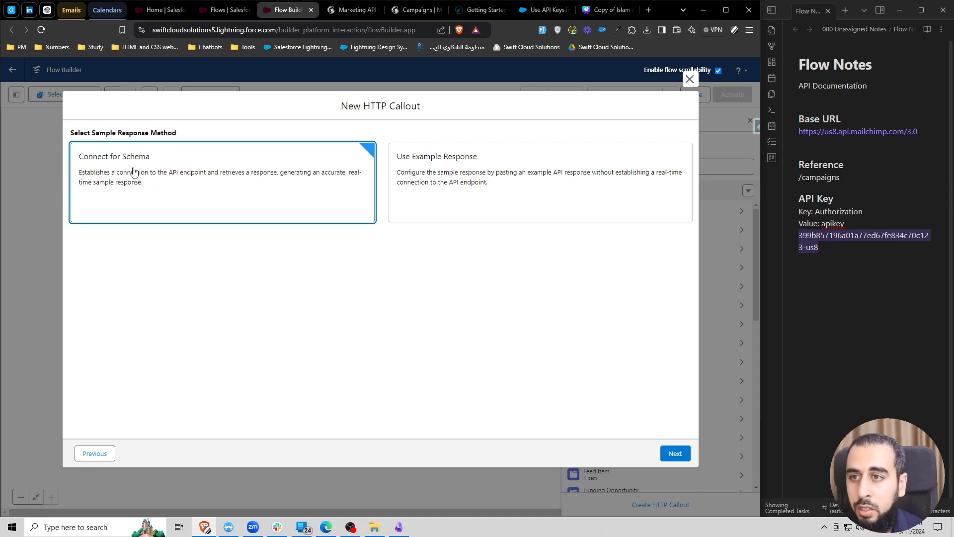
click(672, 453)
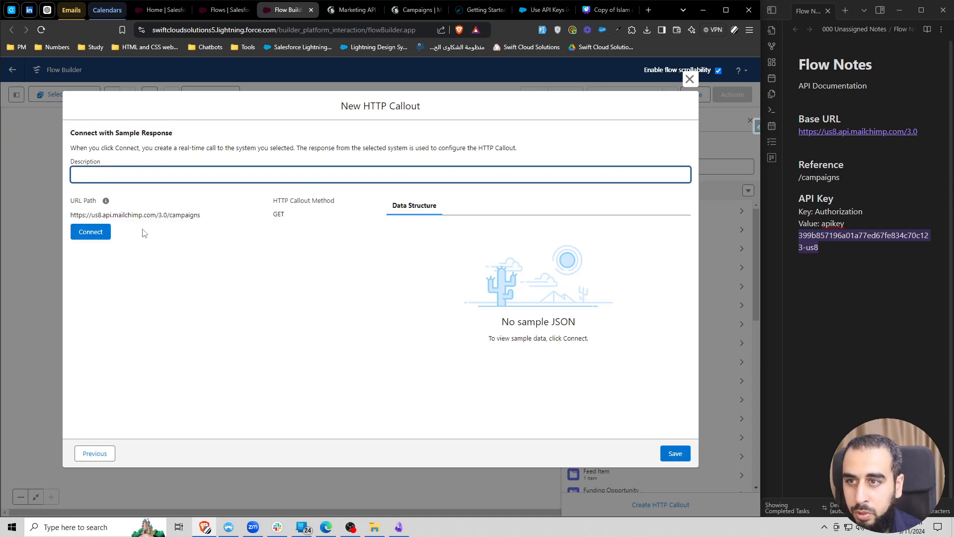
click(90, 232)
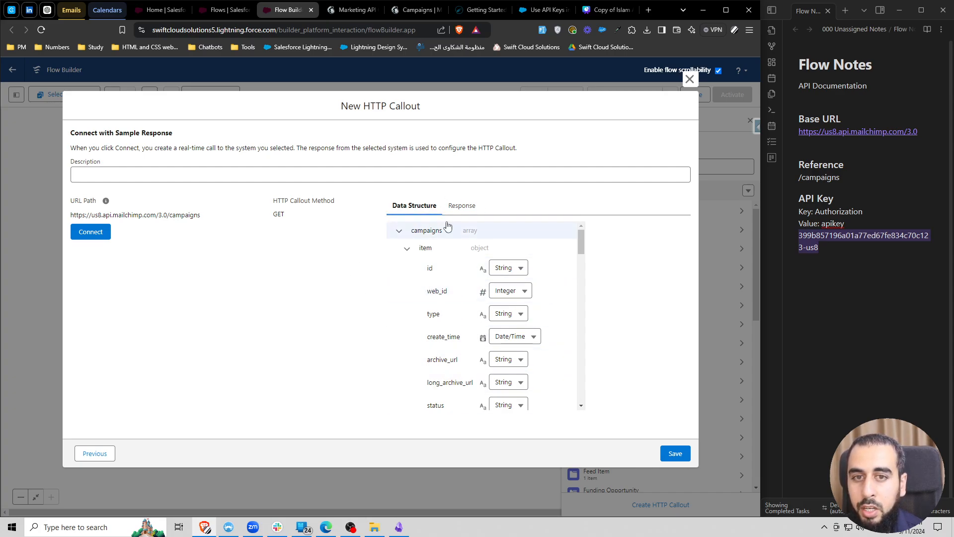
Examine the status code and the campaigns array in the returned sample response
click(458, 206)
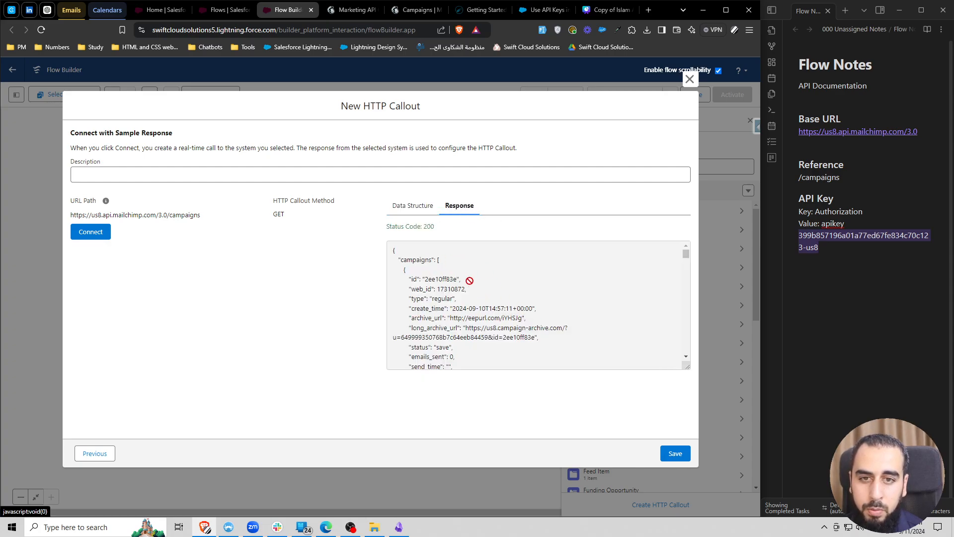
drag(424, 227, 435, 227)
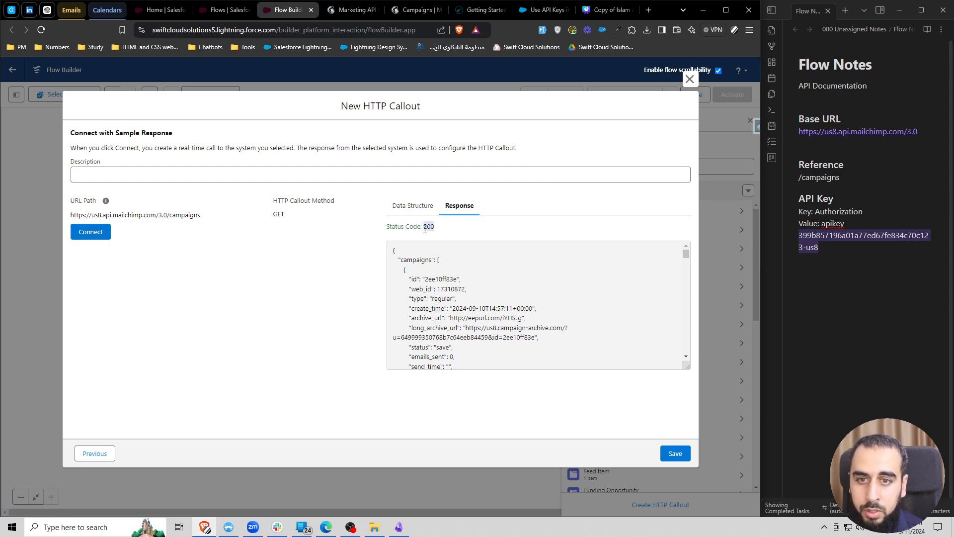
click(418, 228)
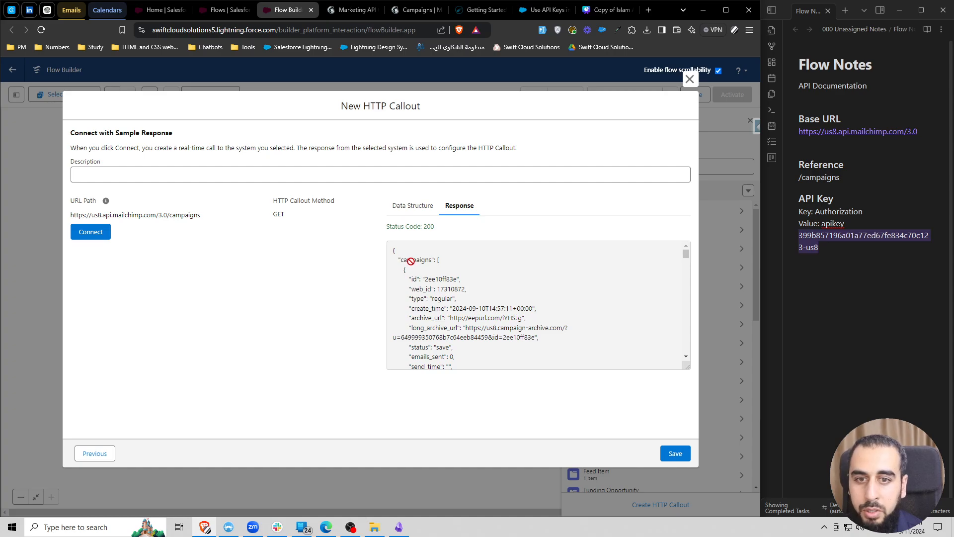
drag(401, 261, 429, 258)
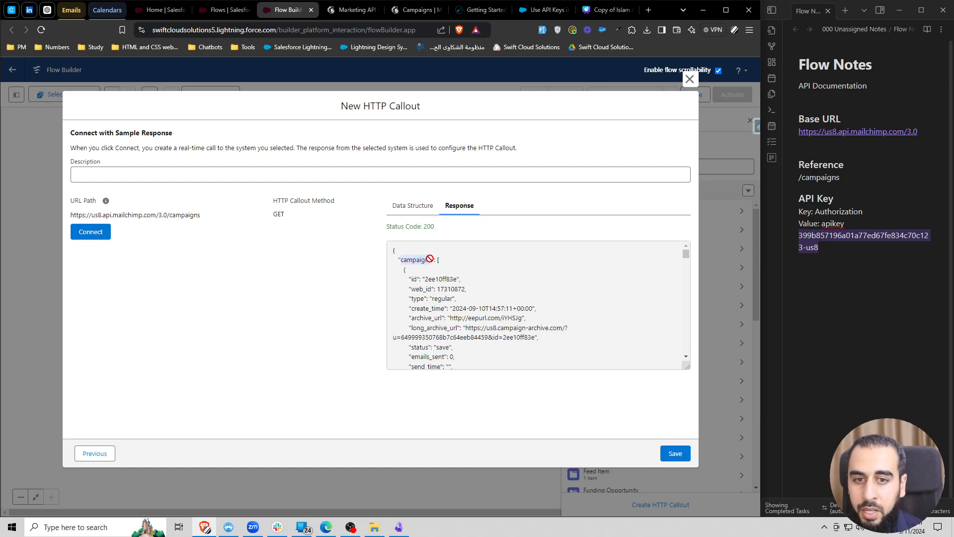
Examine the campaigns data structure, checking the type options for id, web_id, type and create_time and the fields further down
click(419, 208)
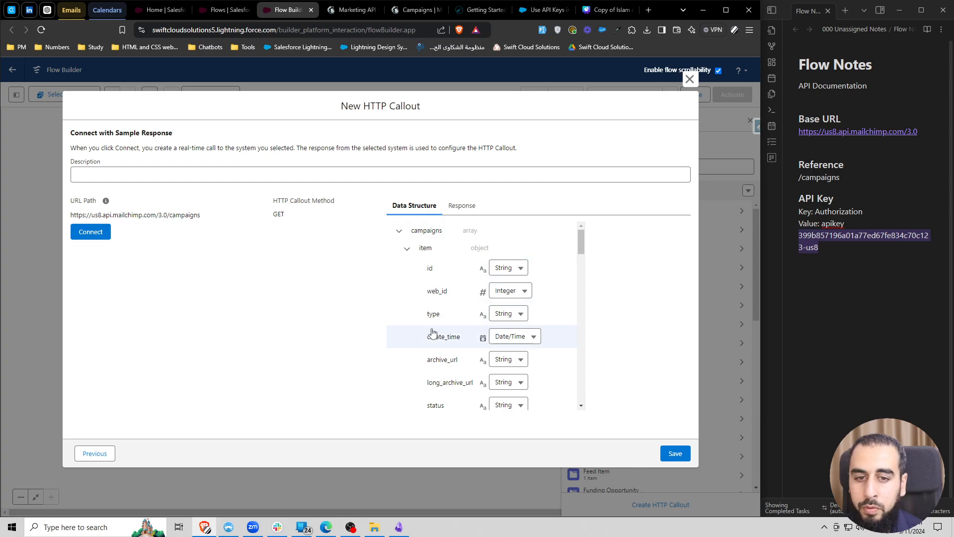
click(509, 267)
click(502, 283)
click(518, 292)
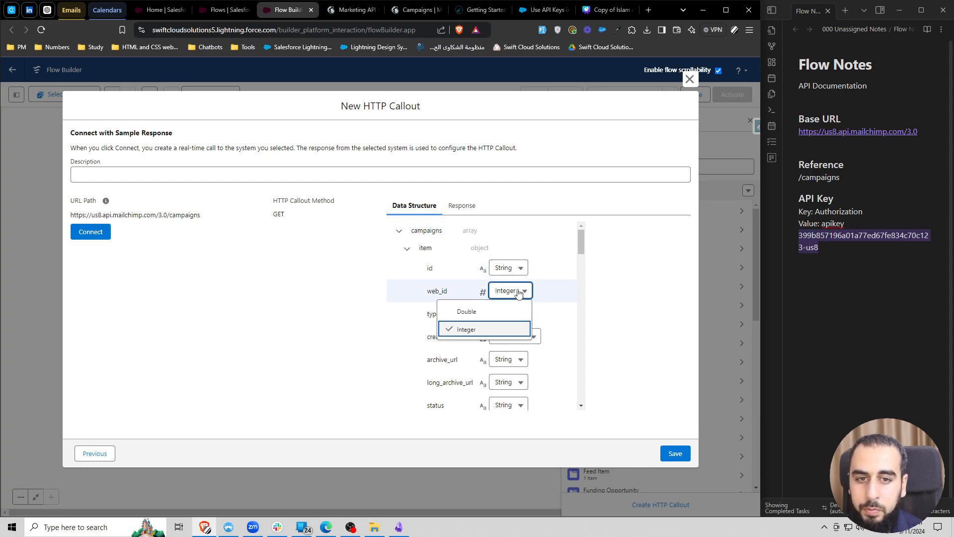
click(519, 292)
click(518, 314)
click(518, 314)
click(529, 338)
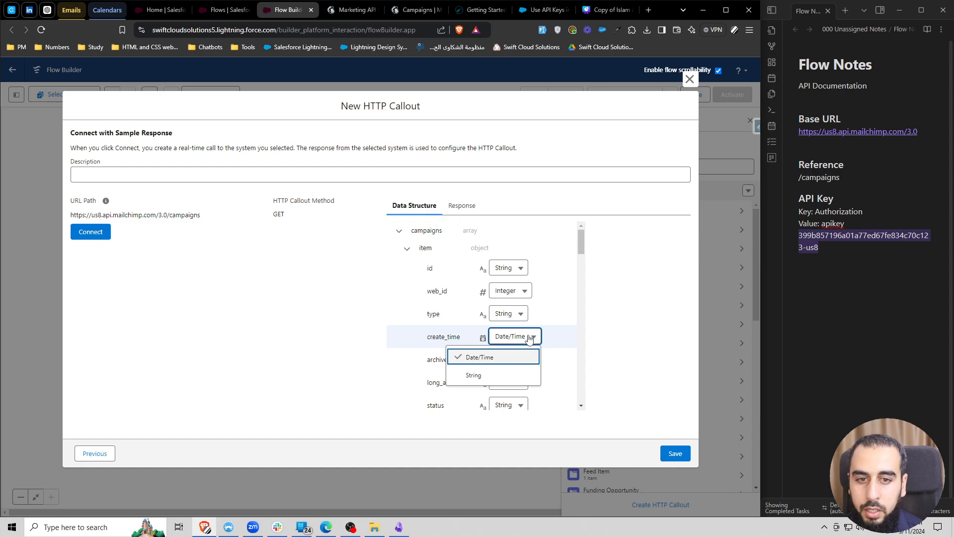
click(529, 338)
scroll(452, 312, down, 2)
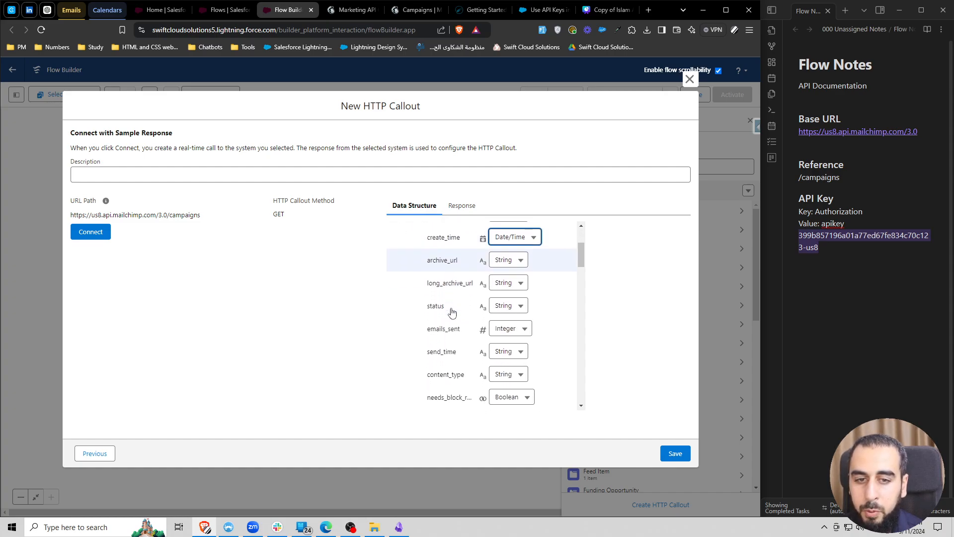
scroll(451, 312, down, 6)
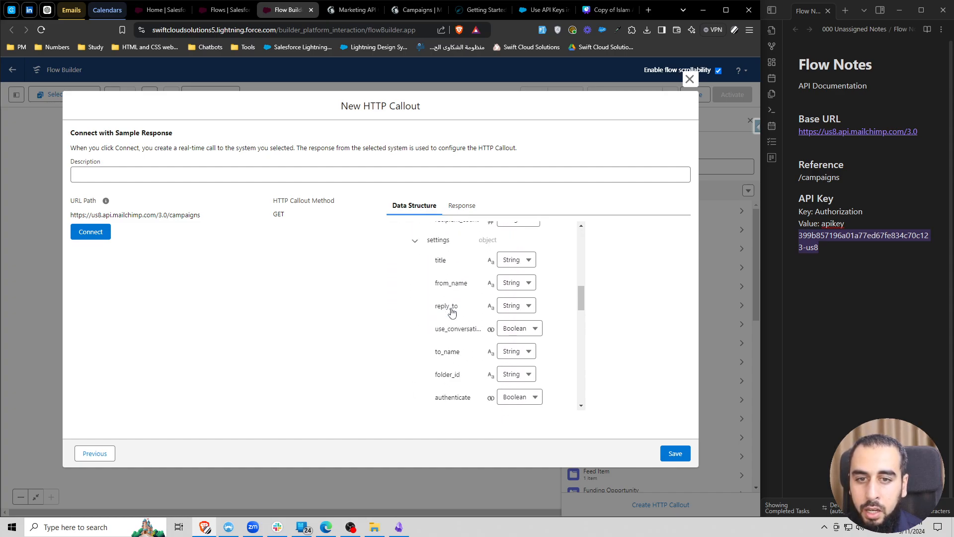
Examine the remaining campaign fields, look up title in the sample response, and check the title field's data type
scroll(451, 312, down, 8)
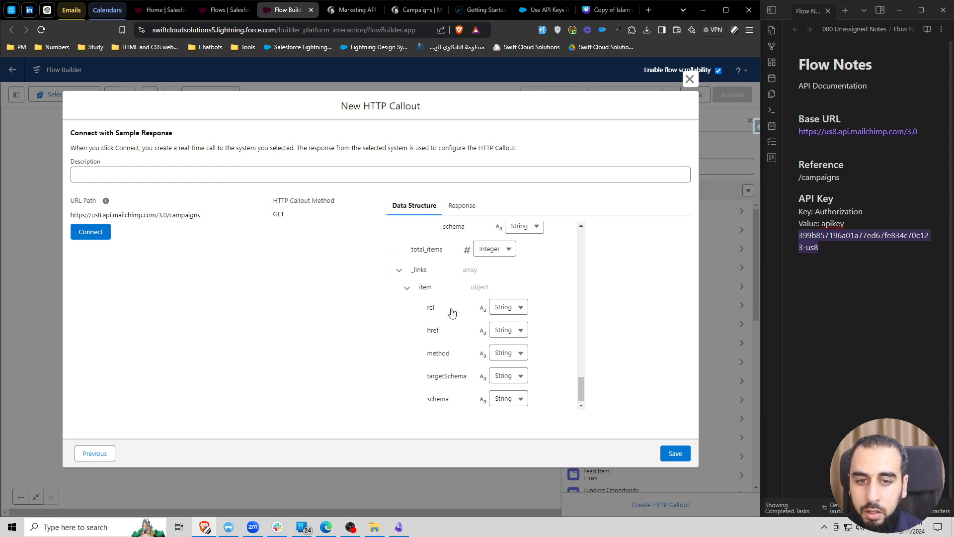
scroll(452, 312, up, 10)
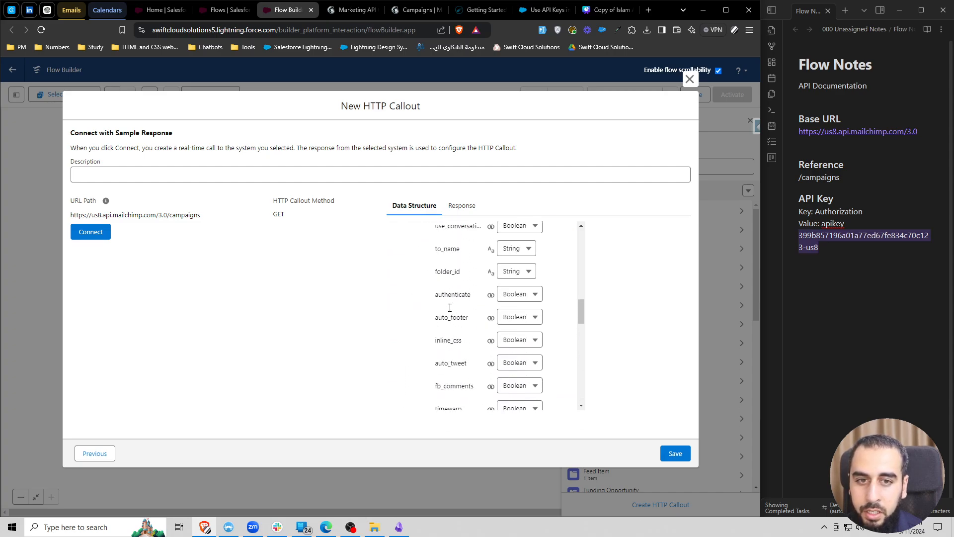
scroll(443, 302, down, 2)
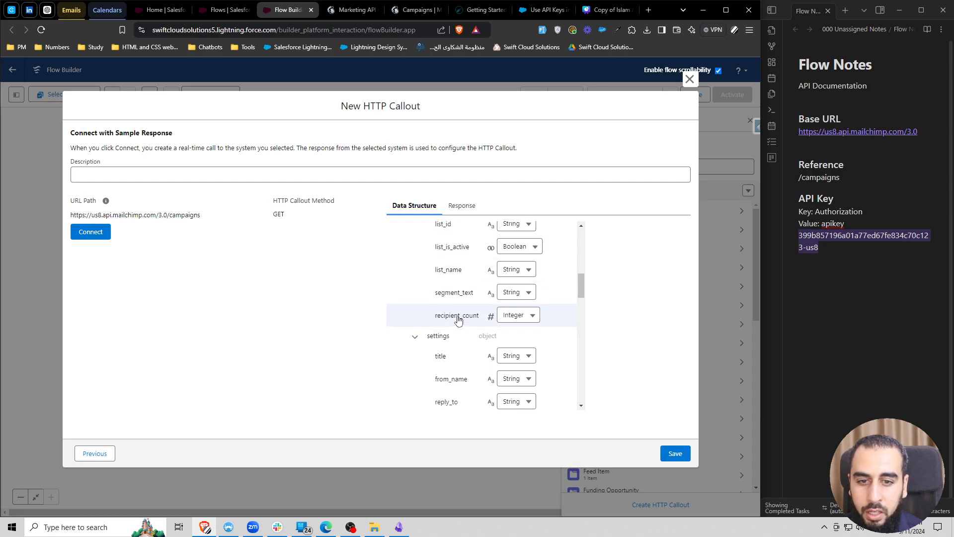
scroll(447, 305, up, 1)
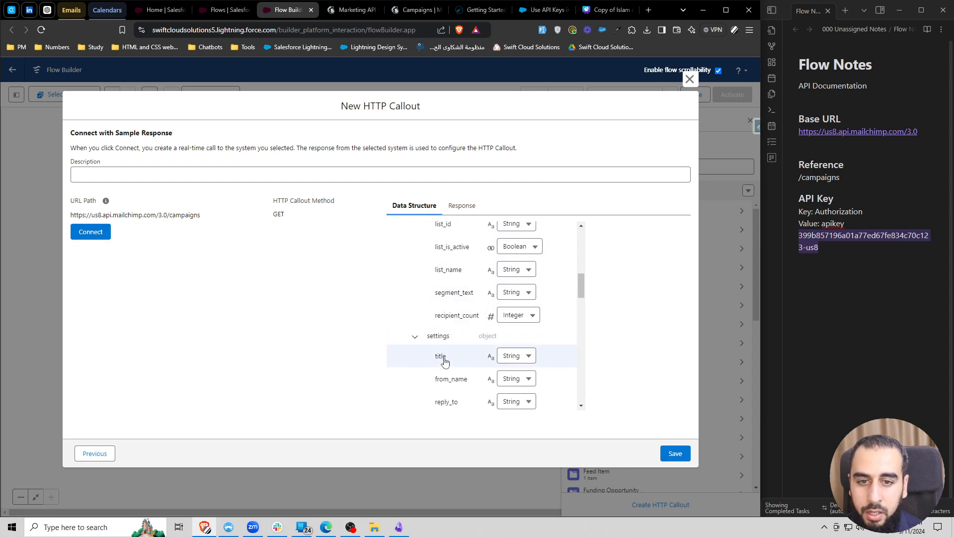
click(461, 206)
key(ctrl+f)
text(title)
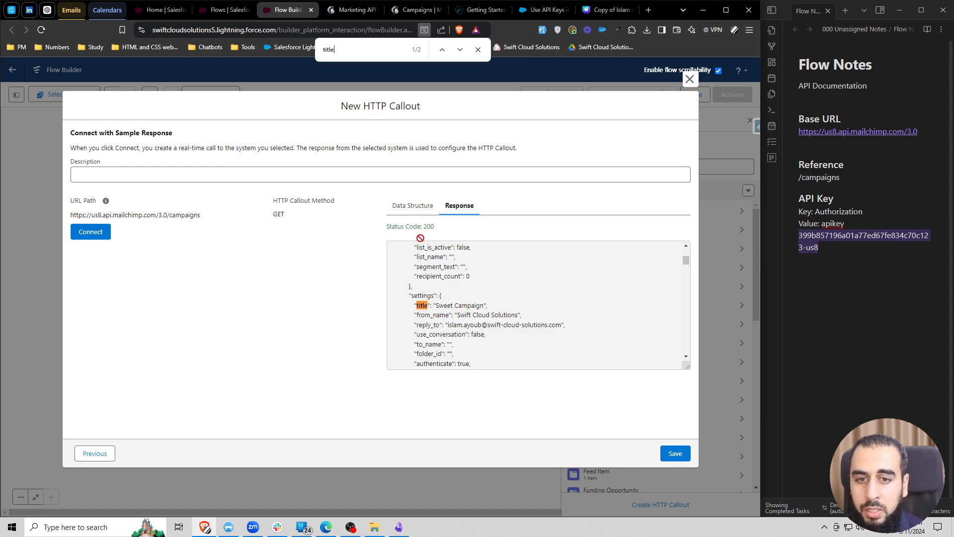
click(416, 207)
click(527, 358)
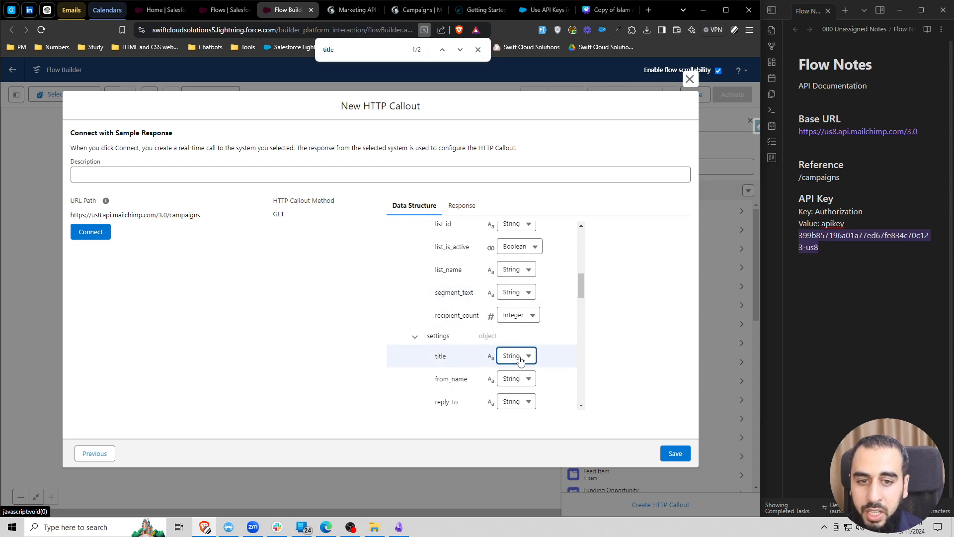
click(629, 354)
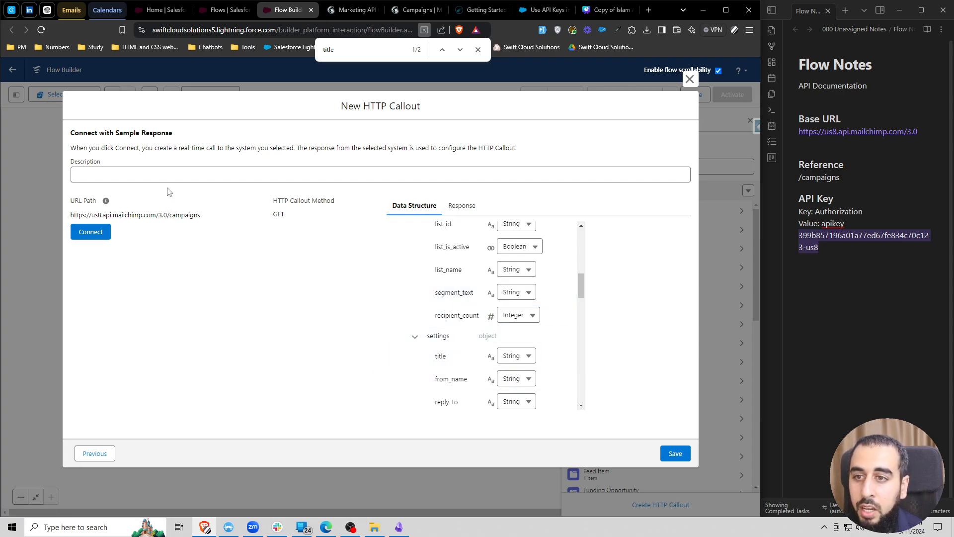
Save the HTTP callout and label its flow action Connect to Mailchimp
click(682, 455)
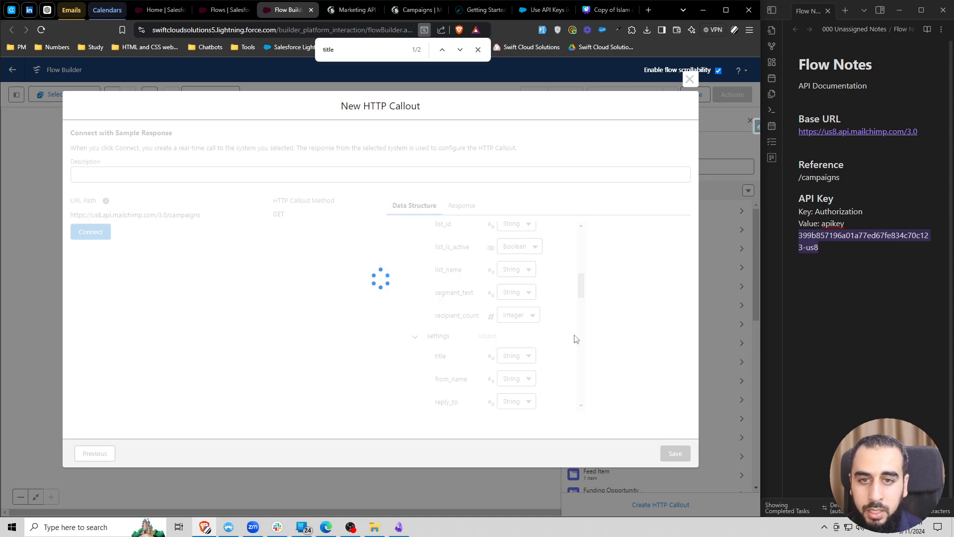
click(478, 50)
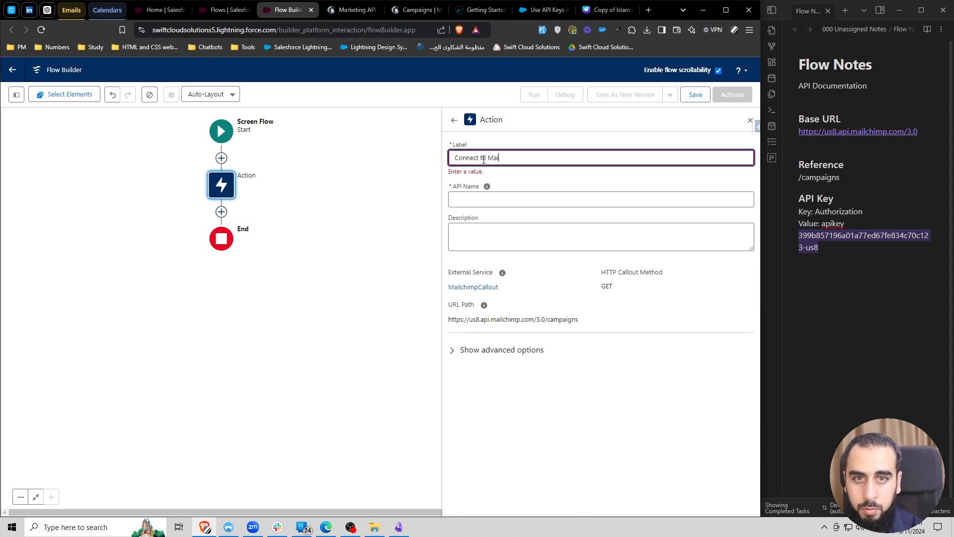
click(507, 177)
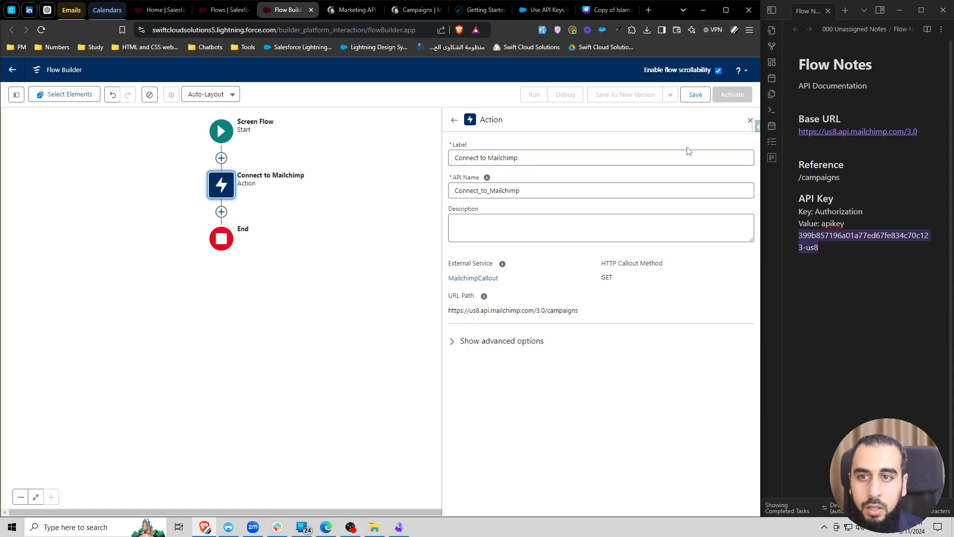
click(749, 123)
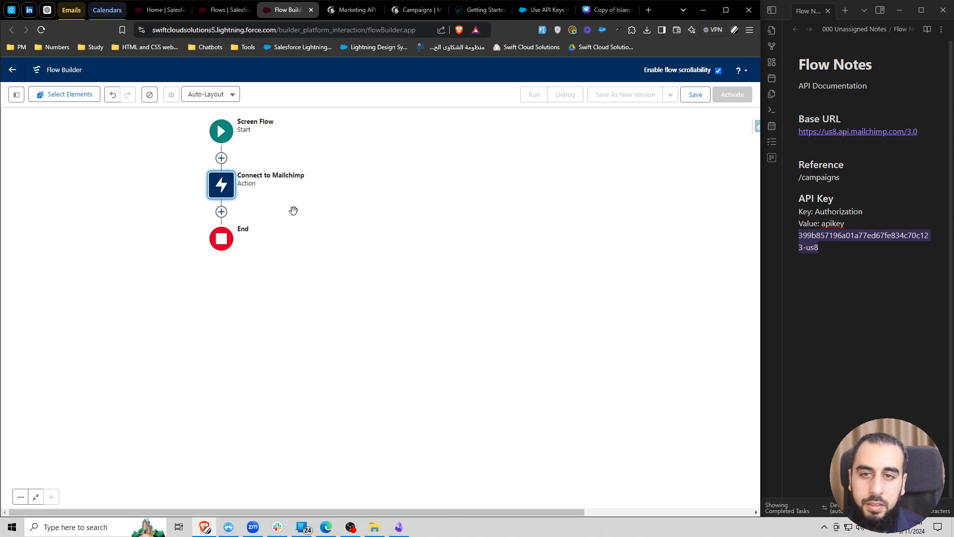
Add a Screen element after the Connect to Mailchimp action and label it Screen
drag(293, 210, 360, 223)
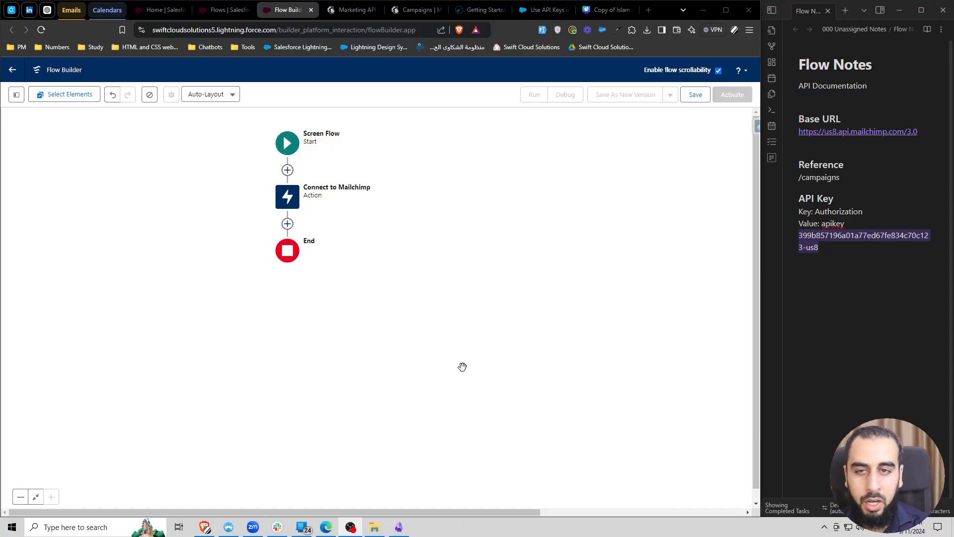
drag(276, 224, 363, 230)
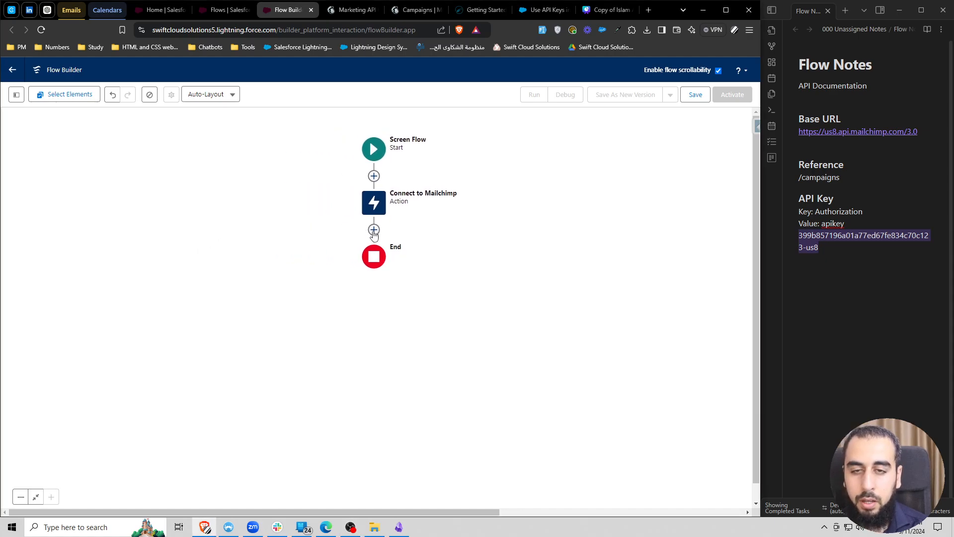
click(374, 230)
text(d)
key(BackSpace)
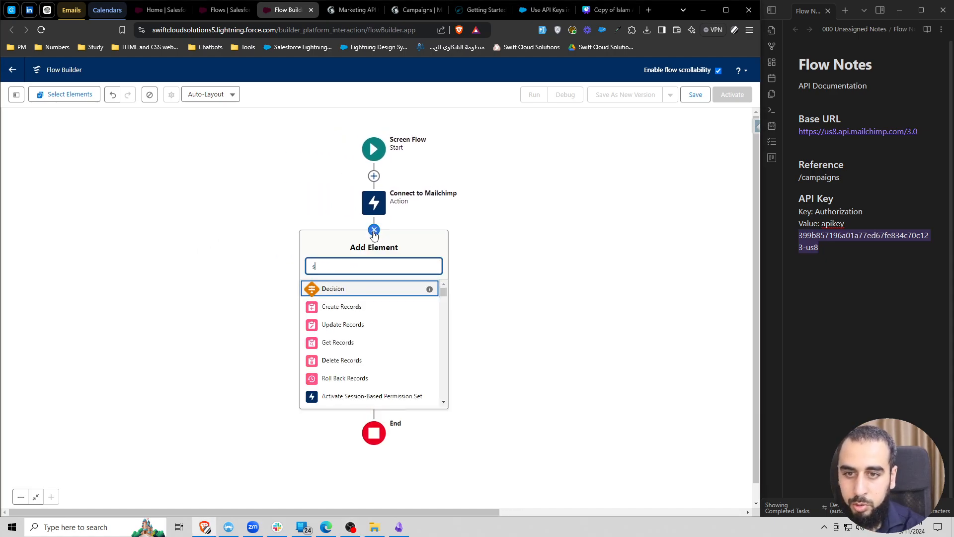
text(sc)
click(339, 290)
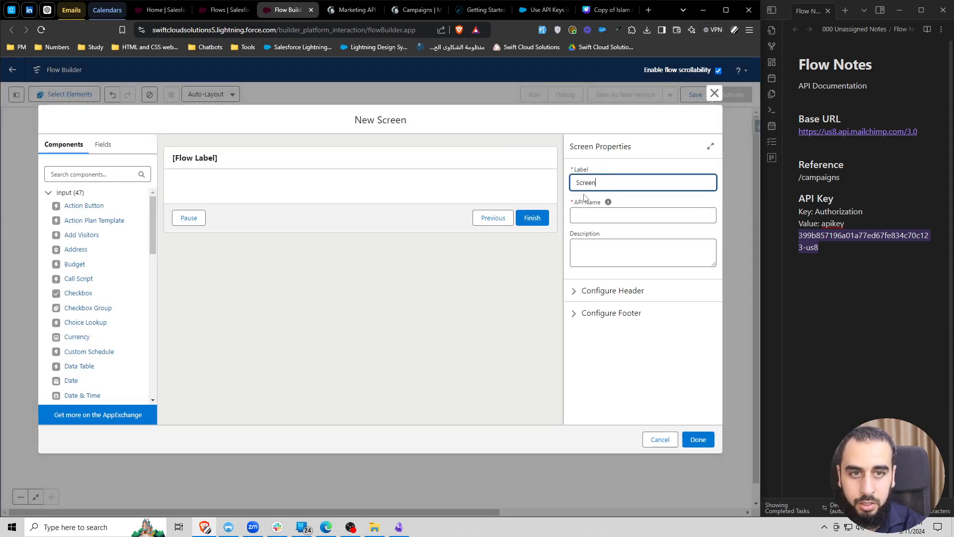
click(589, 196)
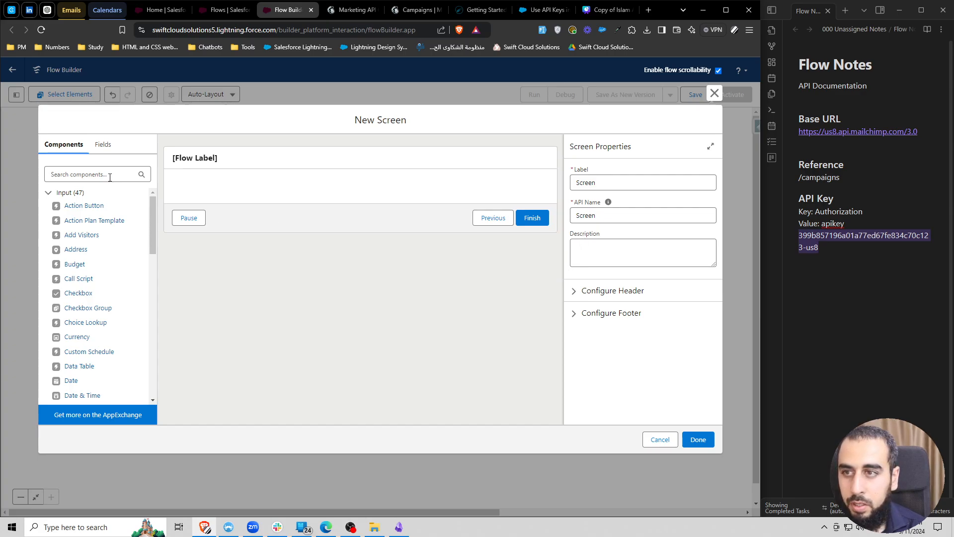
Hide the screen's Pause and Previous buttons in the footer and turn off its header
click(594, 320)
scroll(595, 328, down, 3)
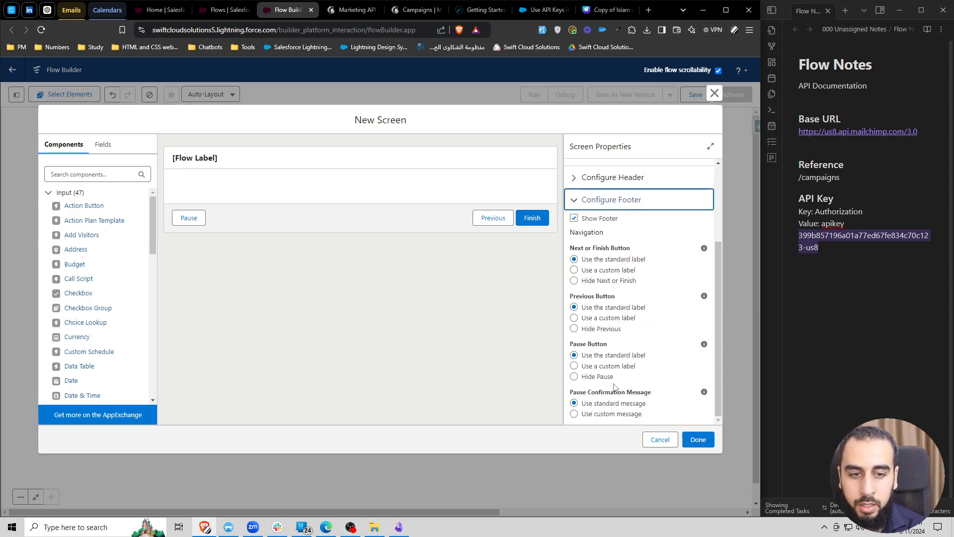
click(578, 378)
click(577, 366)
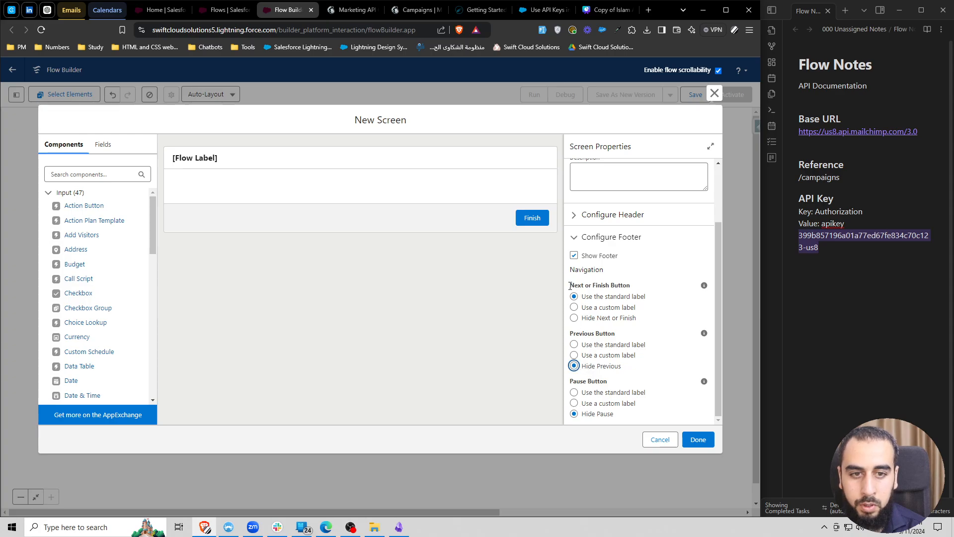
click(574, 215)
click(574, 231)
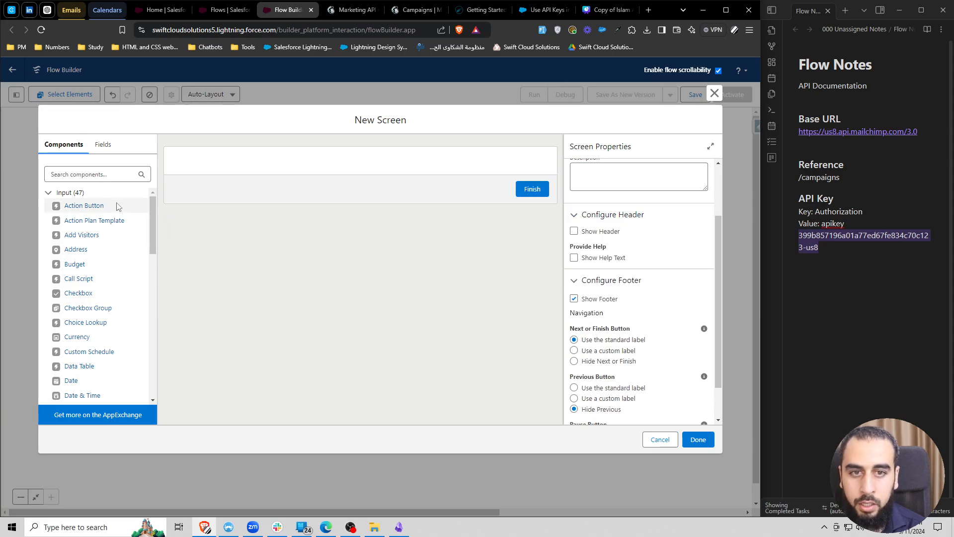
Add a Display Text component to the screen with the API name Disp
click(115, 177)
text(disp)
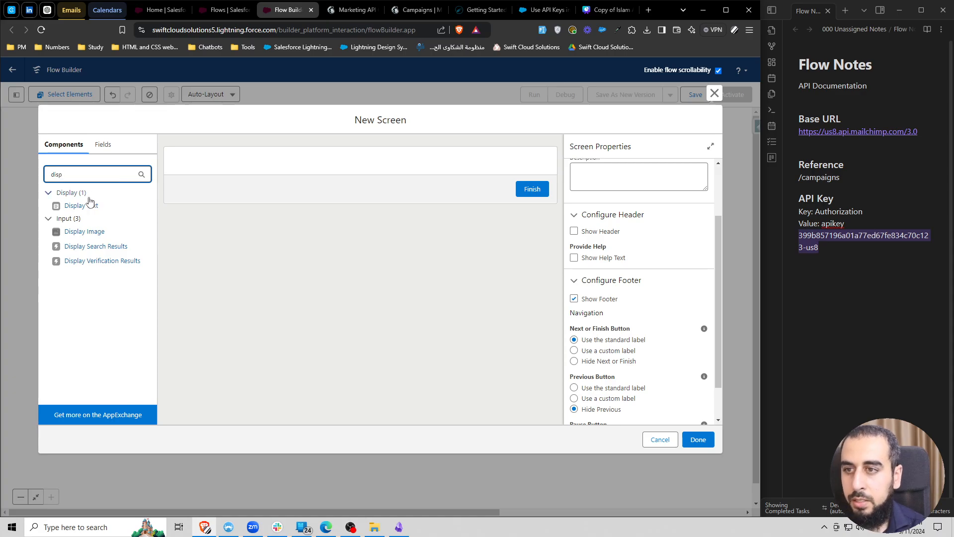
click(90, 205)
click(587, 183)
text(Disp)
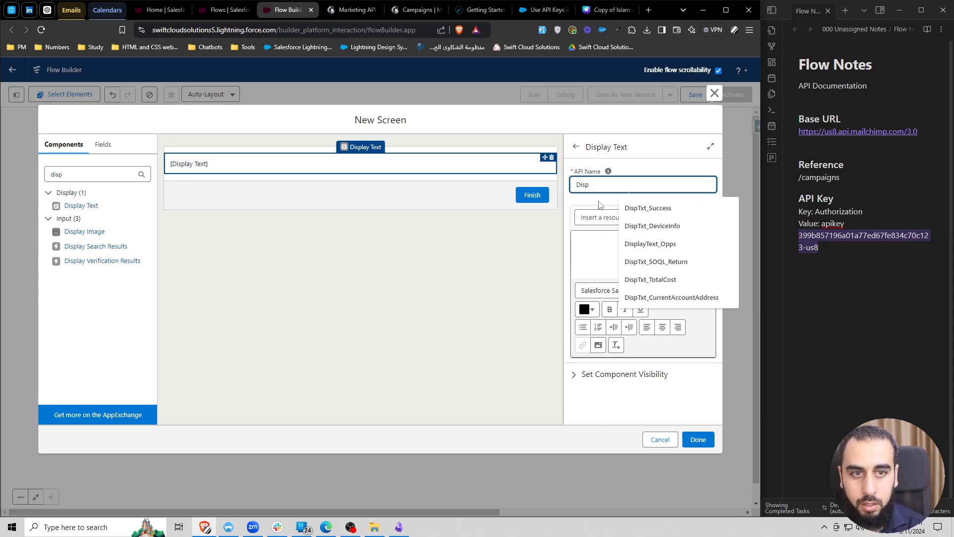
Insert the campaigns collection from the Connect to Mailchimp action's 2XX output into the display text and finish the screen
click(611, 217)
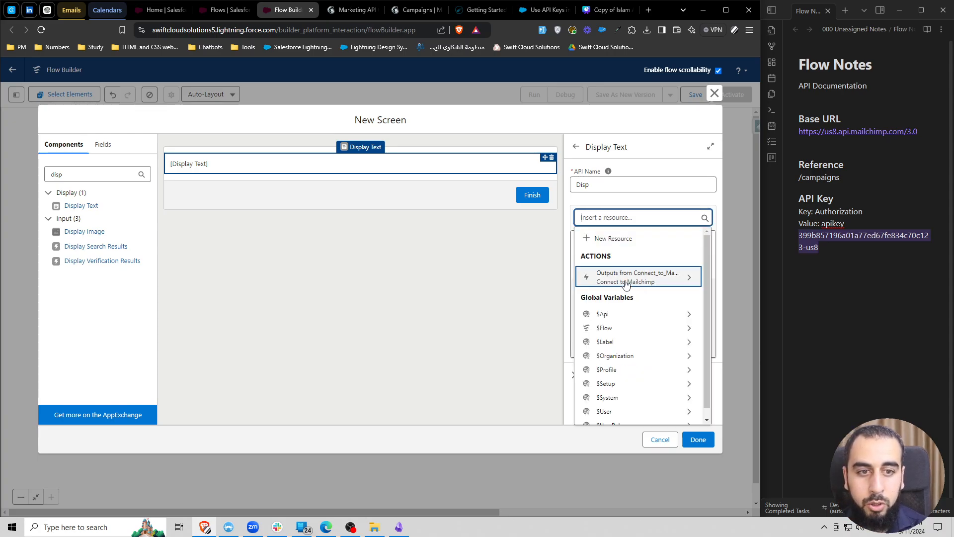
click(661, 282)
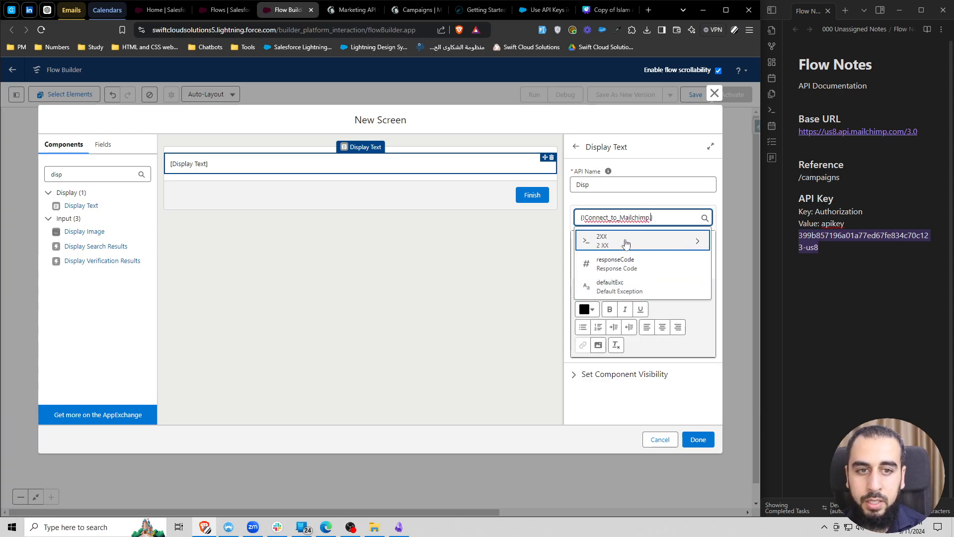
click(622, 241)
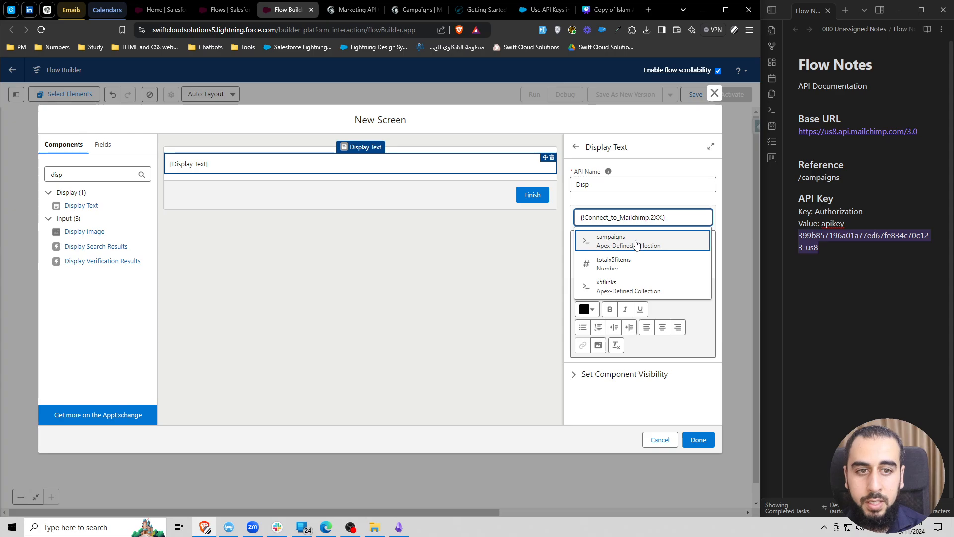
click(642, 244)
triple_click(636, 243)
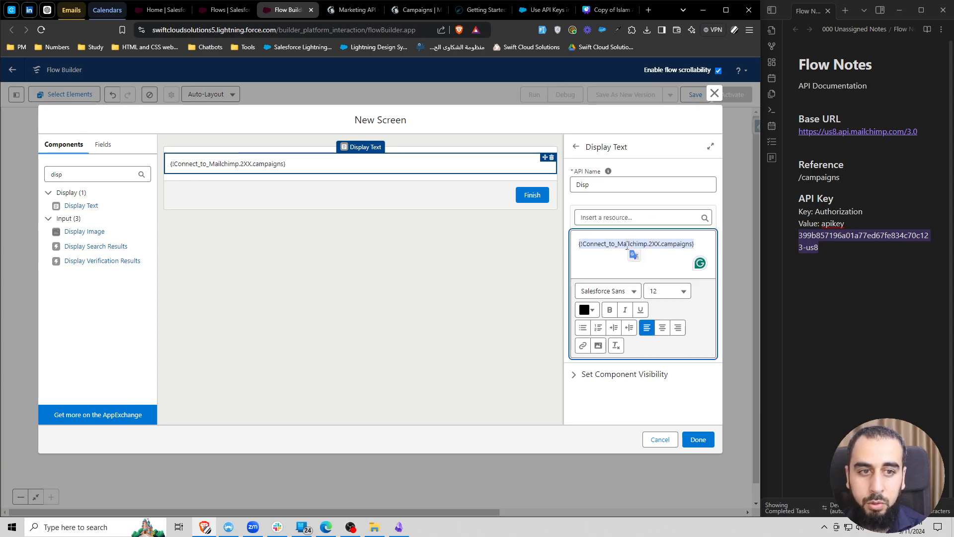
click(491, 241)
click(697, 439)
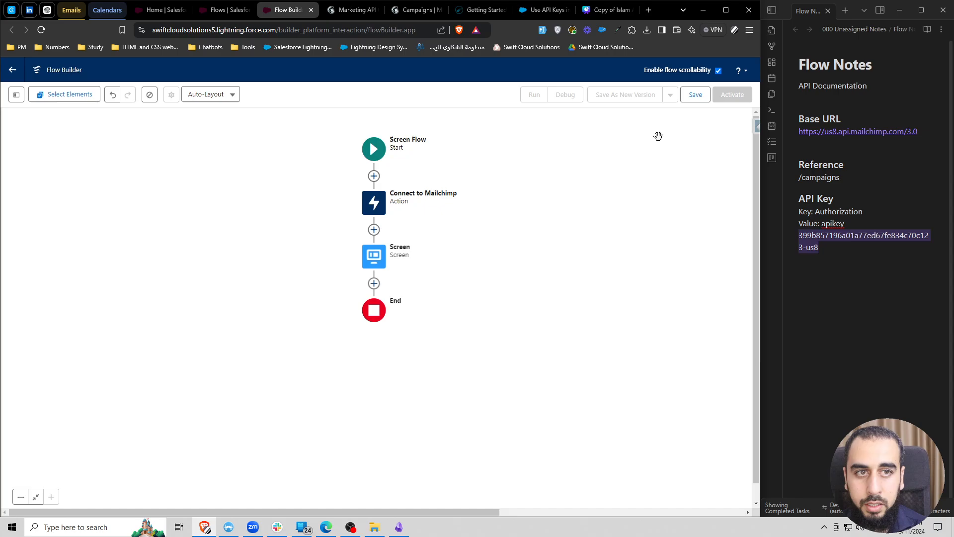
Save the flow with the label Test MC Integration
click(695, 95)
click(238, 251)
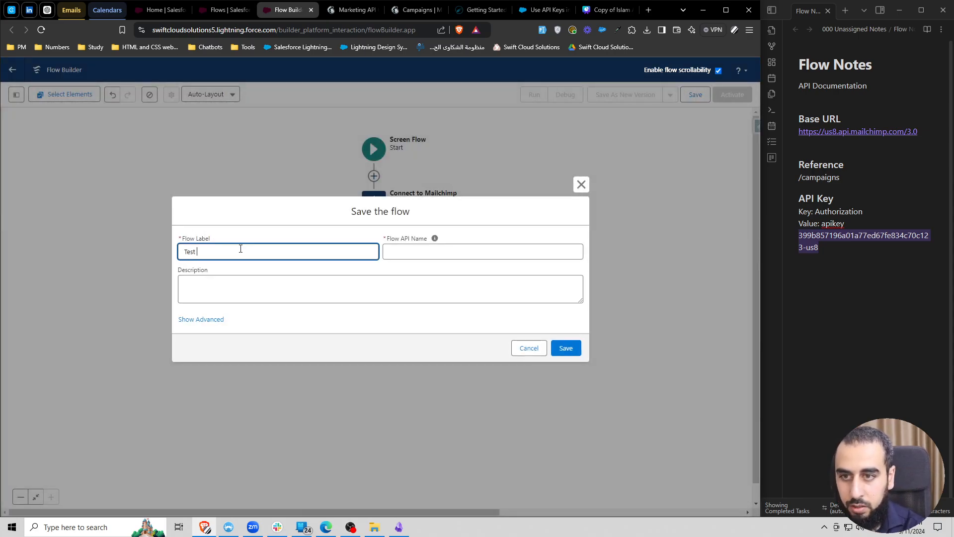
text(Test MC Integration)
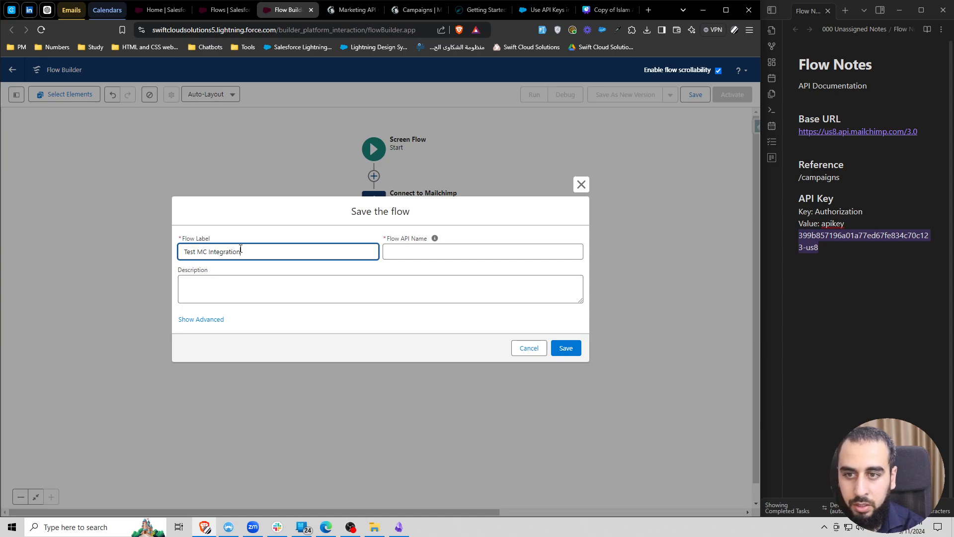
key(Tab)
click(566, 348)
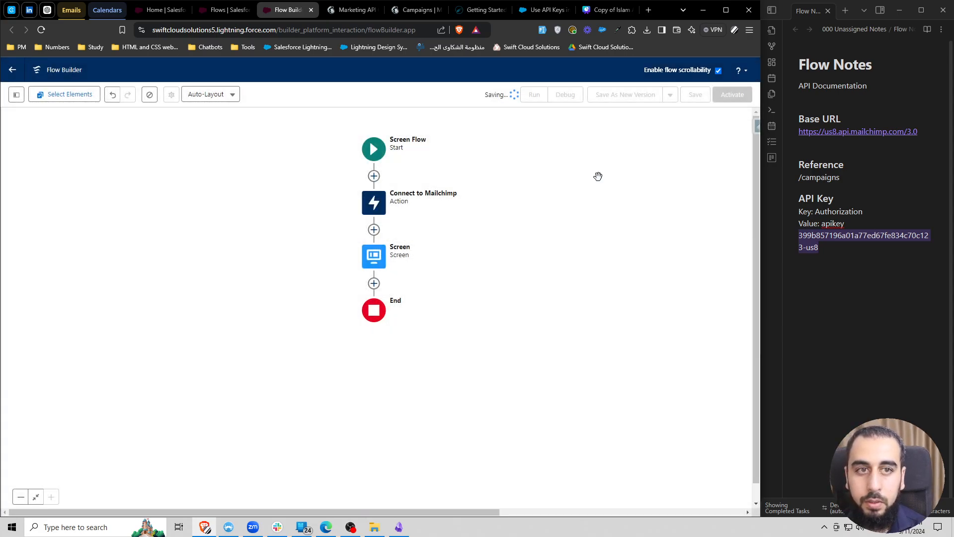
Run the flow in debug mode with the default options and select the entire campaigns JSON shown on its screen
click(563, 96)
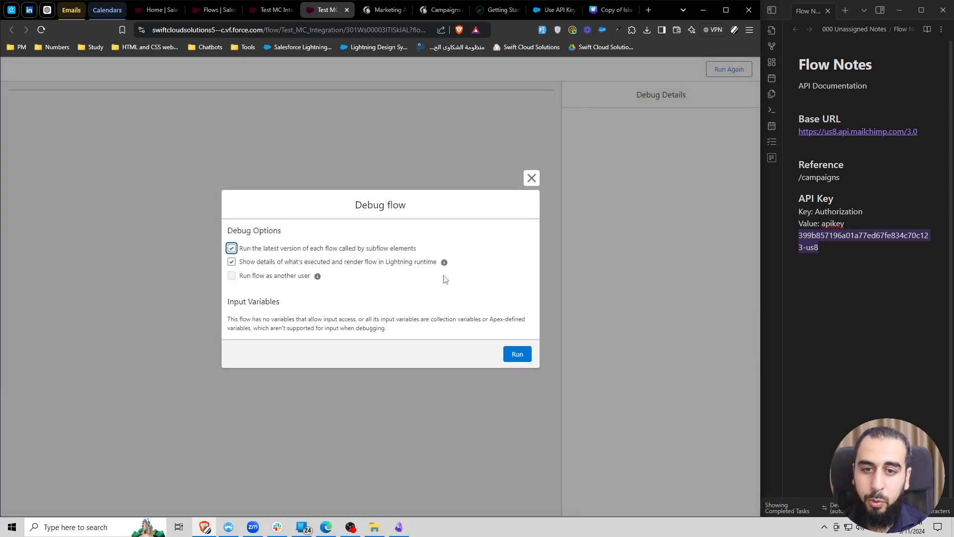
click(526, 355)
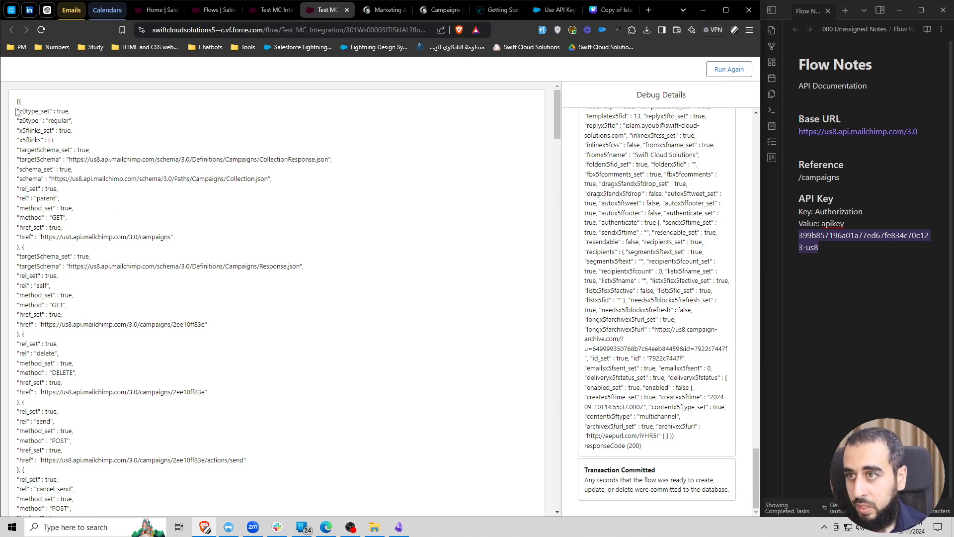
key(ctrl+a)
click(165, 158)
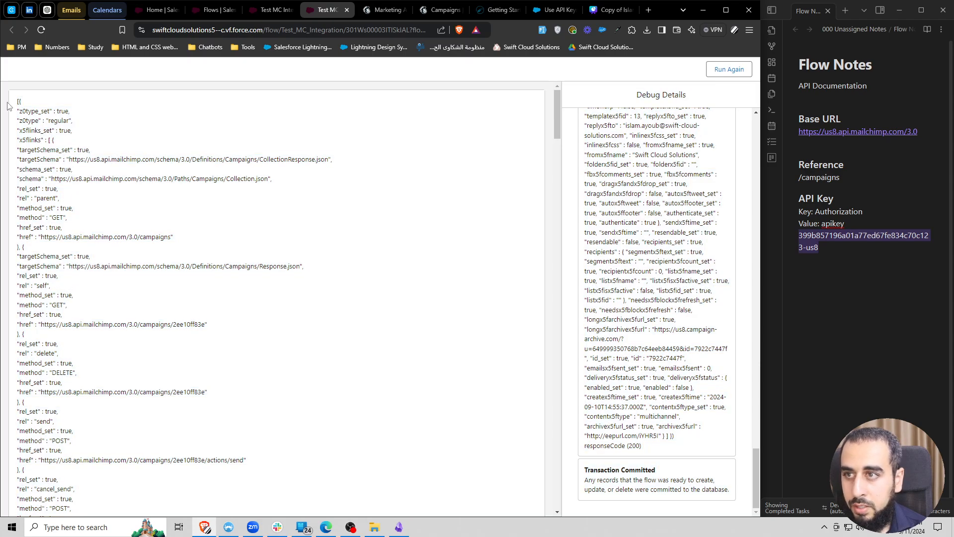
scroll(18, 108, down, 20)
scroll(19, 108, down, 15)
drag(18, 108, 59, 467)
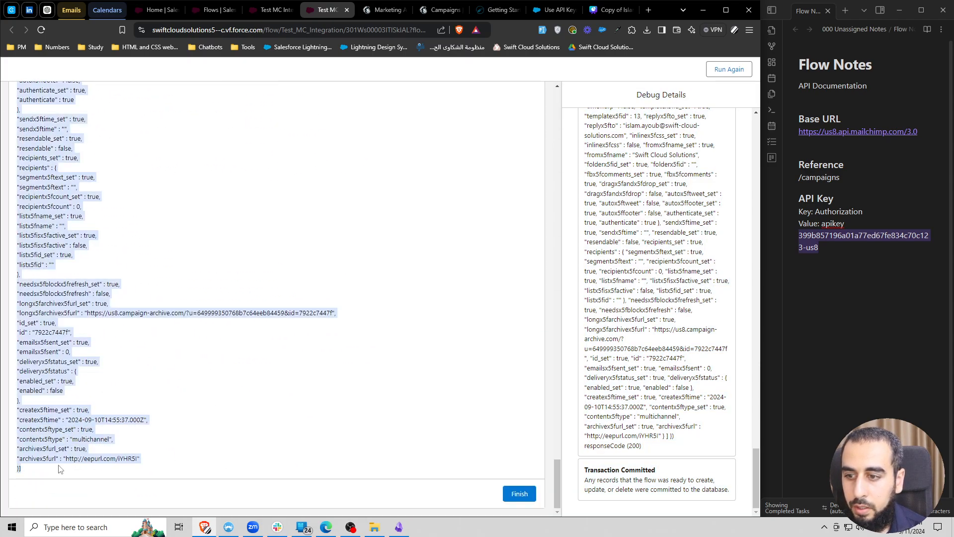
Open the JSON Formatter & Validator site in a new browser tab
click(649, 10)
text(json)
key(BackSpace)
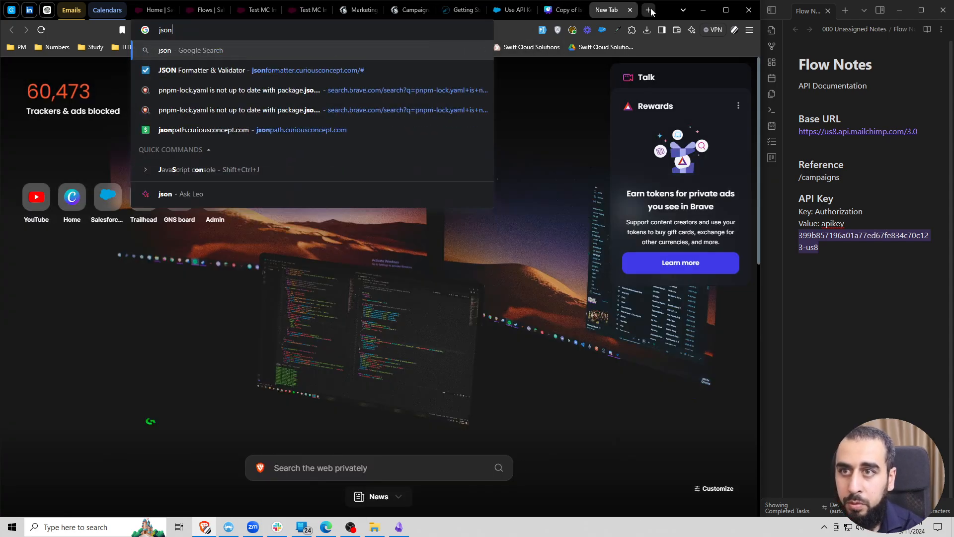
key(Down)
key(Return)
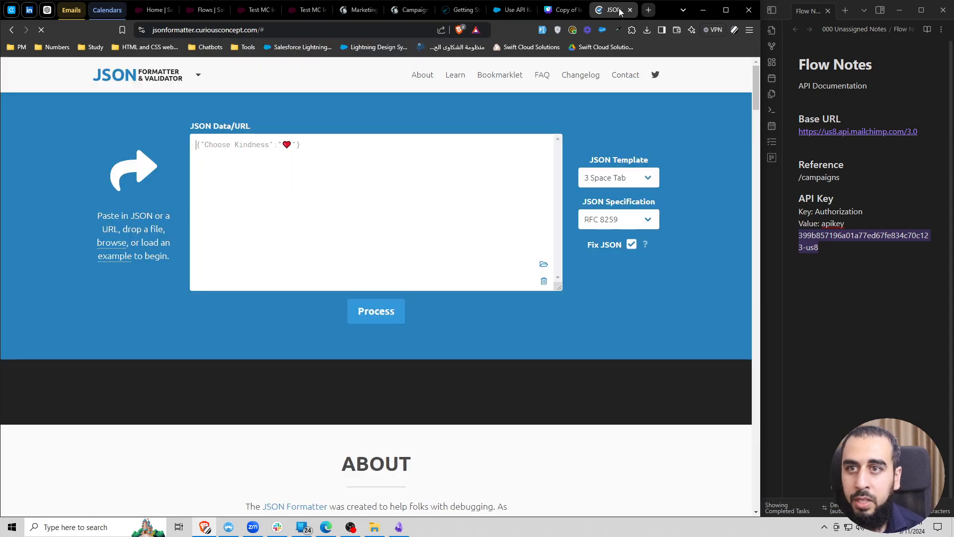
Paste the copied campaigns JSON into the JSON data field and process it into formatted JSON
click(338, 158)
key(ctrl+v)
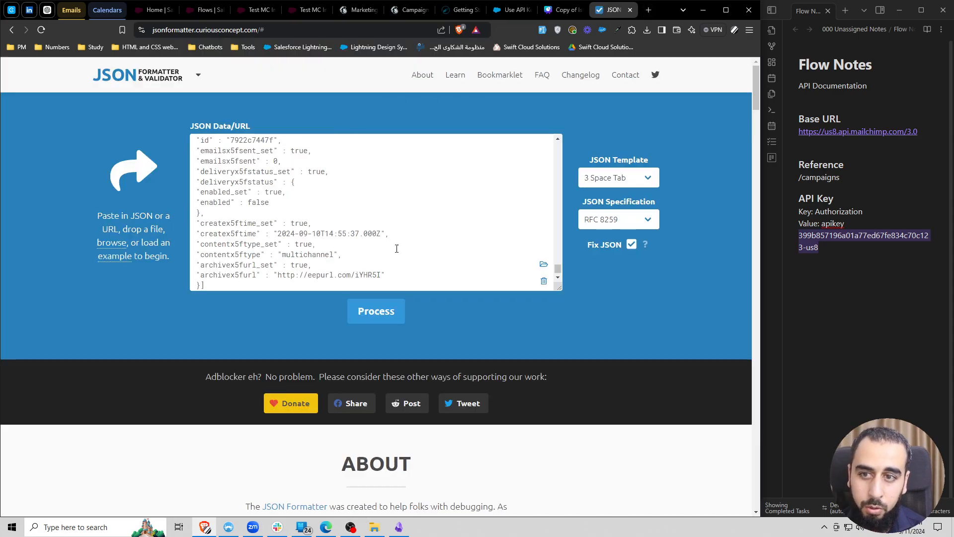
click(382, 316)
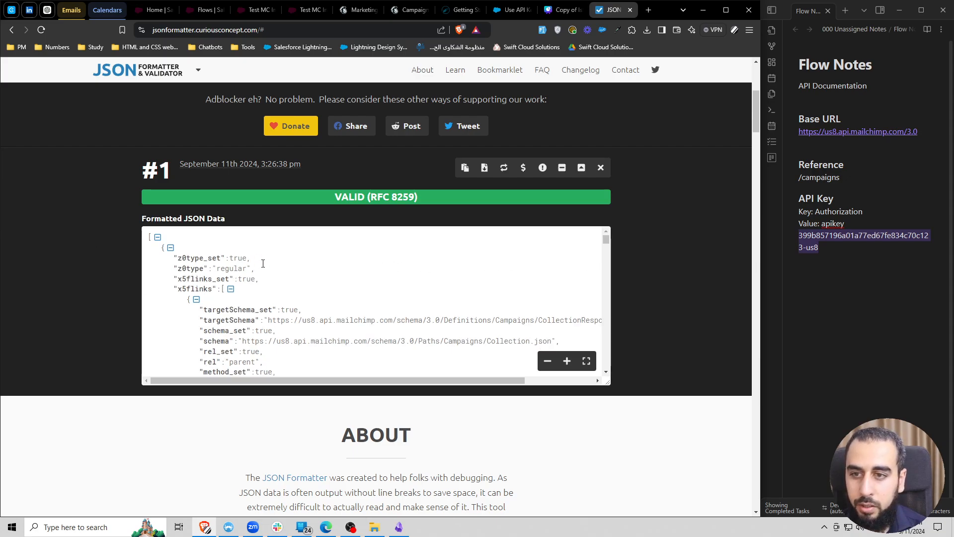
Examine the formatted JSON, including each campaign's links, tracking, status, settings, recipients and ID fields
scroll(274, 266, down, 1)
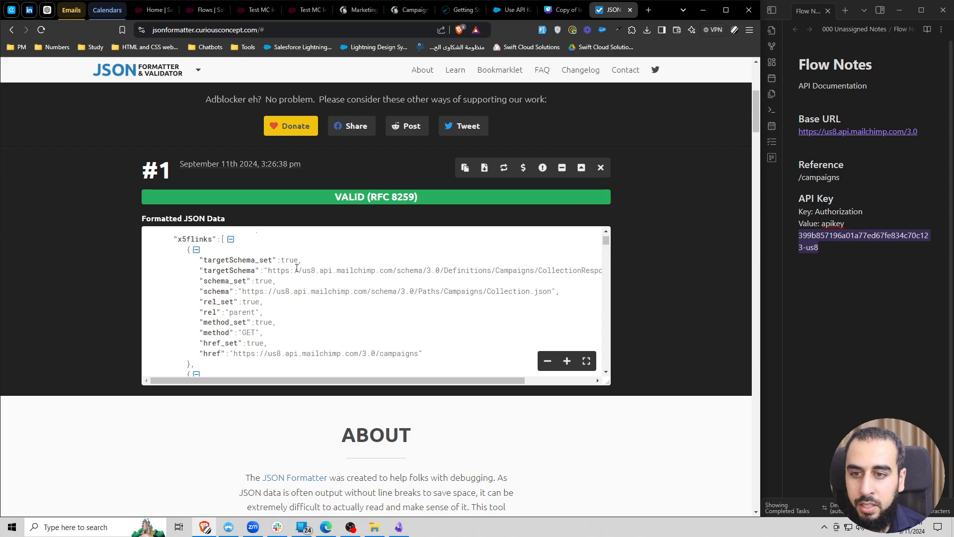
scroll(297, 268, down, 10)
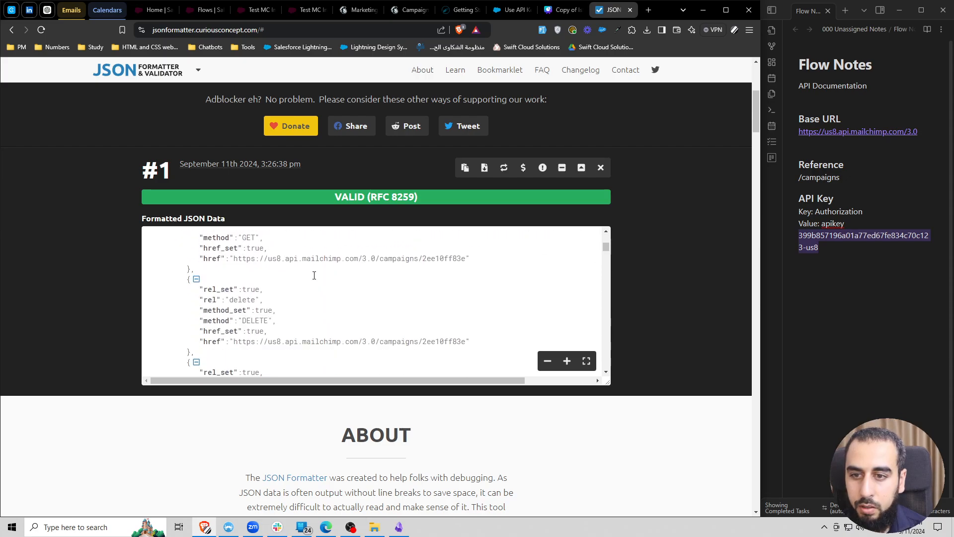
scroll(315, 279, down, 5)
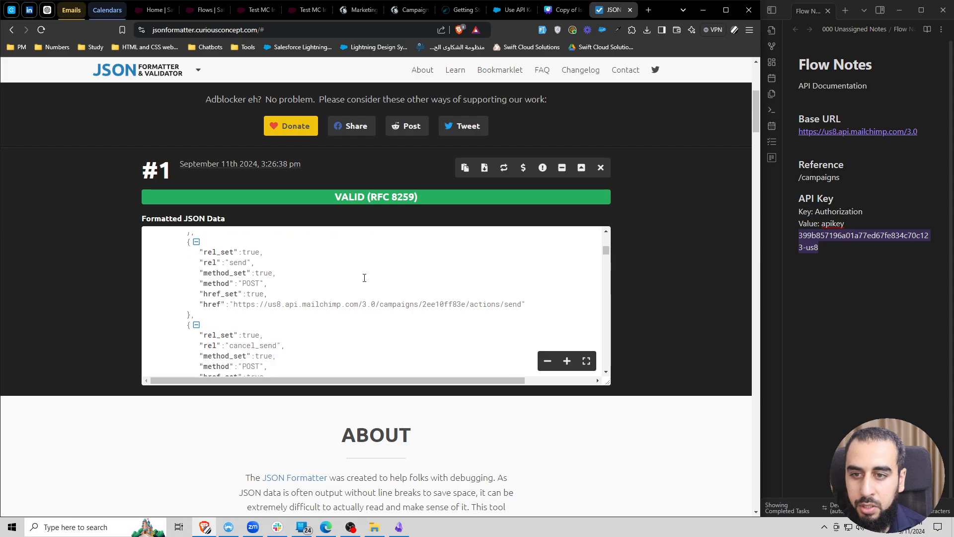
scroll(364, 278, down, 8)
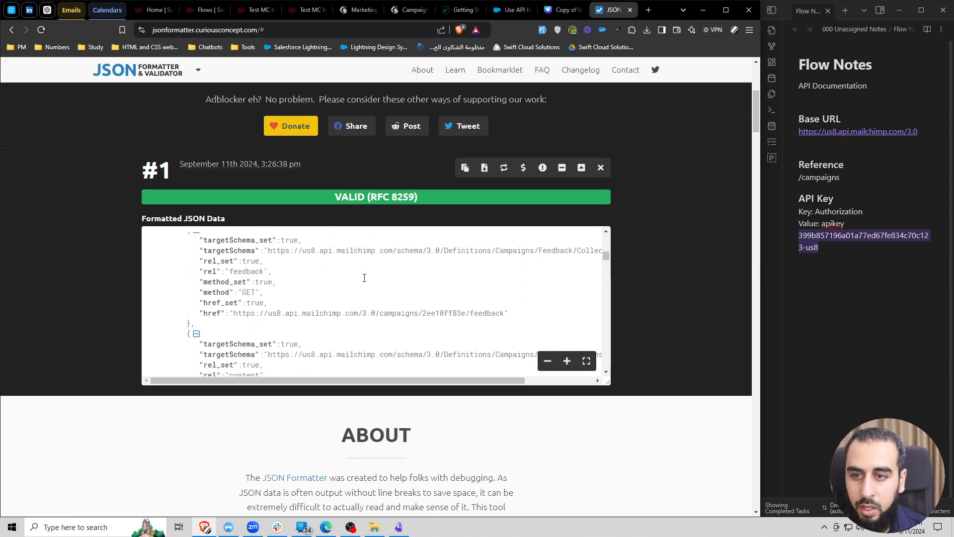
scroll(365, 278, down, 8)
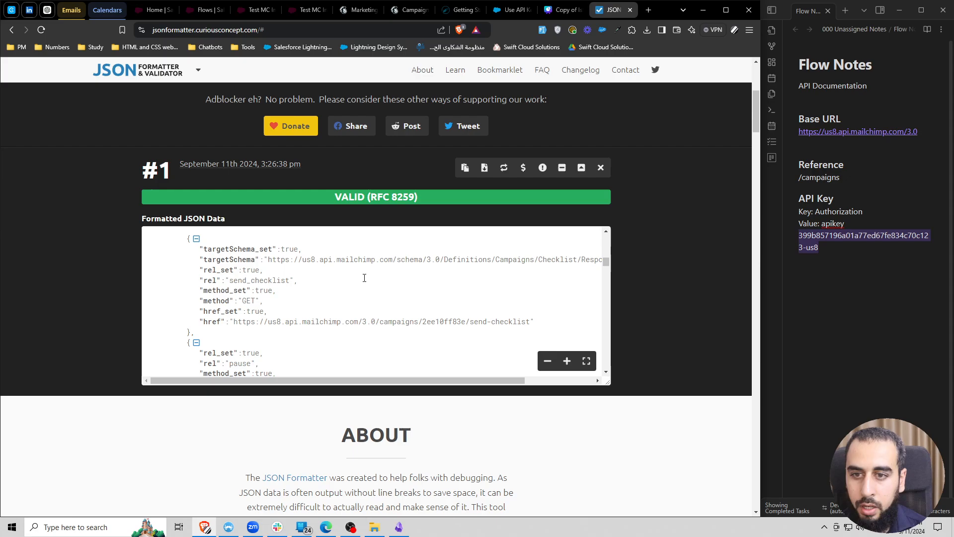
scroll(365, 278, down, 6)
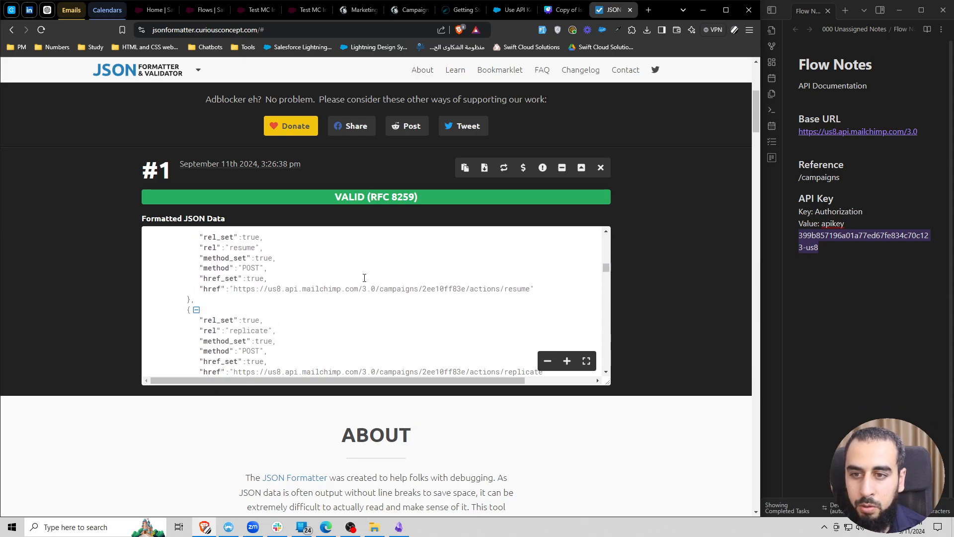
scroll(365, 278, down, 6)
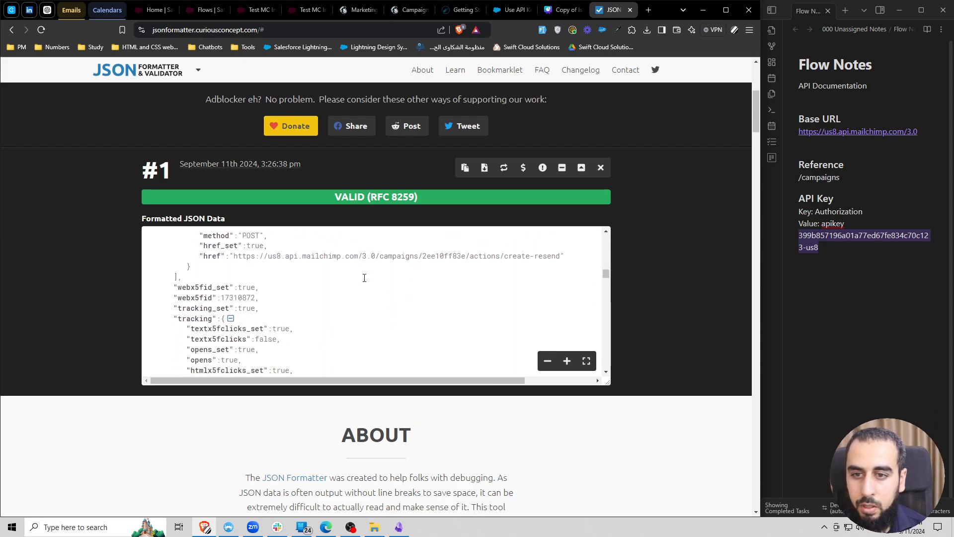
scroll(365, 278, down, 1)
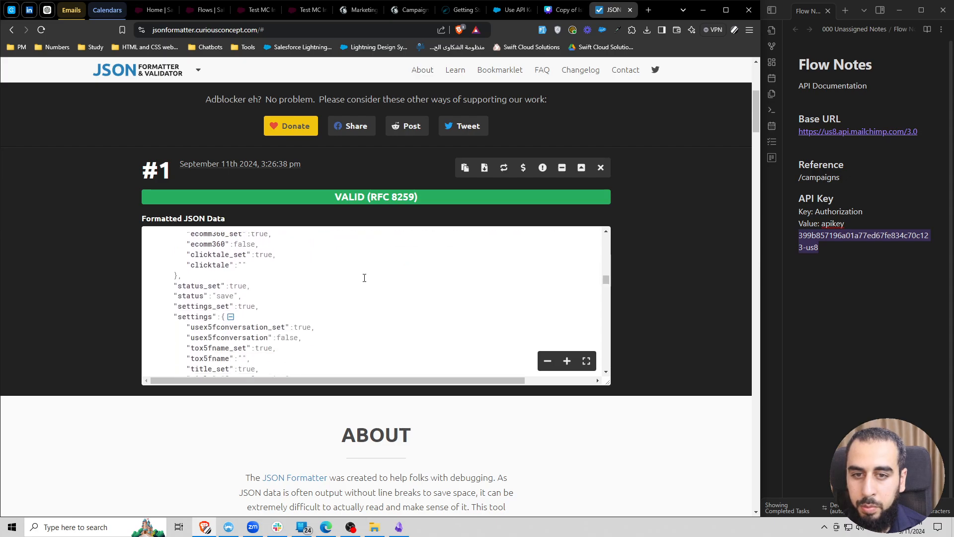
scroll(365, 278, down, 1)
scroll(364, 278, down, 2)
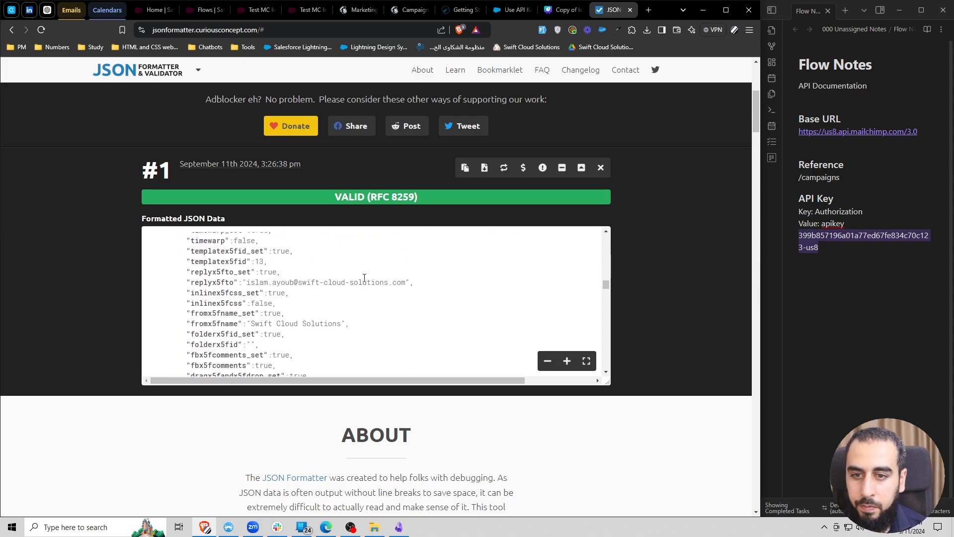
scroll(364, 278, down, 2)
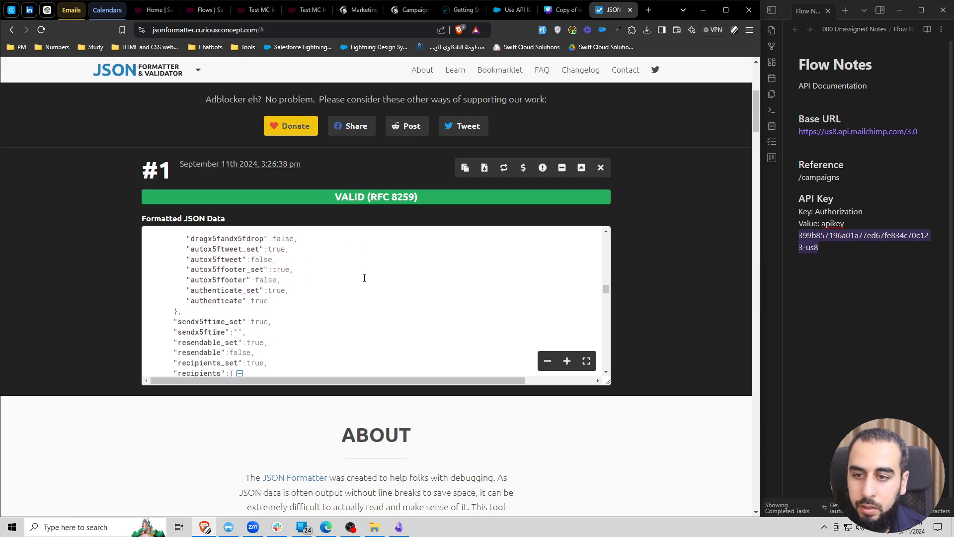
scroll(365, 277, down, 4)
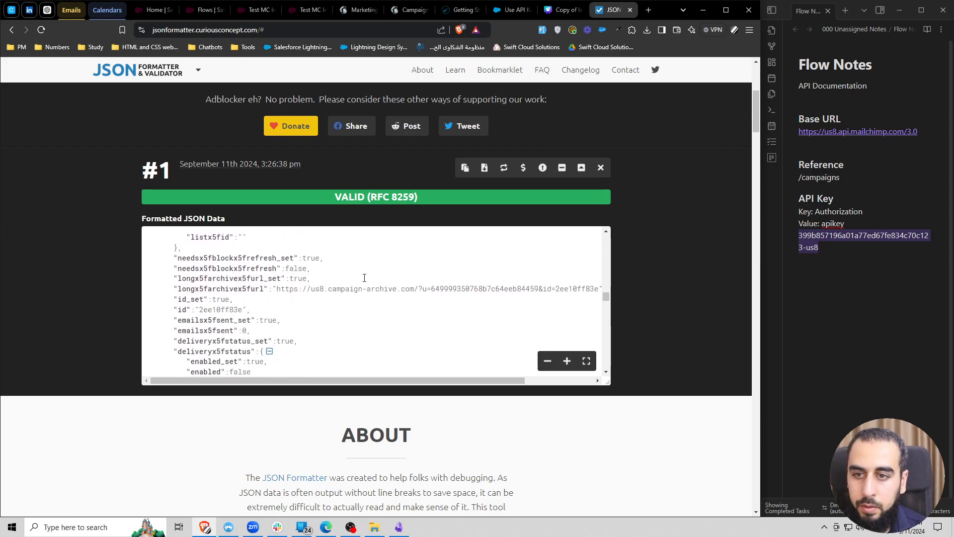
scroll(365, 278, down, 4)
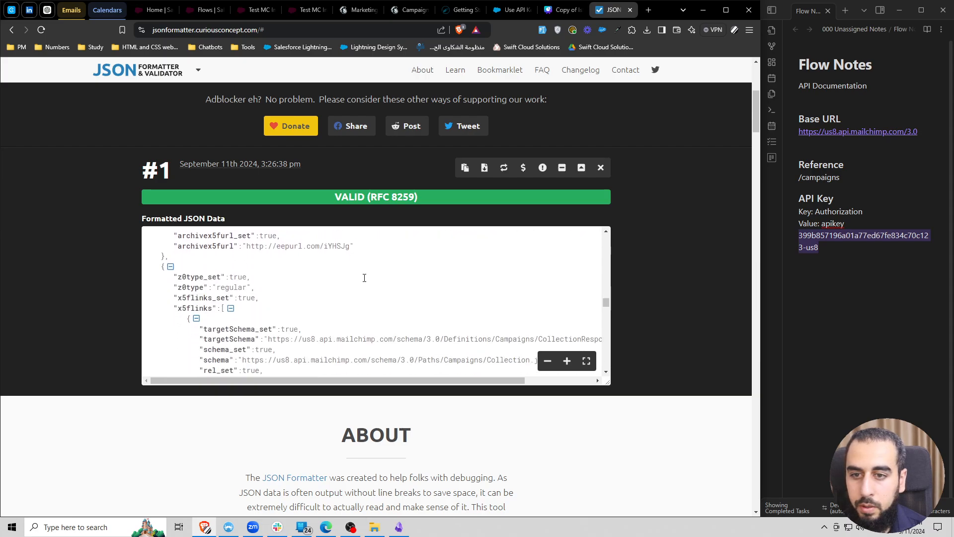
scroll(364, 278, up, 2)
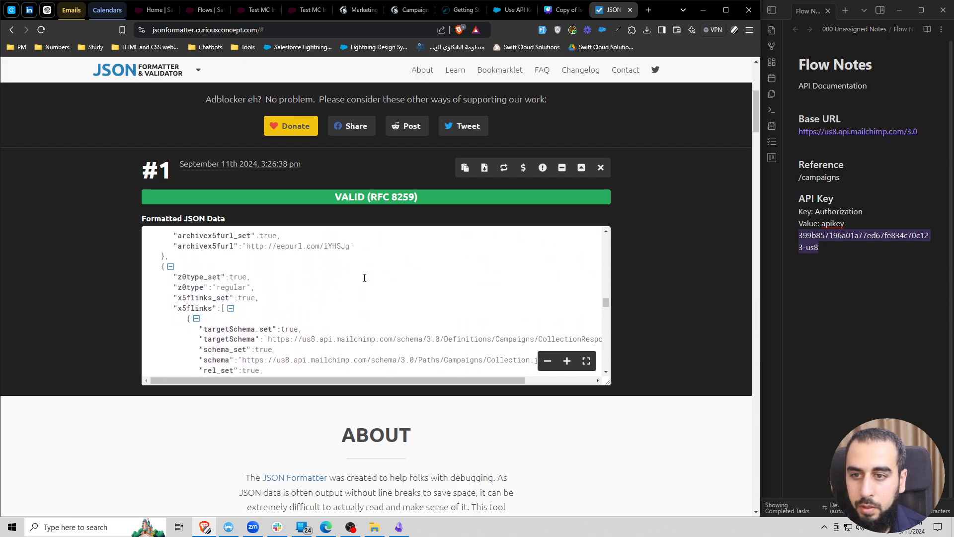
scroll(364, 278, down, 5)
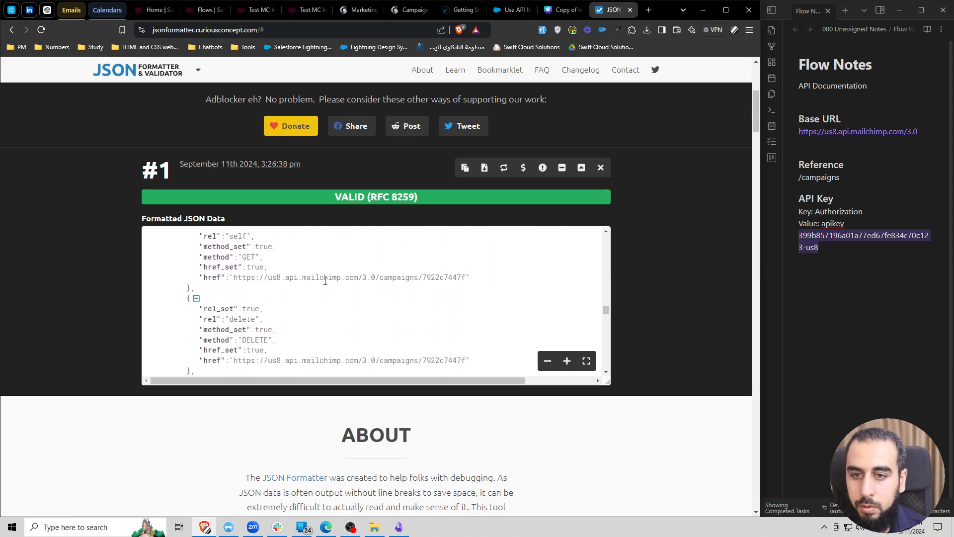
scroll(325, 281, down, 3)
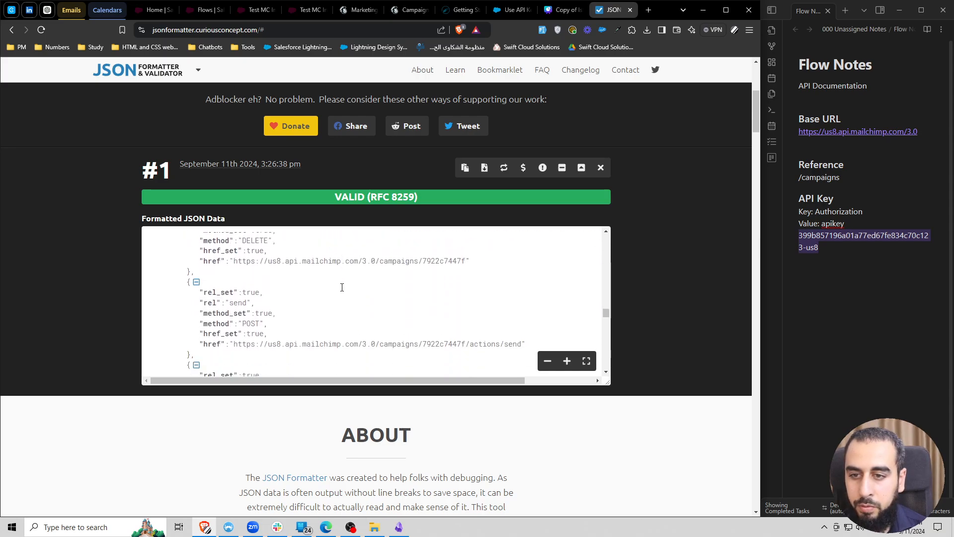
scroll(342, 287, down, 2)
scroll(341, 286, down, 3)
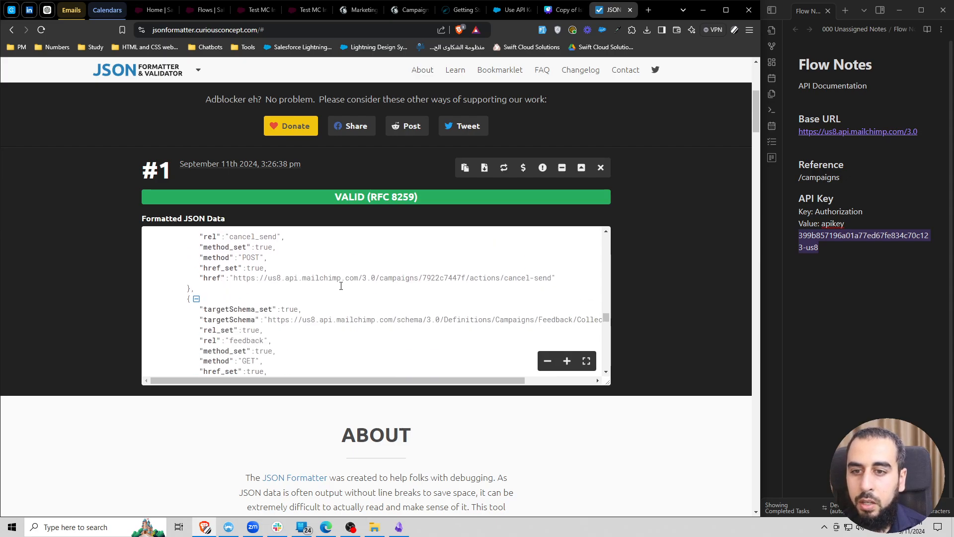
scroll(341, 285, down, 5)
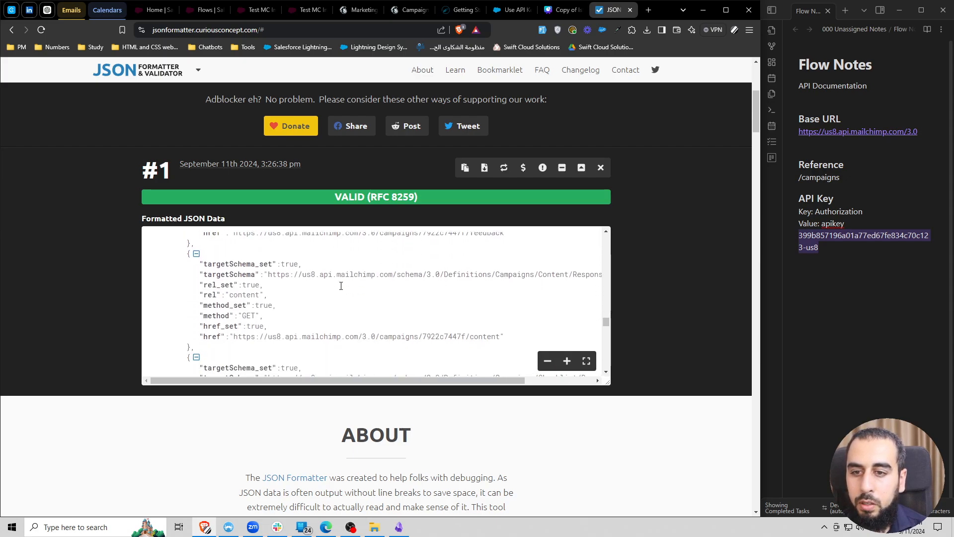
scroll(341, 286, down, 6)
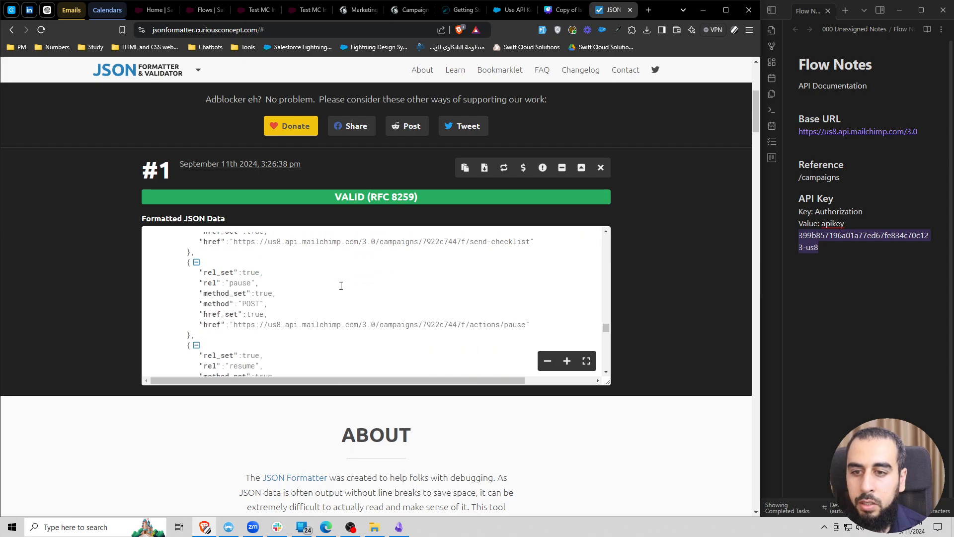
scroll(341, 285, down, 3)
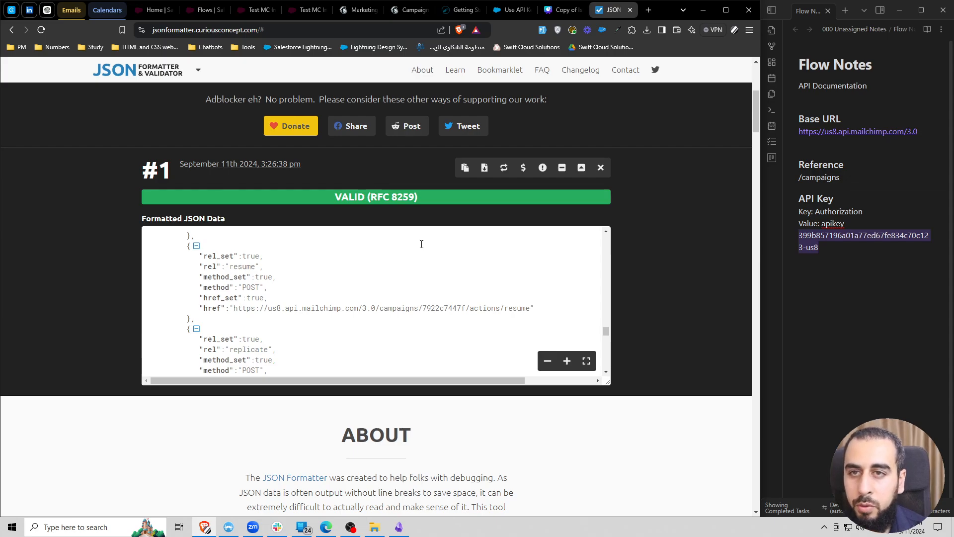
Close the browser tab with the flow's debug run and return to the Test MC Integration flow in Flow Builder
click(304, 11)
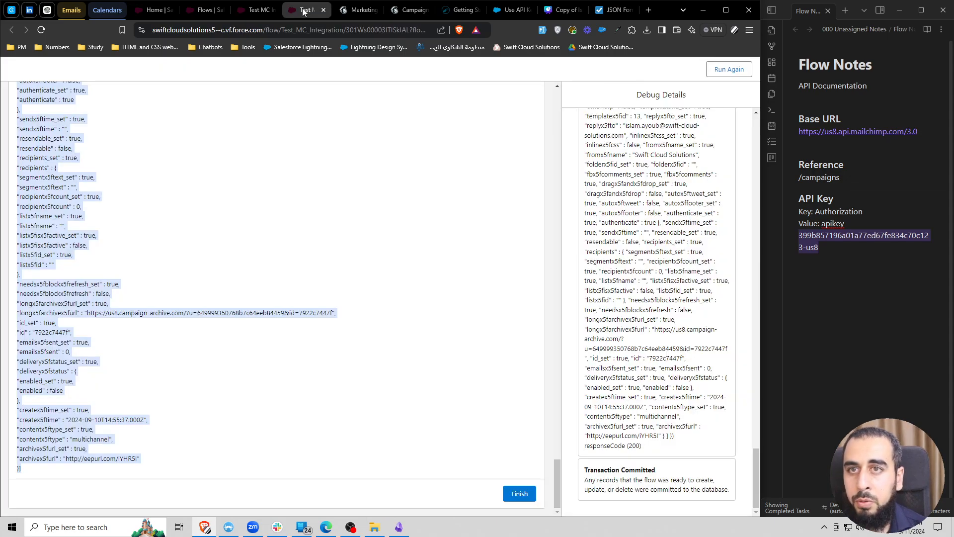
click(323, 10)
click(256, 10)
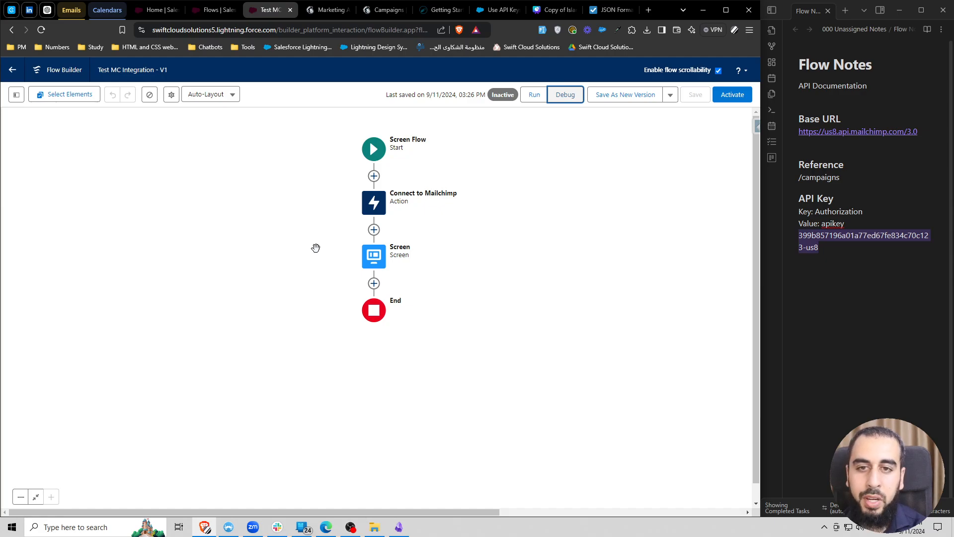
Start a new Variable resource in the flow with the API name RecColVar_Campaigns
click(17, 95)
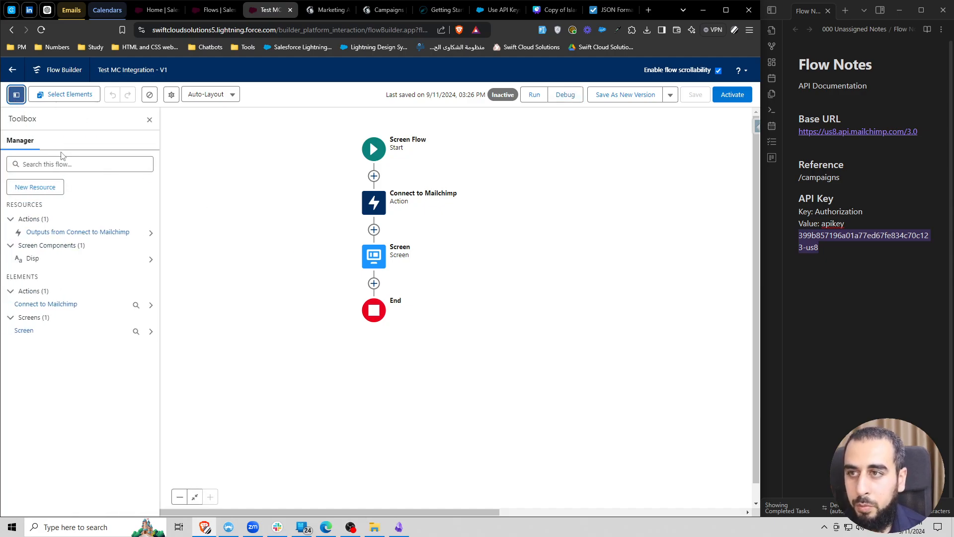
click(57, 185)
click(313, 248)
click(214, 262)
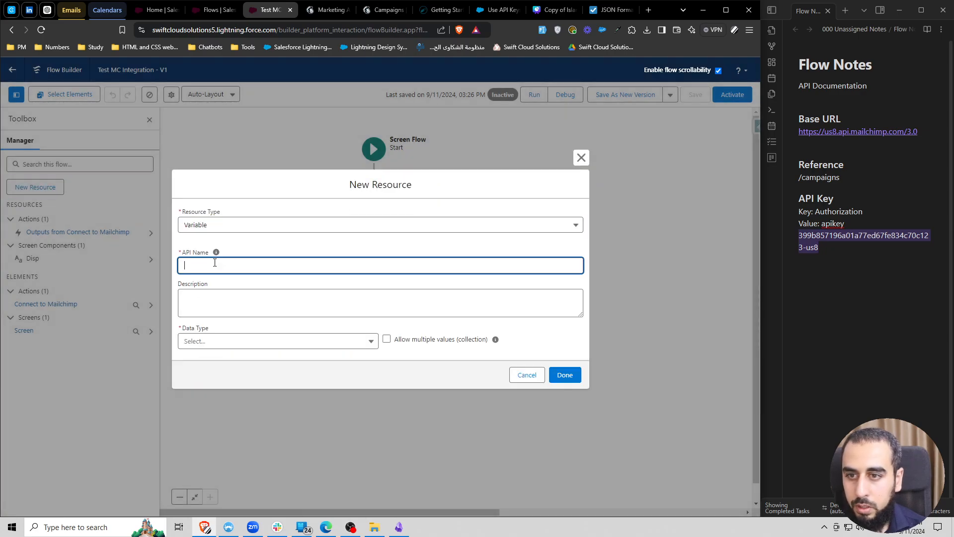
text(r)
key(BackSpace)
text(Res)
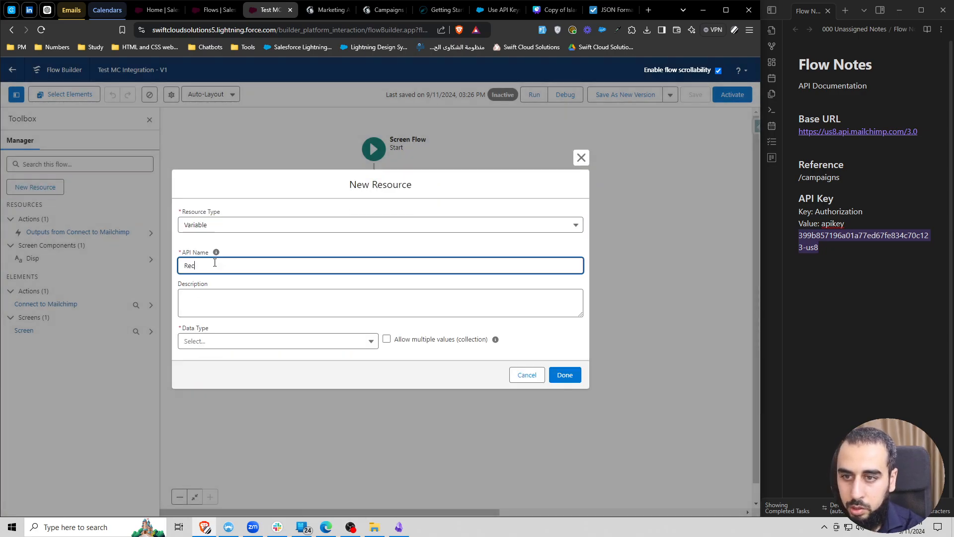
key(BackSpace)
text(cColVar_Campaigns)
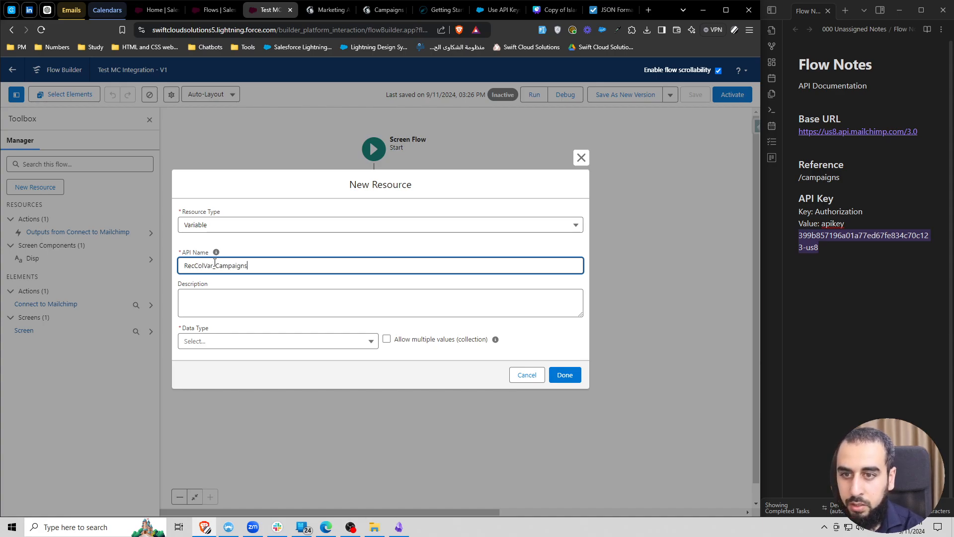
key(ctrl+a)
click(258, 246)
Make the variable a Record collection of the Campaign object, allowing multiple values, and finish creating it
click(245, 343)
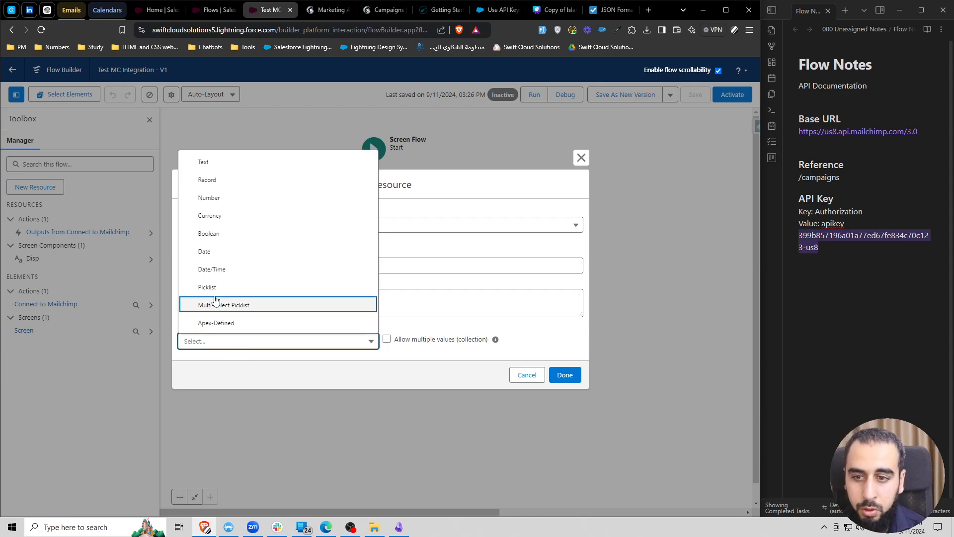
click(220, 178)
click(237, 341)
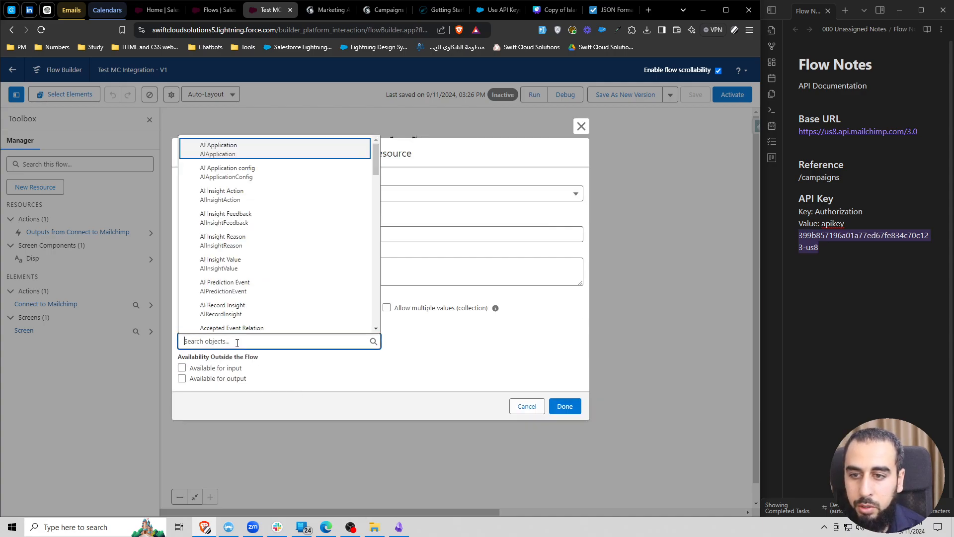
text(campai)
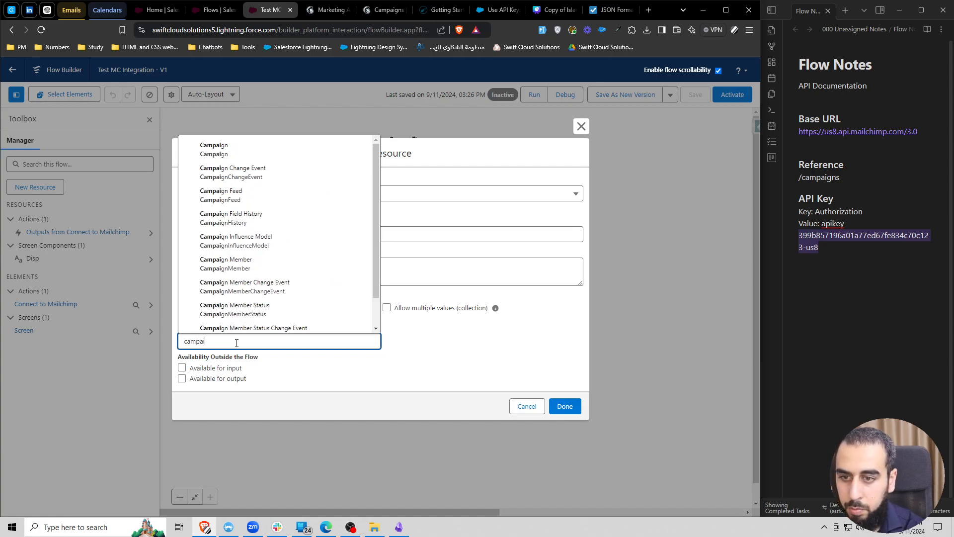
click(241, 150)
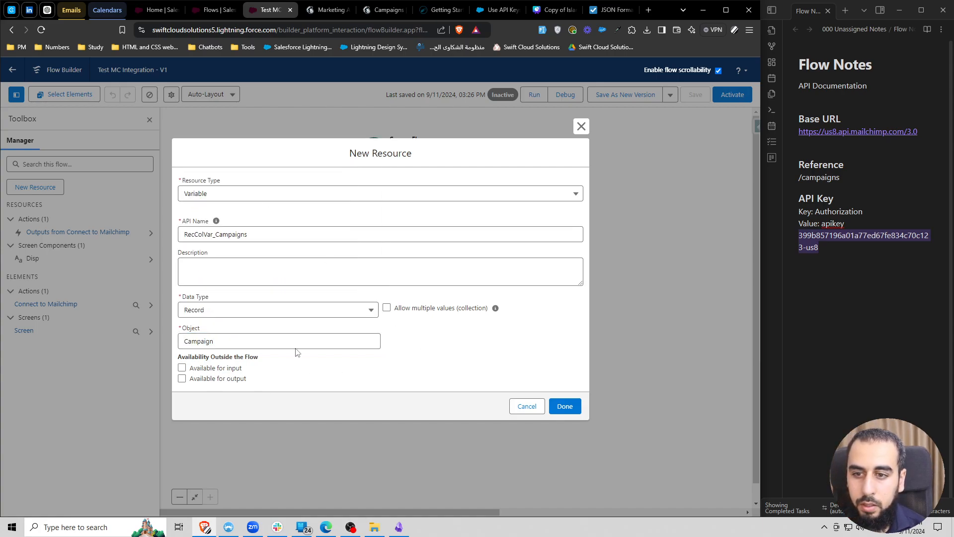
click(388, 308)
click(564, 406)
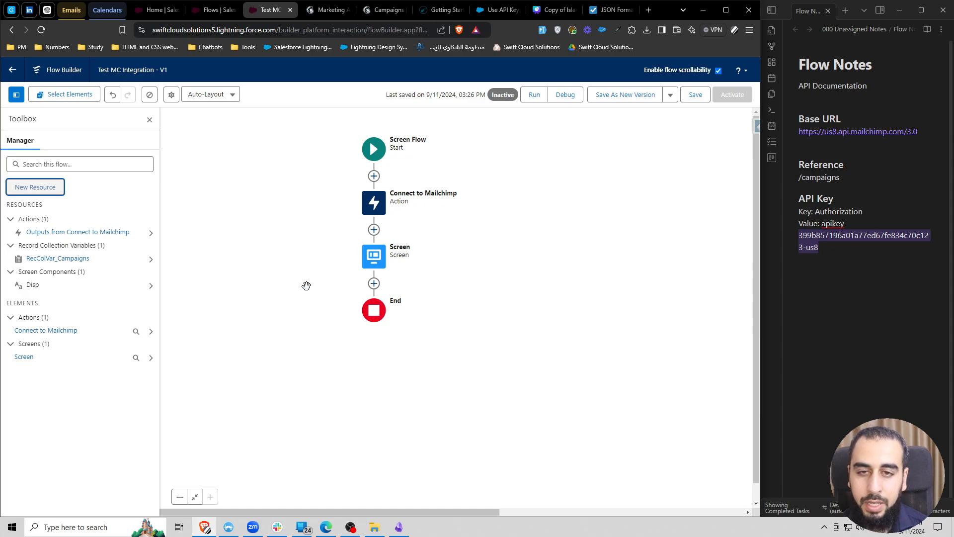
Add a Transform element to the flow between the Connect to Mailchimp action and the Screen element
click(374, 230)
scroll(370, 348, down, 1)
scroll(370, 348, down, 1)
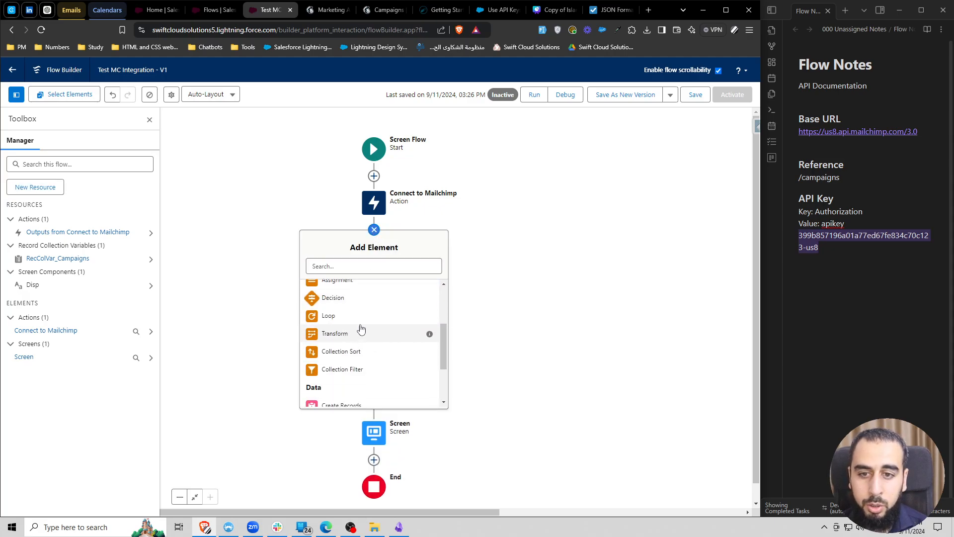
click(359, 332)
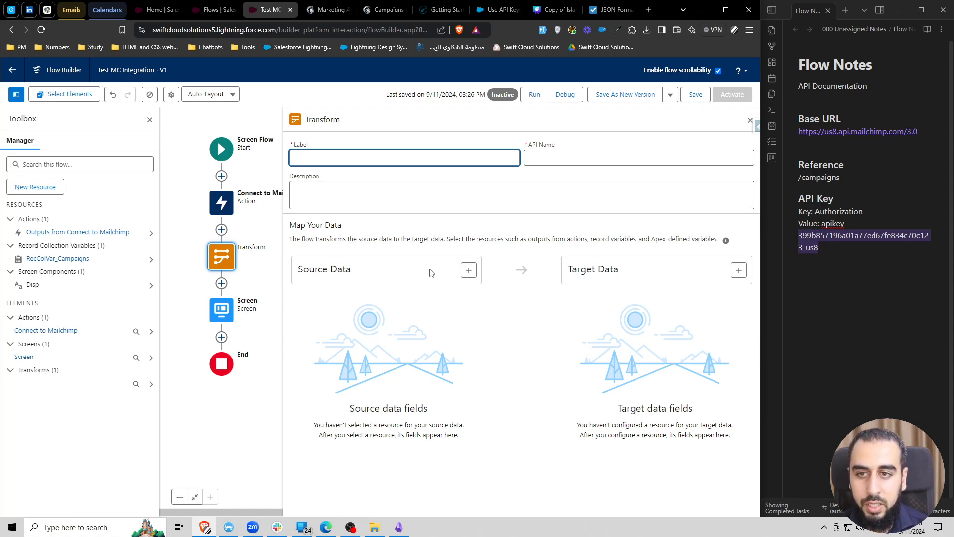
Set the Transform element's source data to the outputs from Connect_to_Mailchimp
click(469, 273)
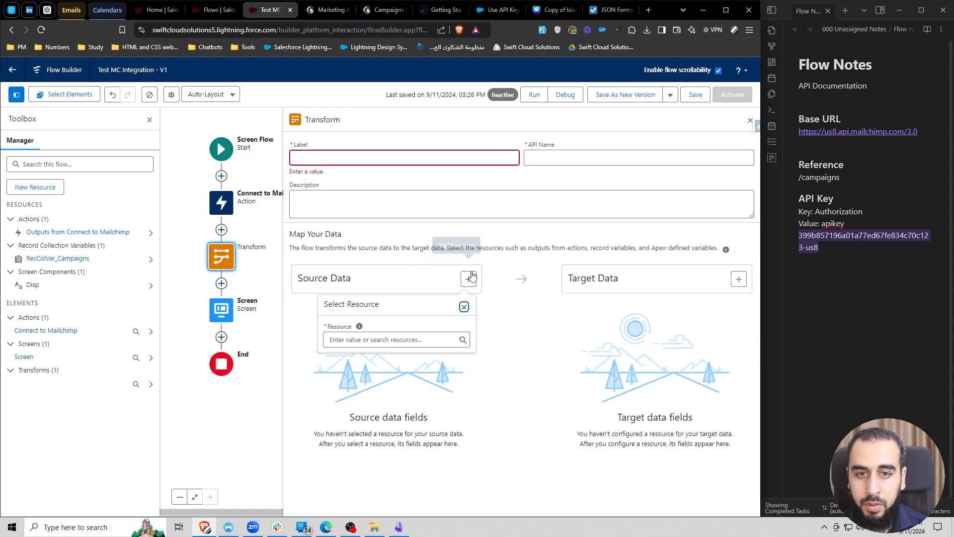
click(387, 333)
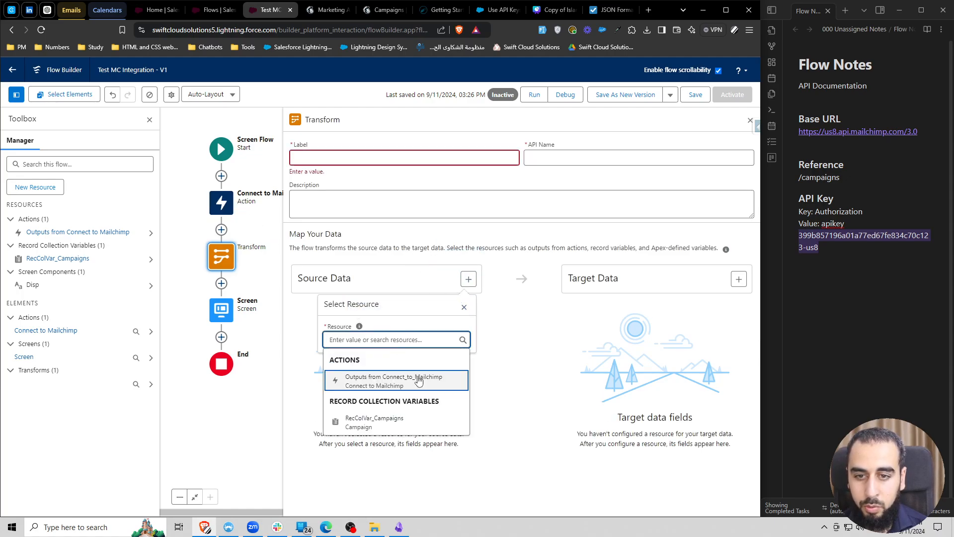
click(381, 383)
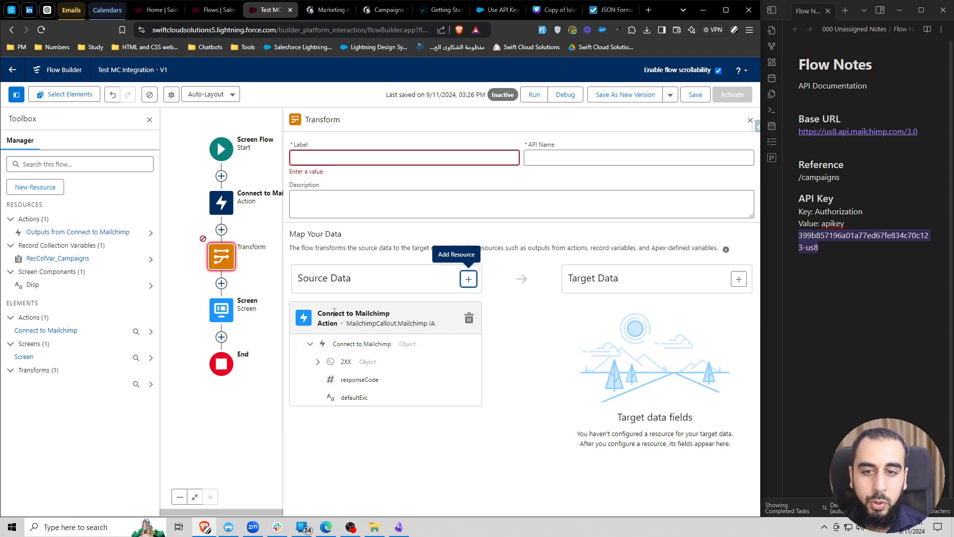
Configure the target data as a Record collection of the Campaign object, allowing multiple values, and create it
click(739, 279)
click(639, 340)
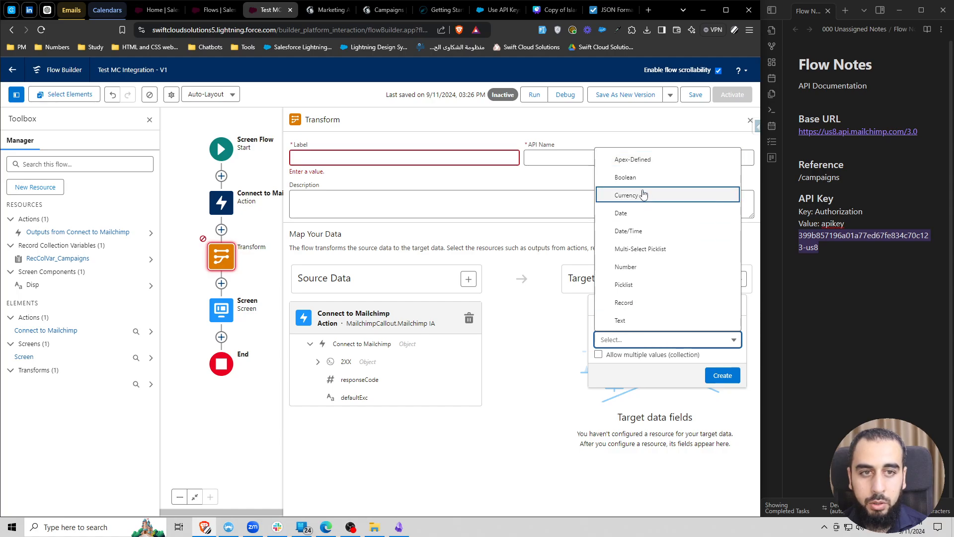
click(631, 302)
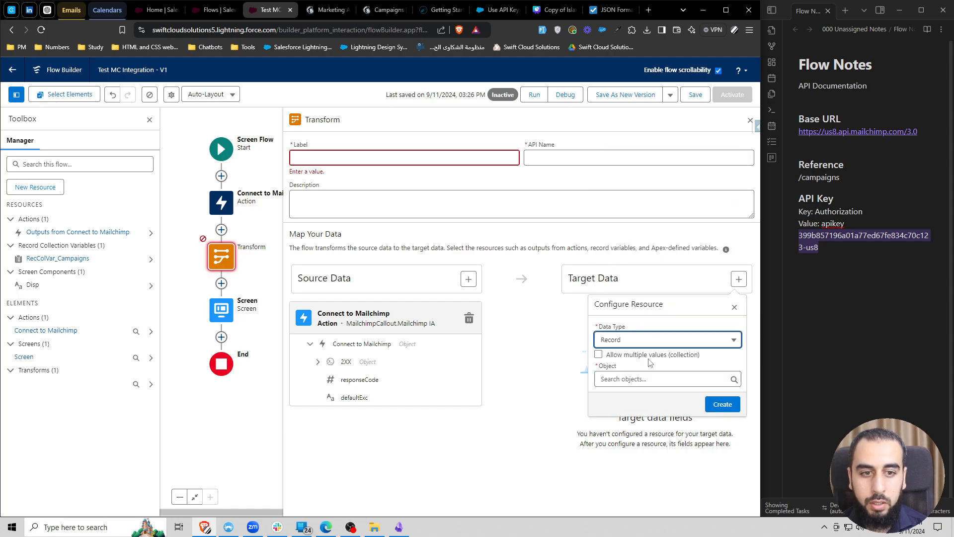
click(600, 355)
click(621, 379)
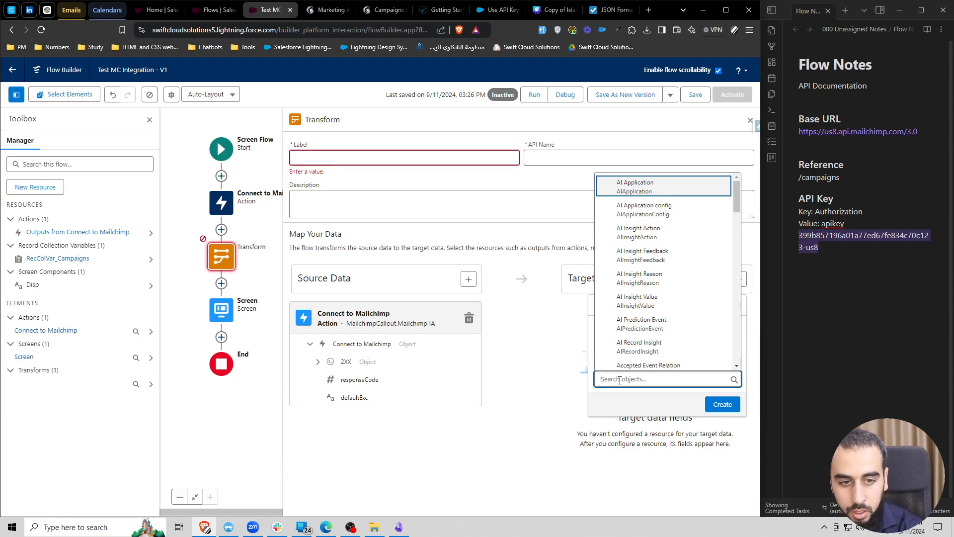
text(campai)
click(631, 186)
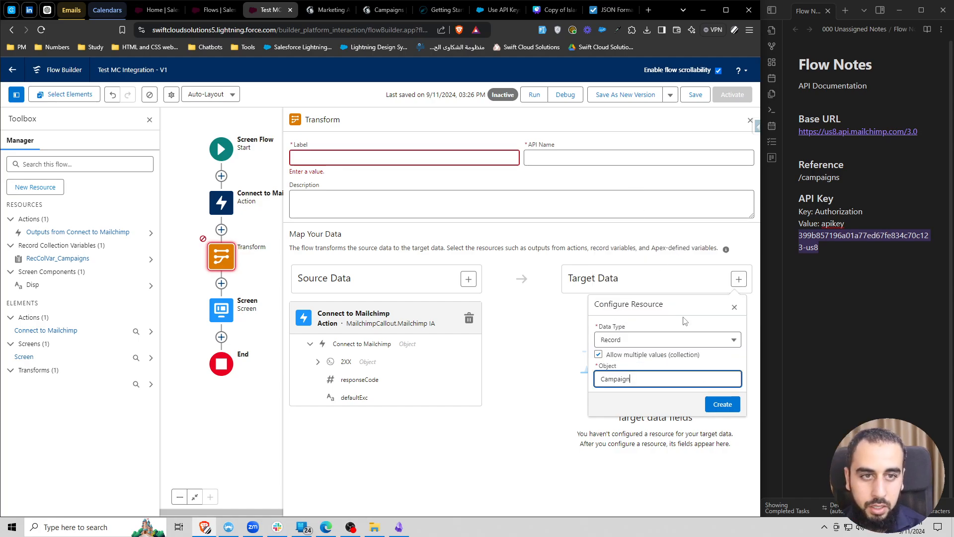
click(723, 404)
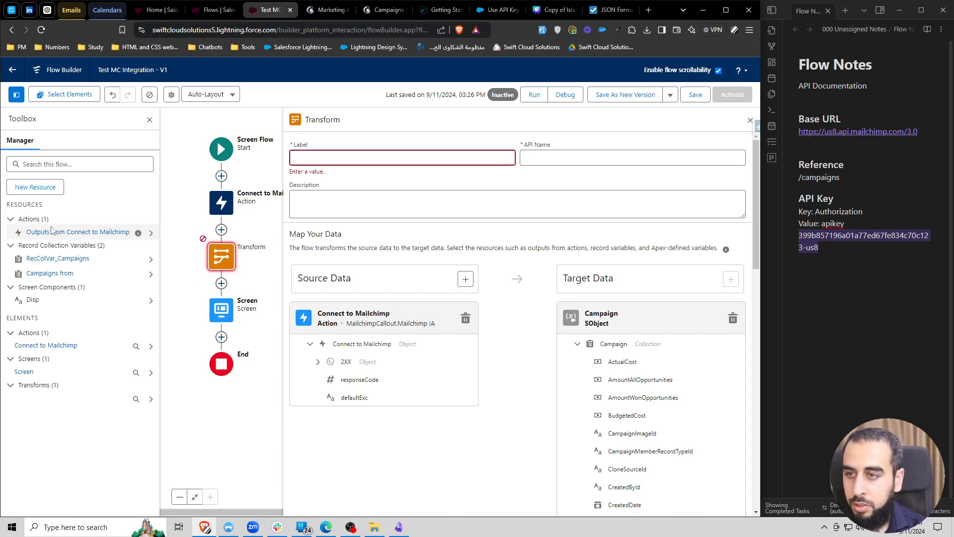
Delete the RecColVar_Campaigns record collection variable from the flow
click(150, 260)
click(96, 190)
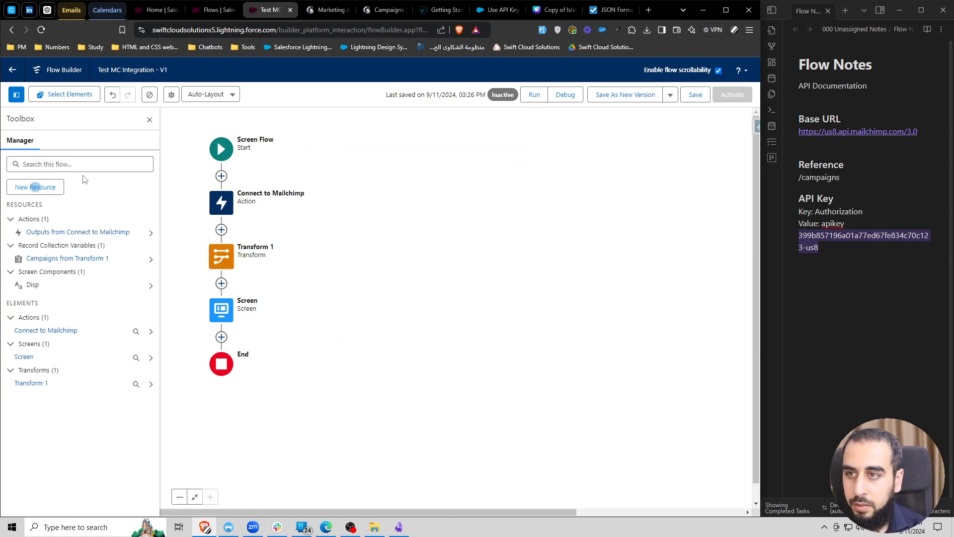
Reopen the Transform element and set both its label and API name to Campaigns
click(222, 254)
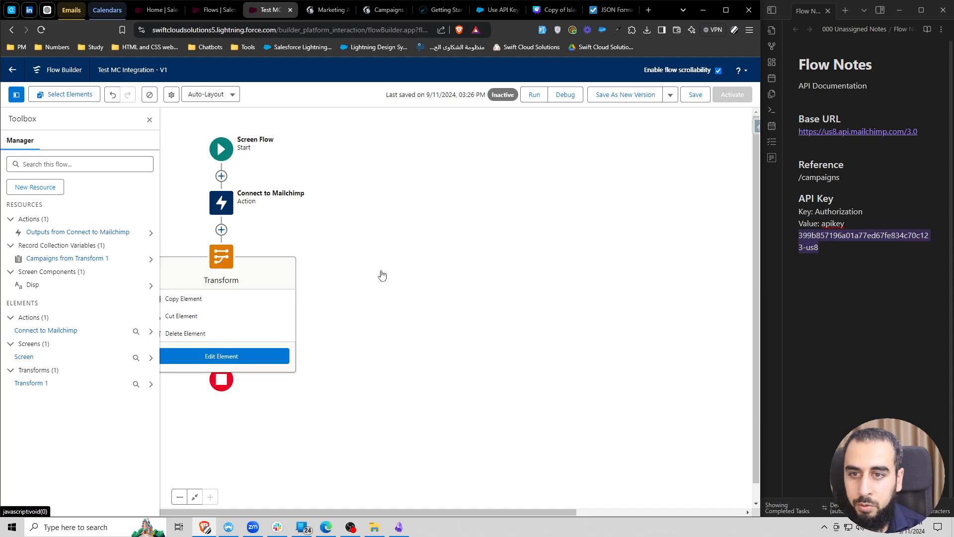
click(223, 356)
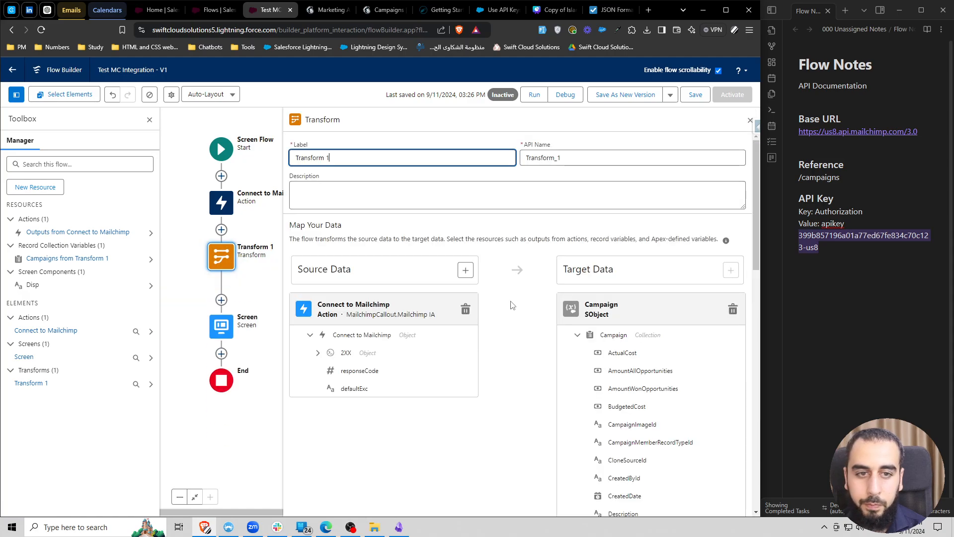
triple_click(364, 154)
text(Re)
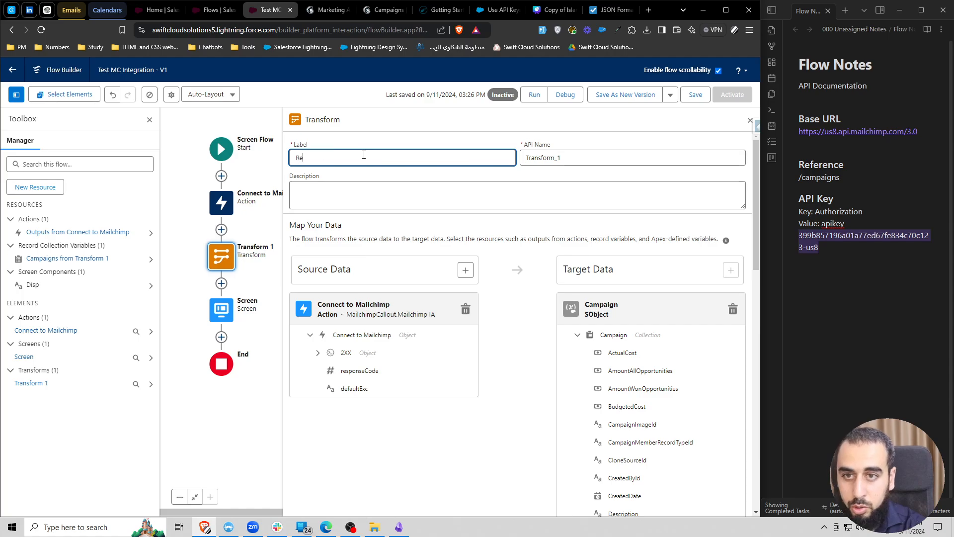
text(co)
key(BackSpace)
key(BackSpace)
key(BackSpace)
key(BackSpace)
text(Campaigns)
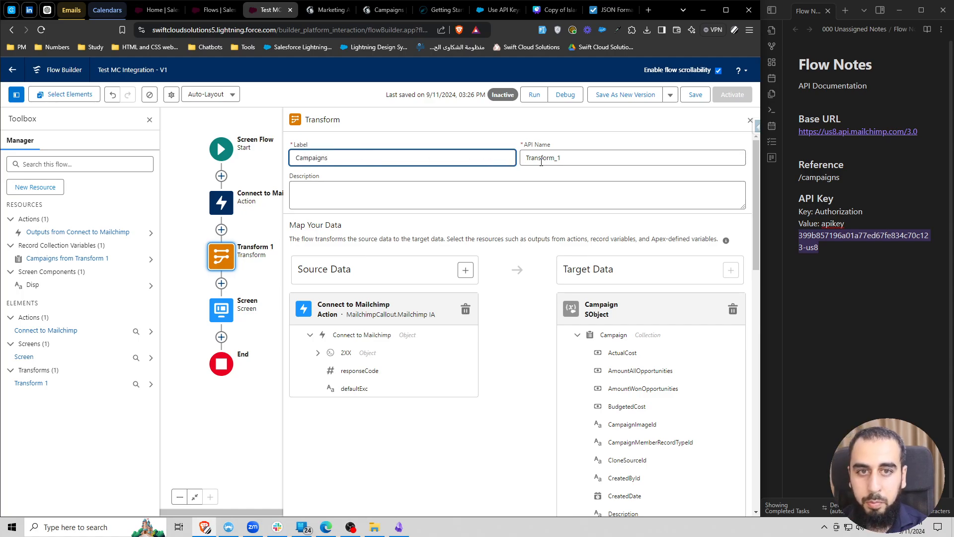
double_click(541, 158)
key(BackSpace)
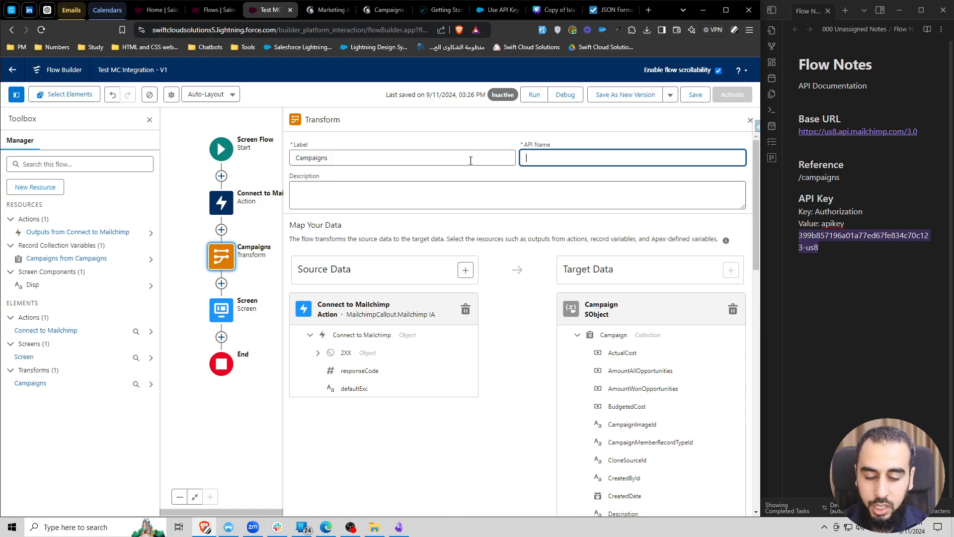
click(457, 134)
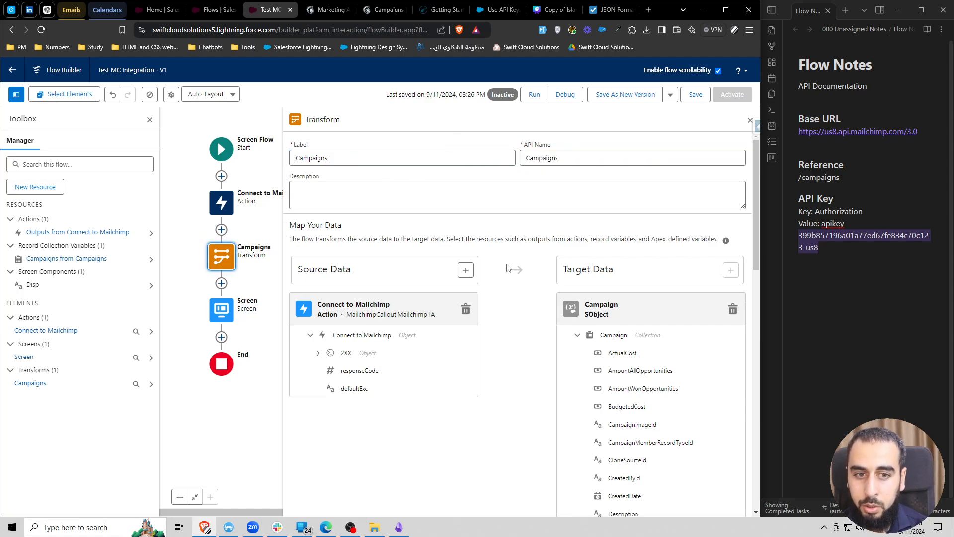
Expand the source data's 2XX object, its campaigns collection and the settings object, and find the title field
scroll(533, 333, down, 2)
scroll(532, 331, up, 1)
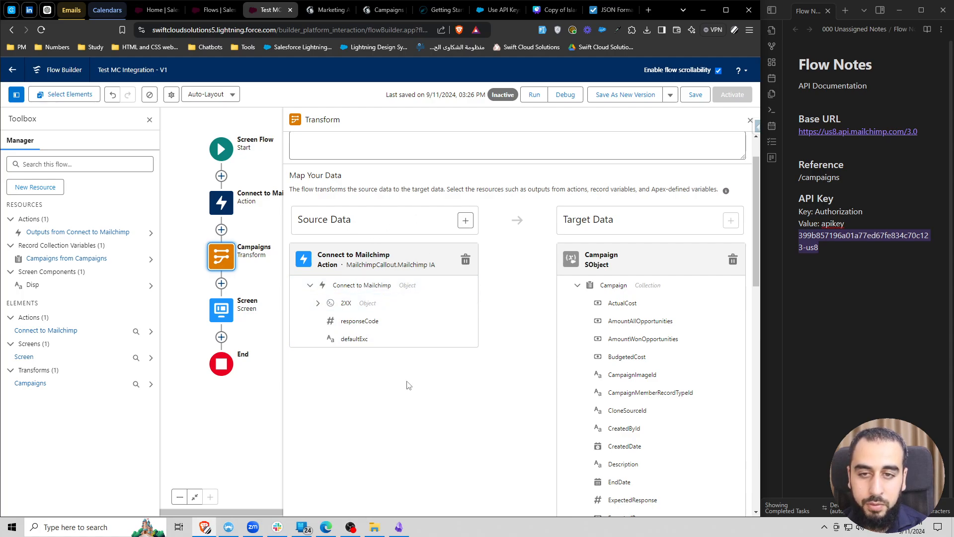
click(318, 303)
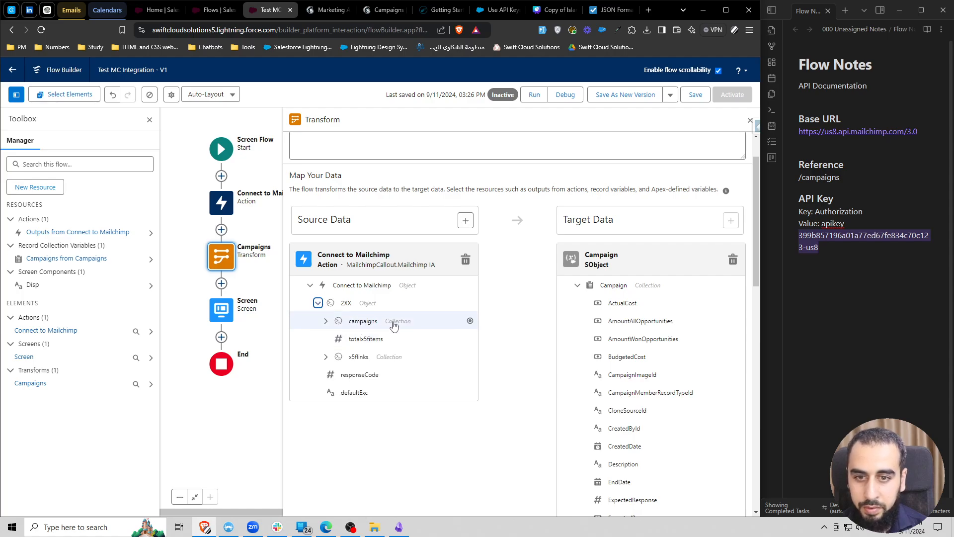
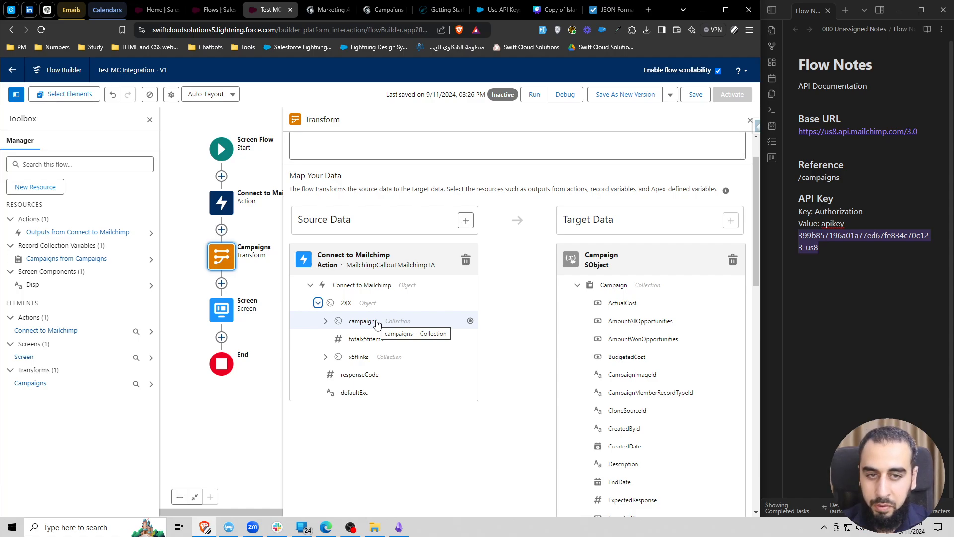
click(325, 320)
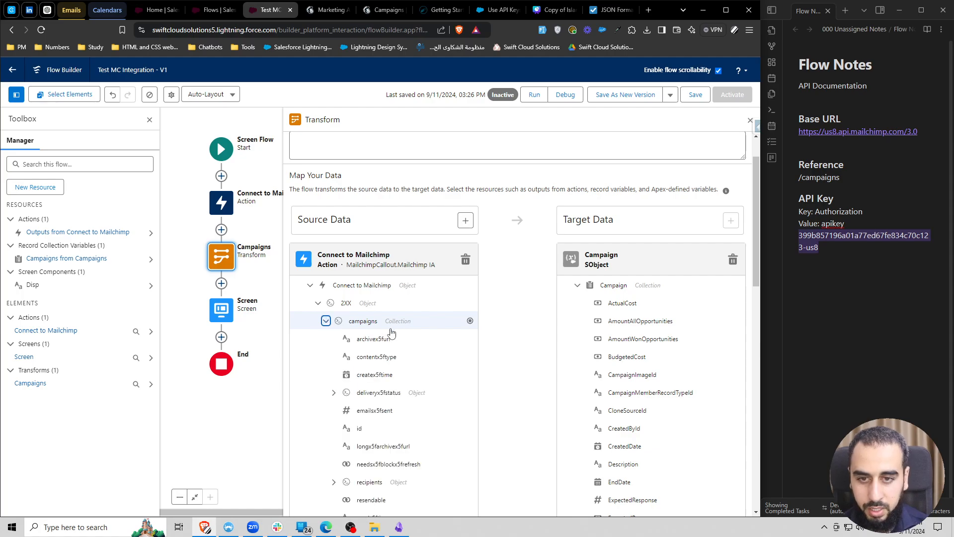
scroll(410, 334, down, 4)
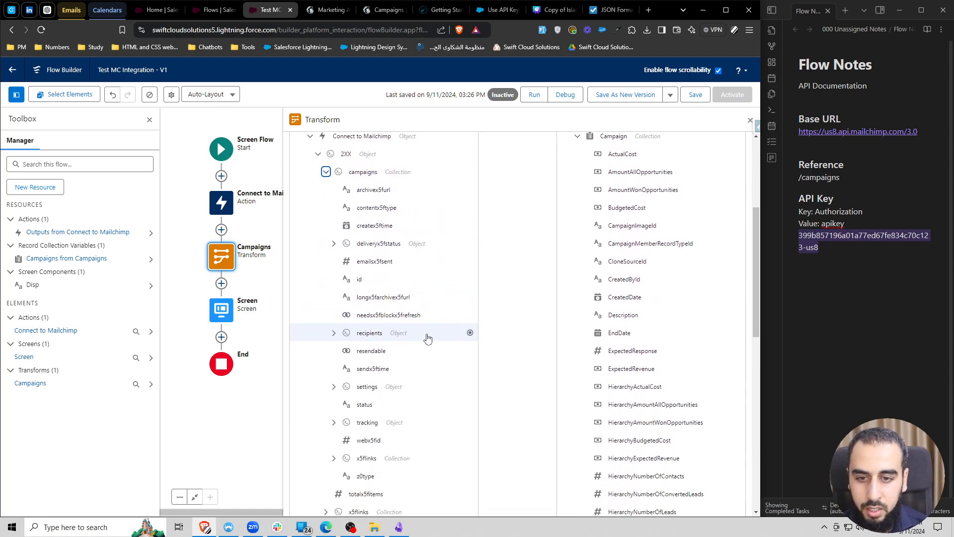
scroll(427, 339, up, 1)
key(ctrl+f)
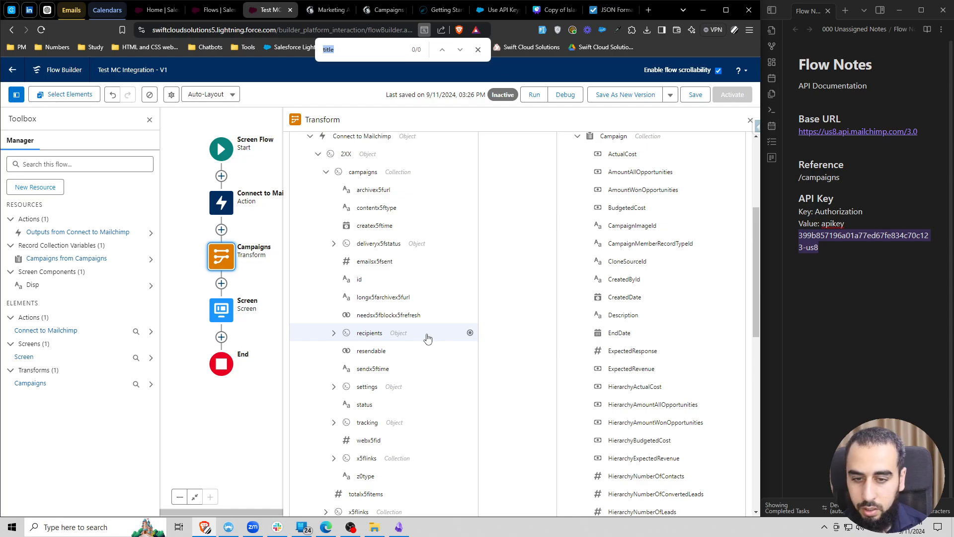
text(title)
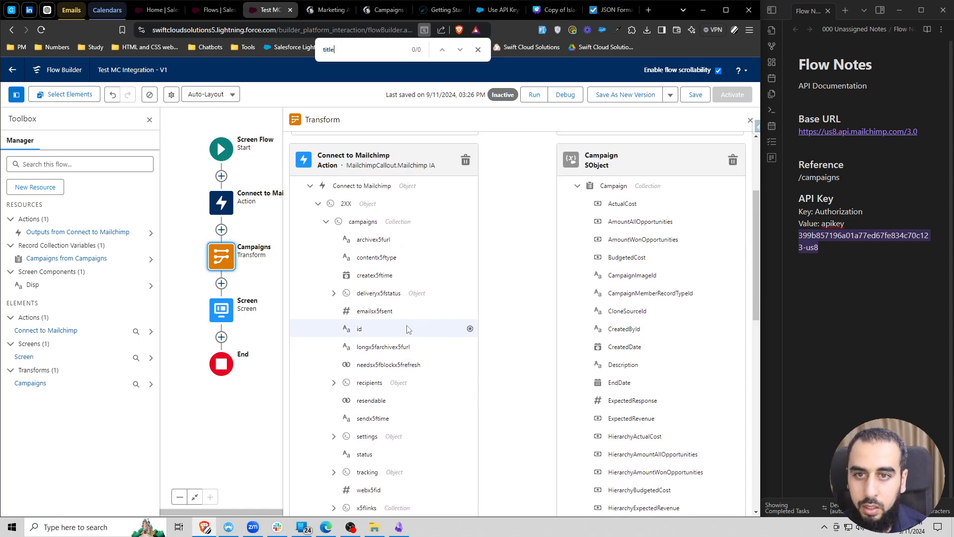
scroll(357, 312, down, 1)
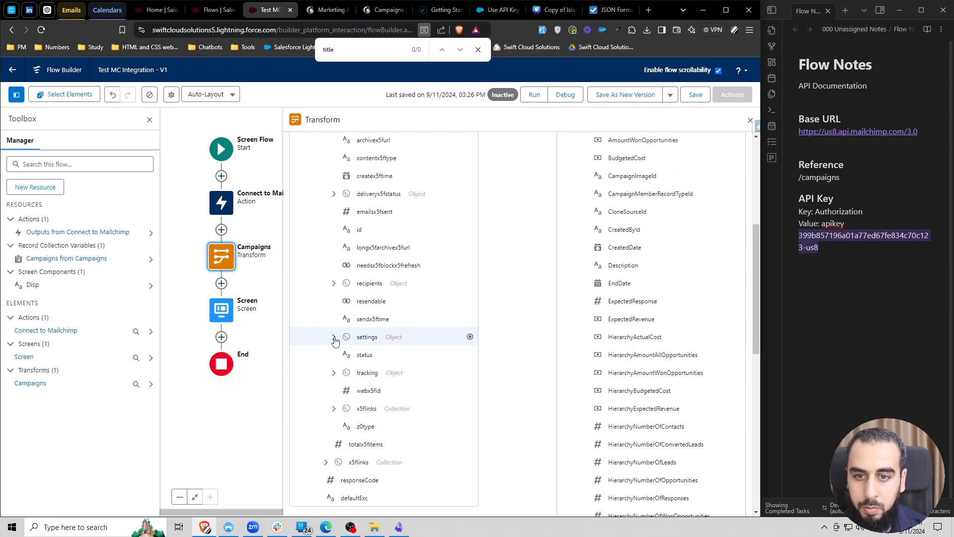
click(334, 336)
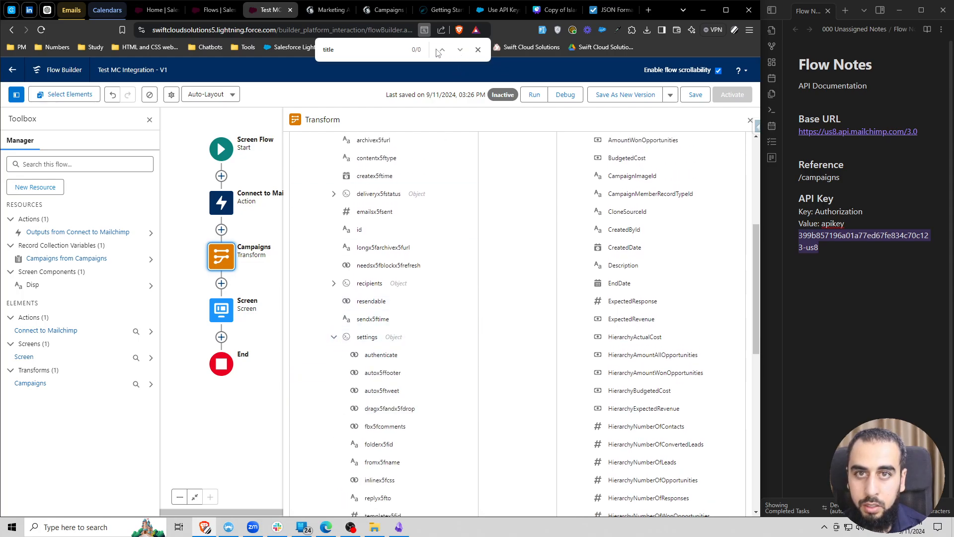
key(Return)
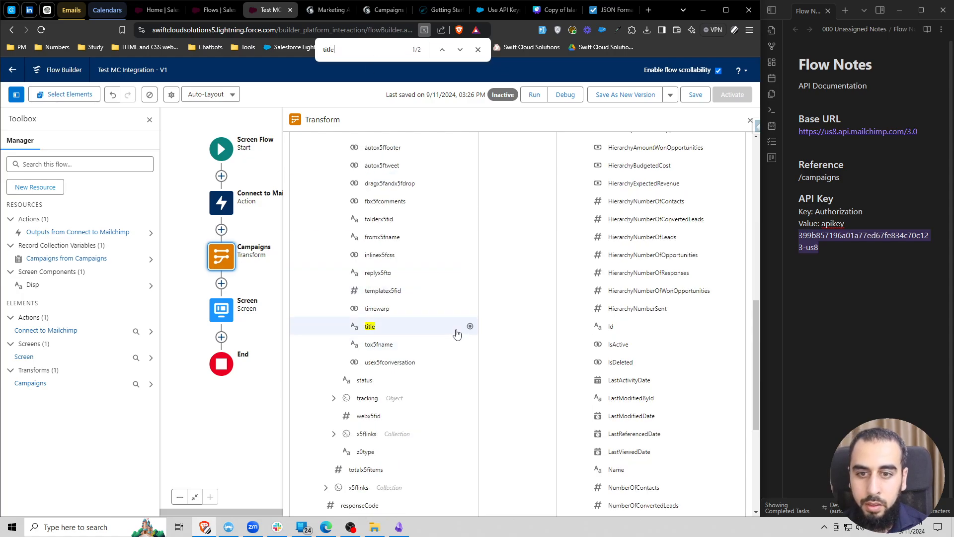
Map the source title field under settings to the target Campaign's Name field, and close the page search
scroll(453, 329, up, 1)
click(470, 376)
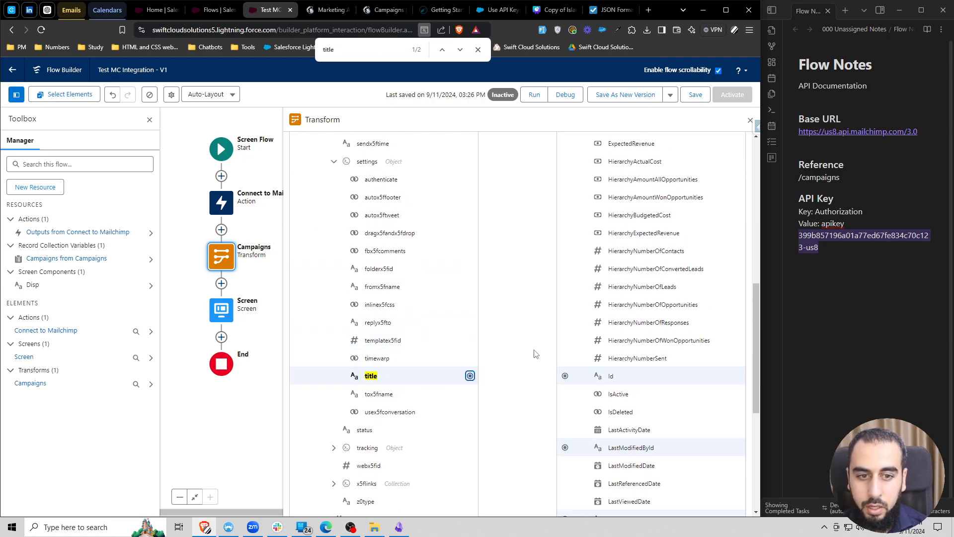
scroll(555, 340, up, 5)
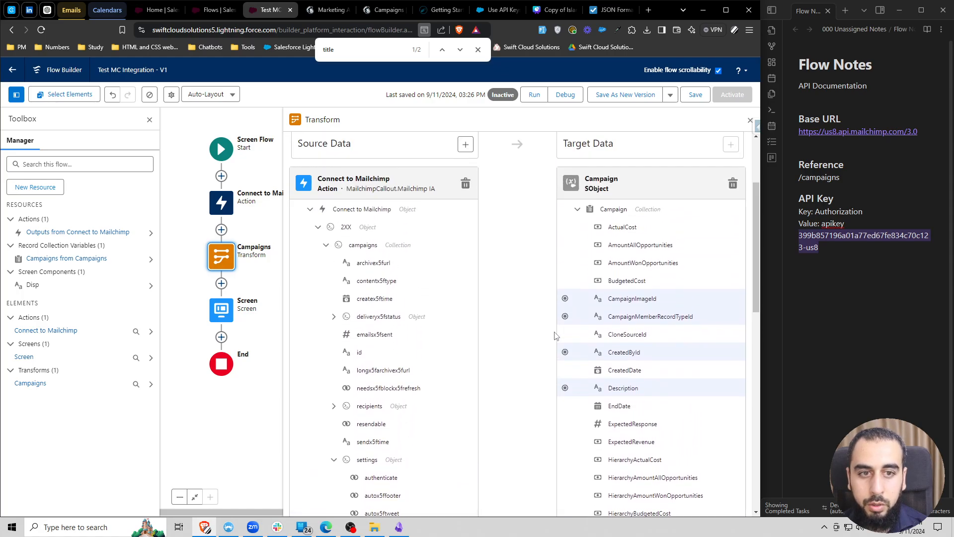
scroll(555, 336, down, 8)
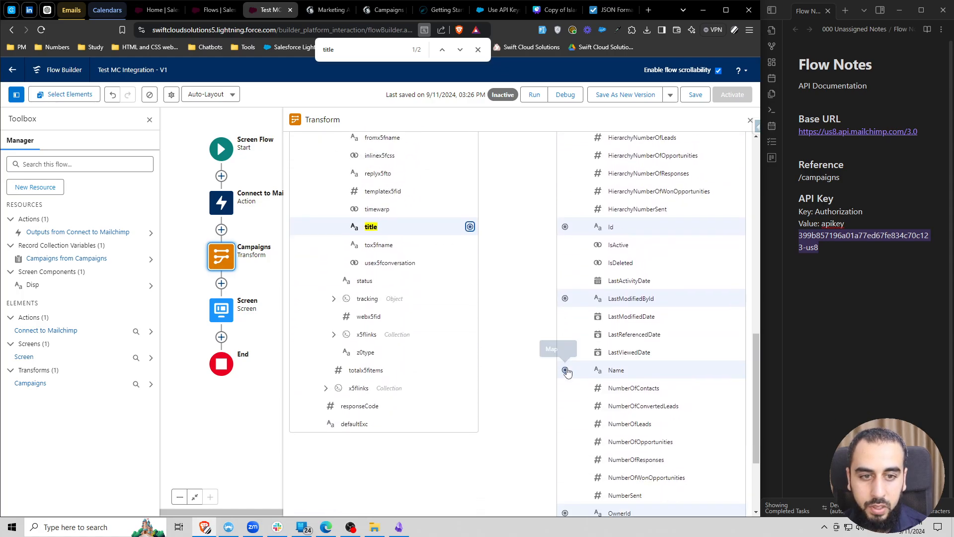
click(565, 370)
scroll(517, 338, up, 2)
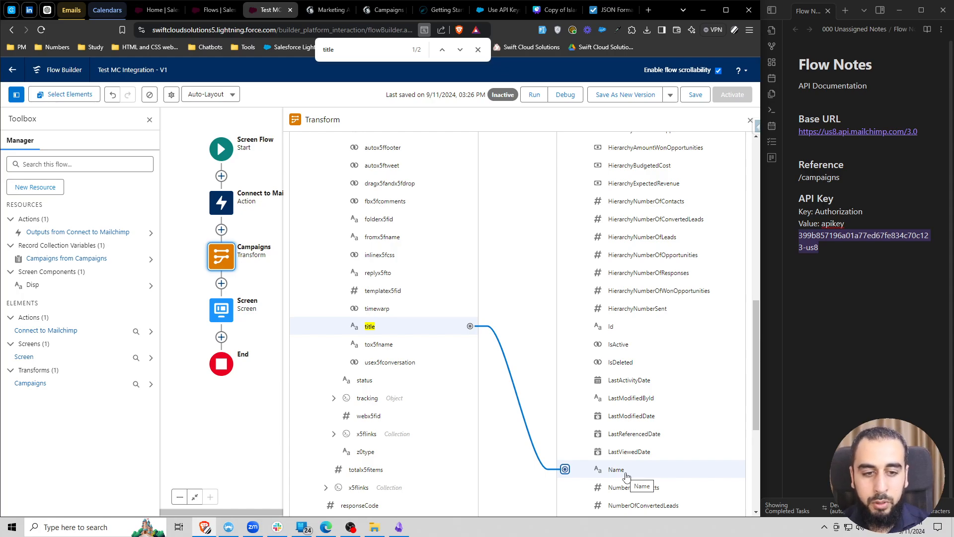
scroll(626, 476, up, 6)
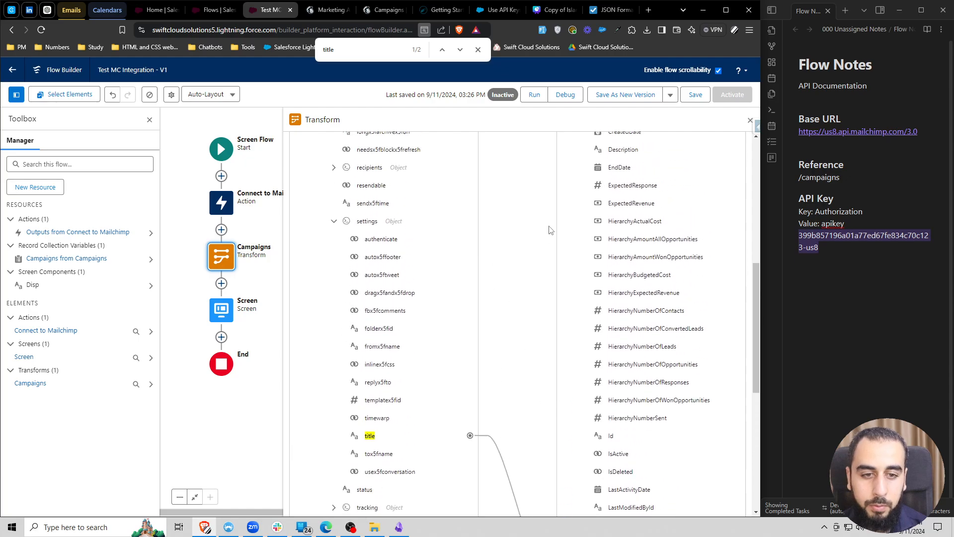
click(478, 49)
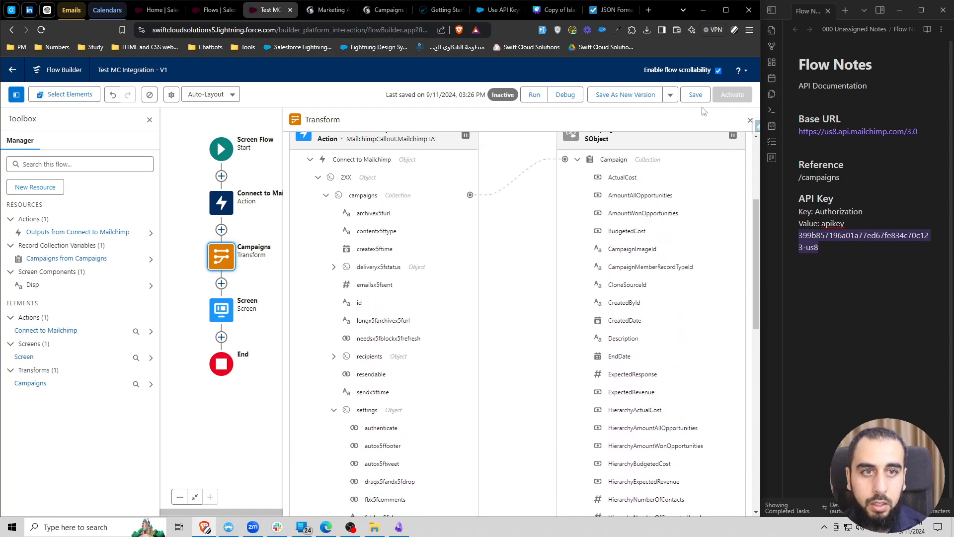
Close the Campaigns transform and reopen it to check the link between the source campaigns and target Campaign collections
click(750, 121)
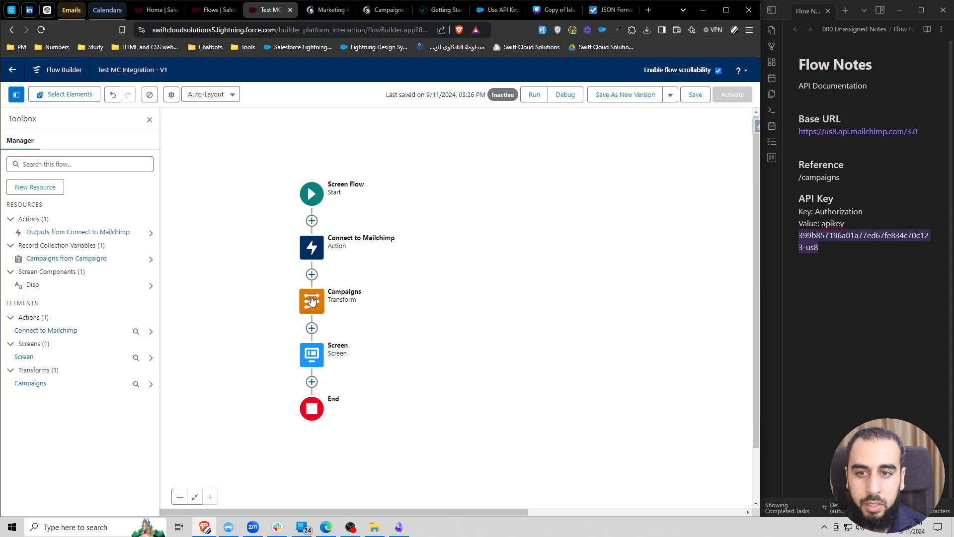
scroll(532, 316, down, 1)
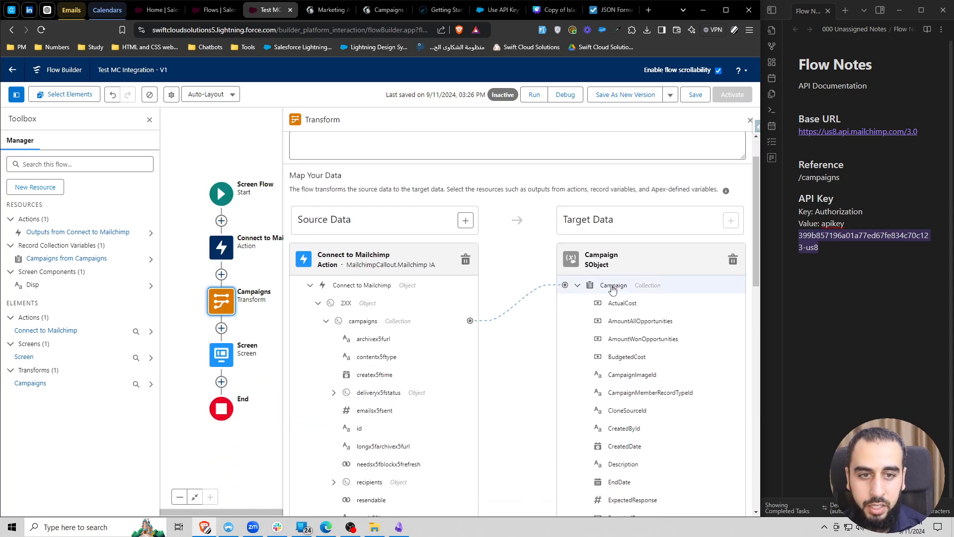
Open the formula behind the mapping from the source title field to the target Campaign's Name field
scroll(413, 331, down, 9)
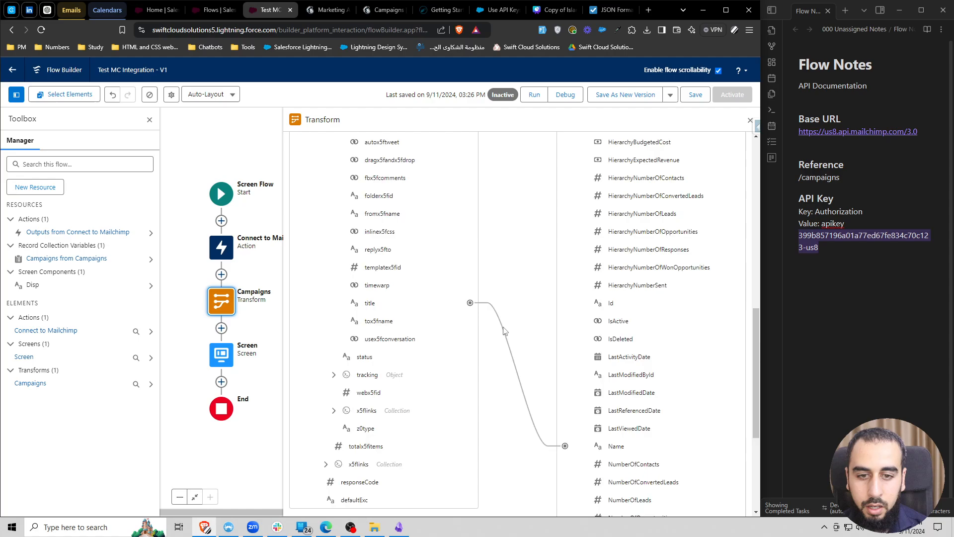
click(401, 307)
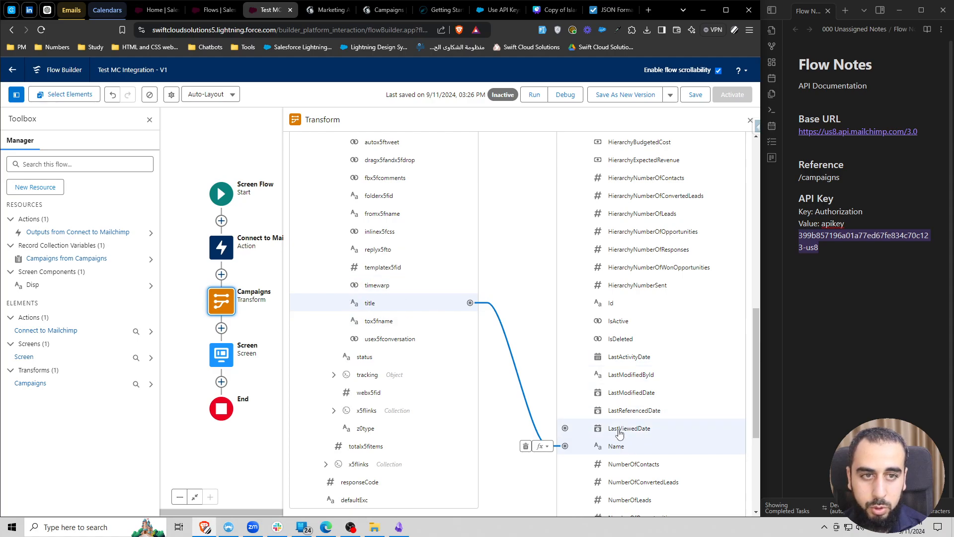
click(542, 446)
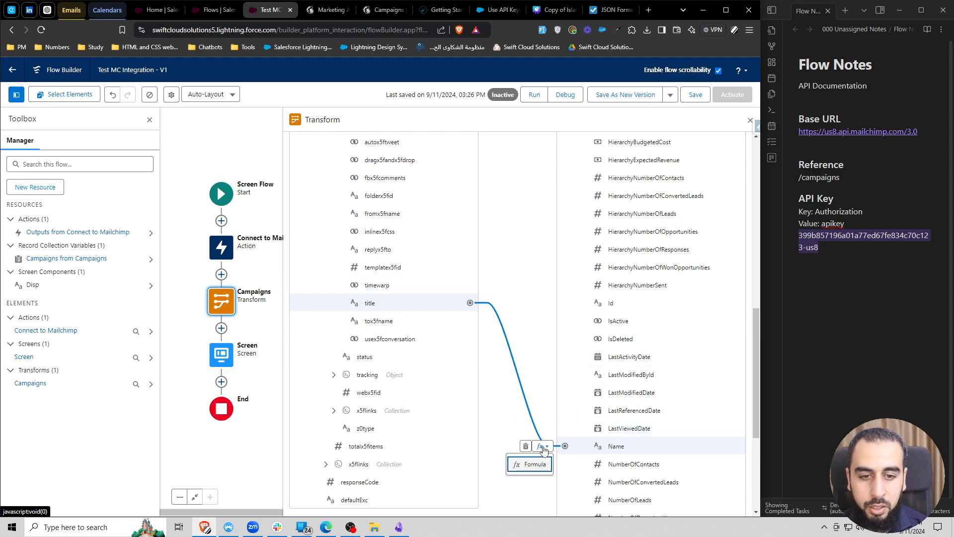
scroll(528, 447, down, 1)
click(526, 420)
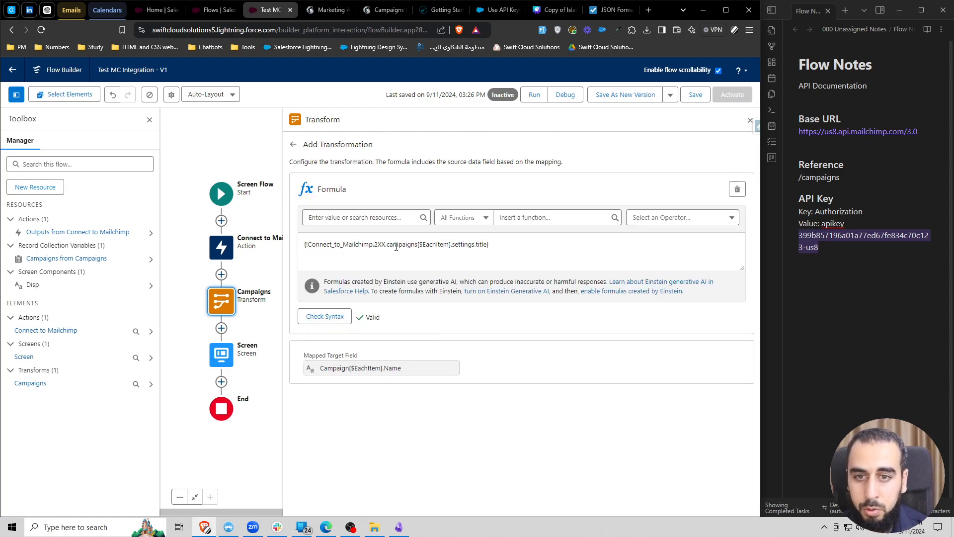
Examine the mapping formula's campaigns item reference, its title field and the mapped target Name field, and close the Transform element
drag(418, 245, 312, 245)
double_click(430, 244)
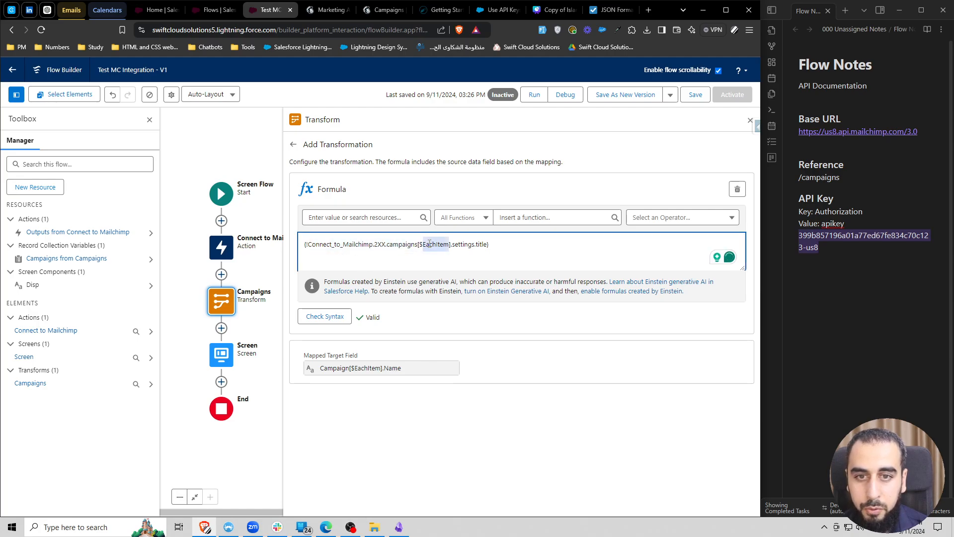
double_click(480, 245)
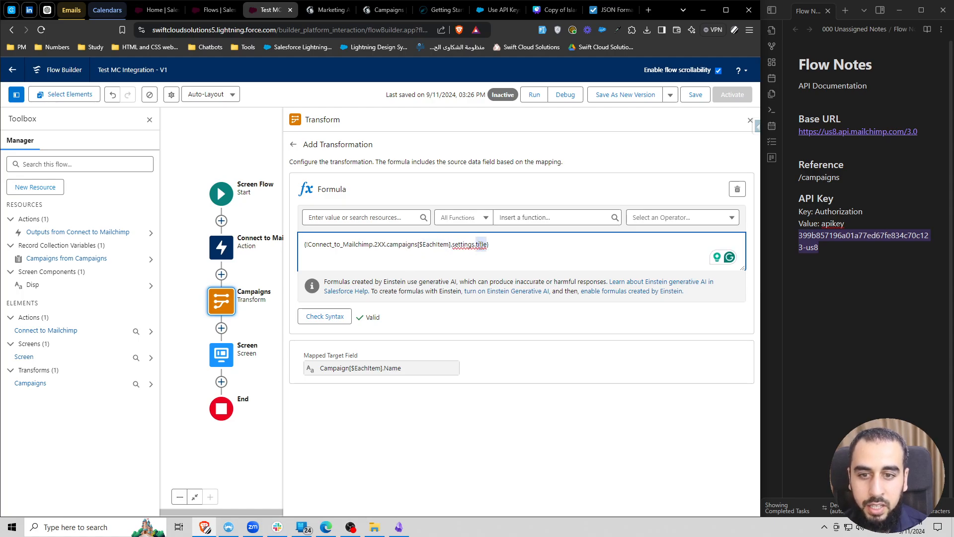
double_click(367, 368)
double_click(334, 368)
double_click(393, 368)
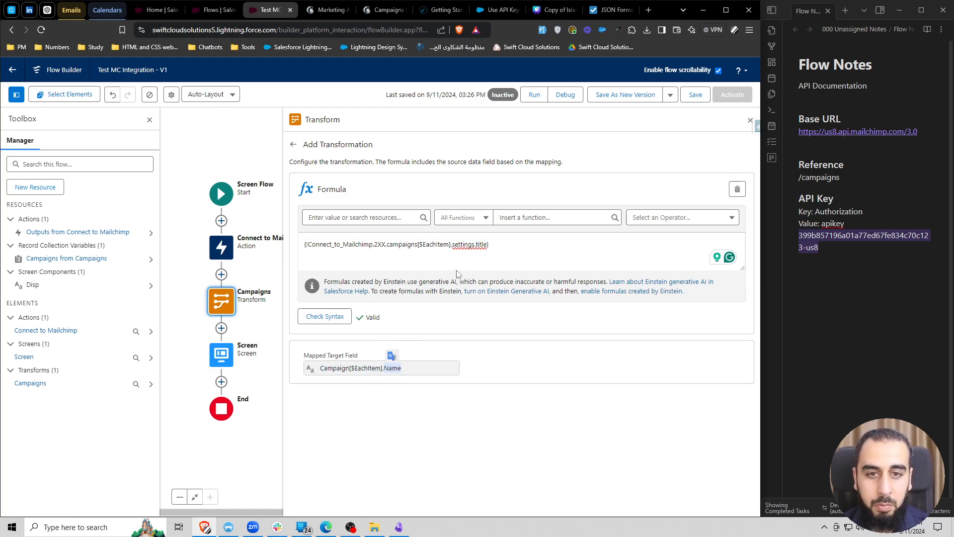
double_click(482, 244)
double_click(392, 368)
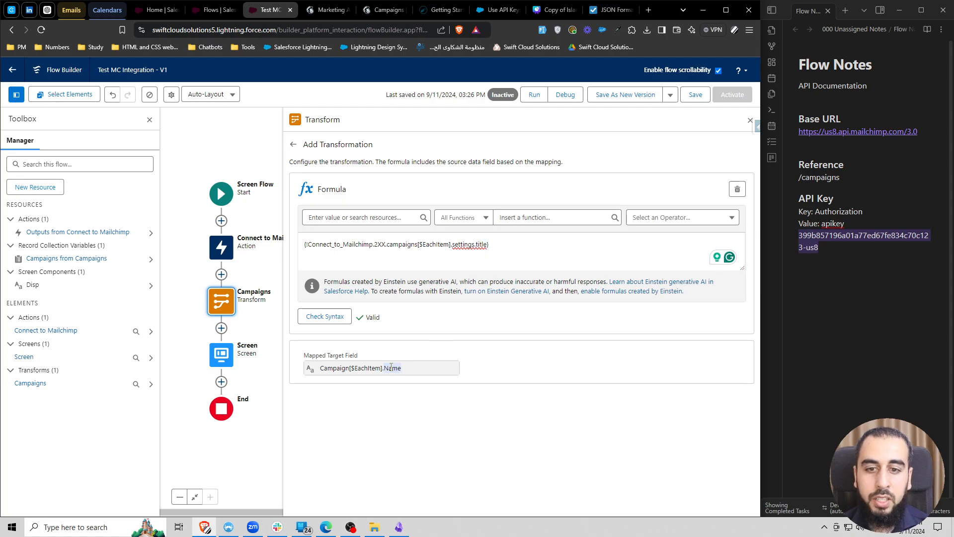
click(292, 147)
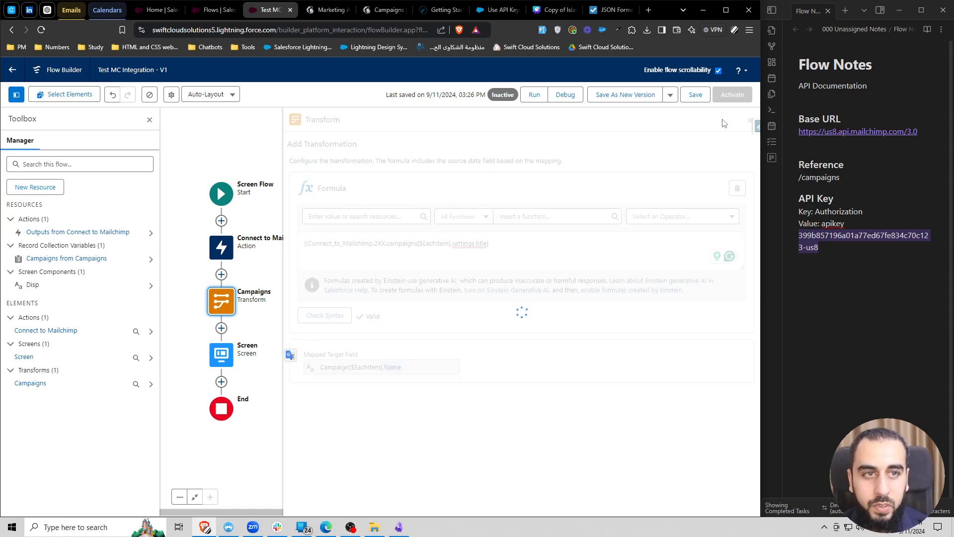
click(751, 121)
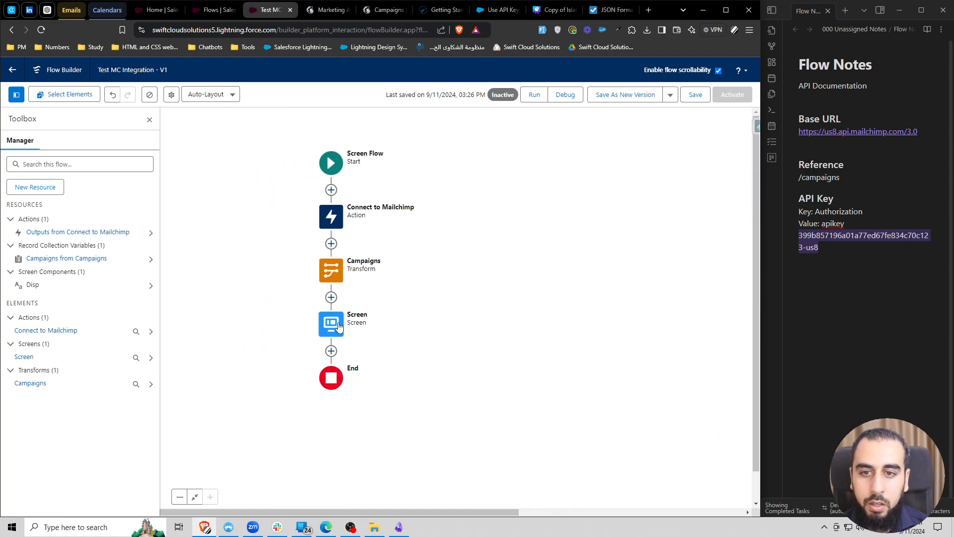
Add a Create Records element between the Campaigns transform and the Screen, and label it Create Campaigns
click(332, 298)
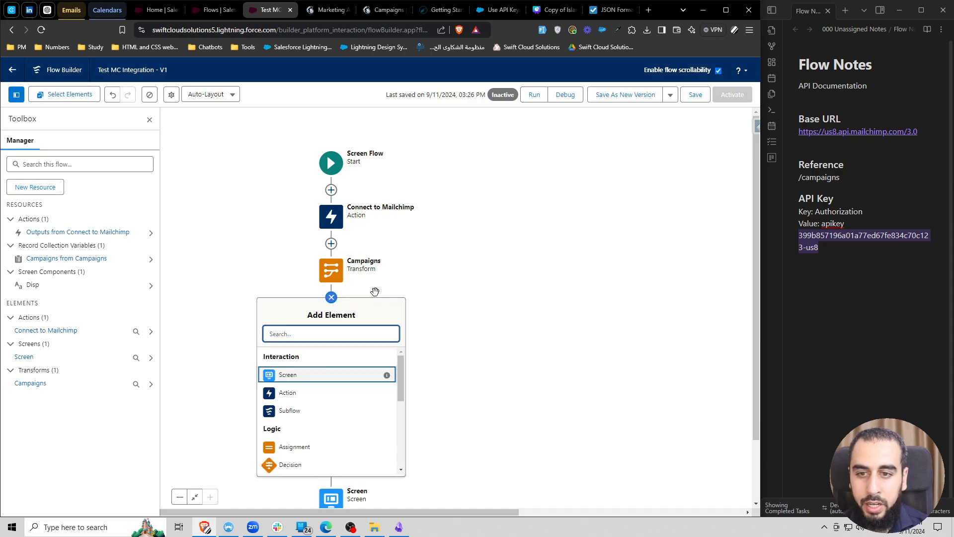
text(create)
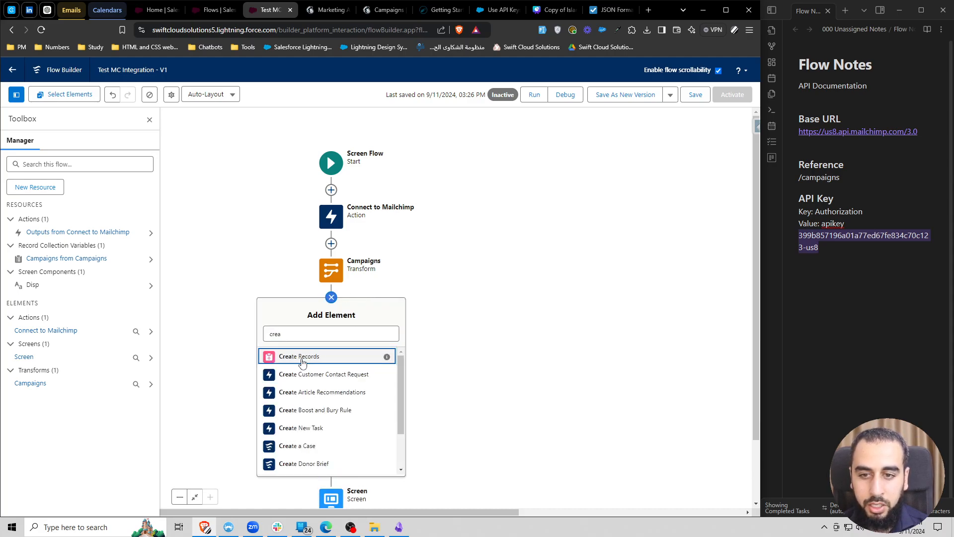
key(Return)
text(eate Campaigns)
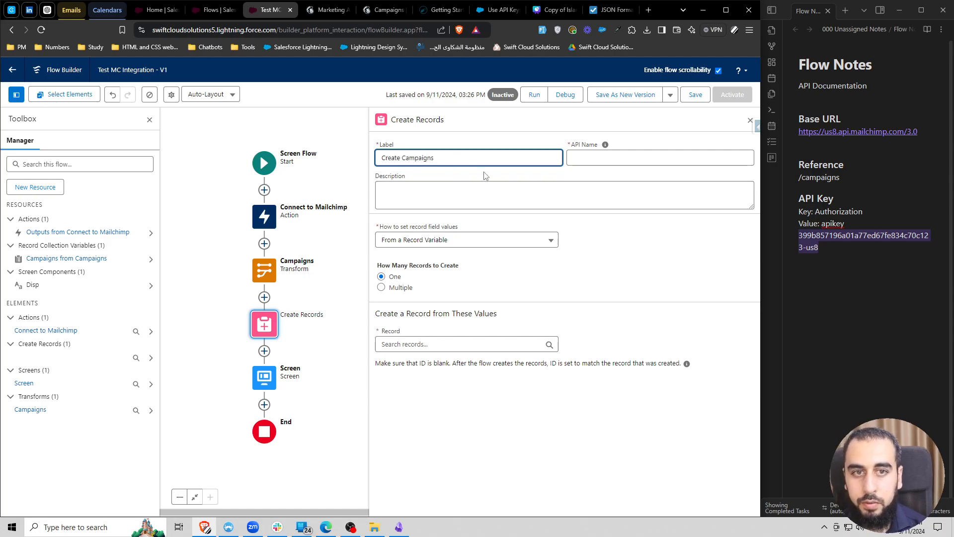
click(486, 175)
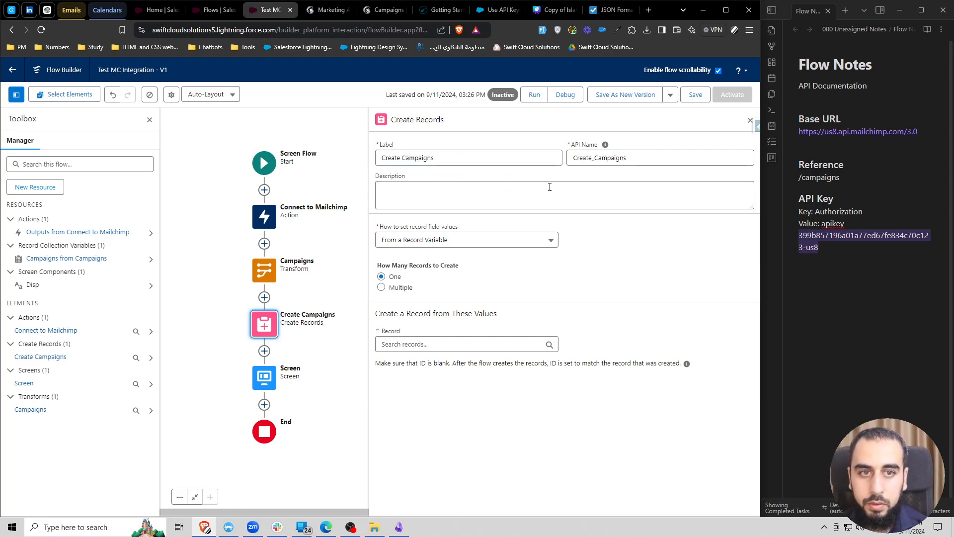
Set Create Campaigns to create multiple records, using Campaigns from Campaigns as the record collection
click(426, 348)
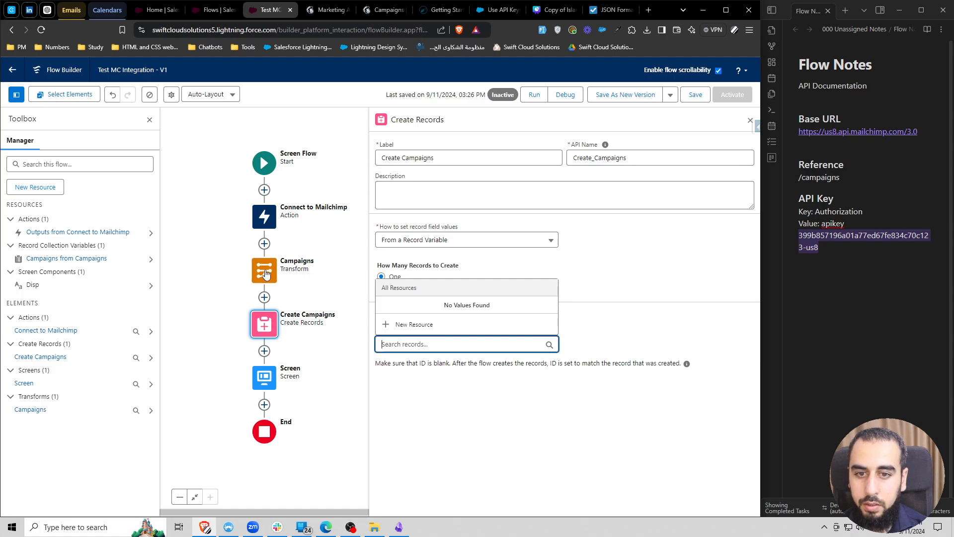
click(520, 282)
click(381, 287)
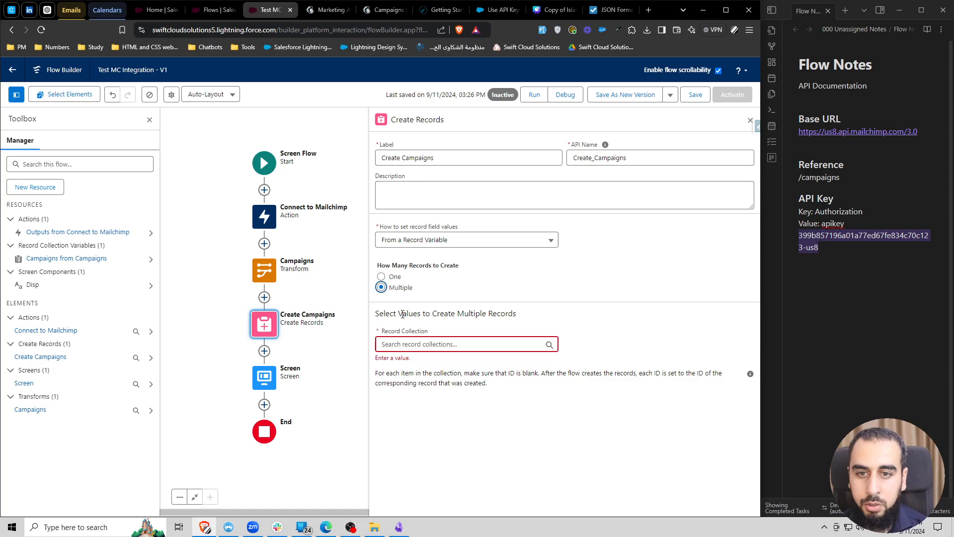
click(409, 344)
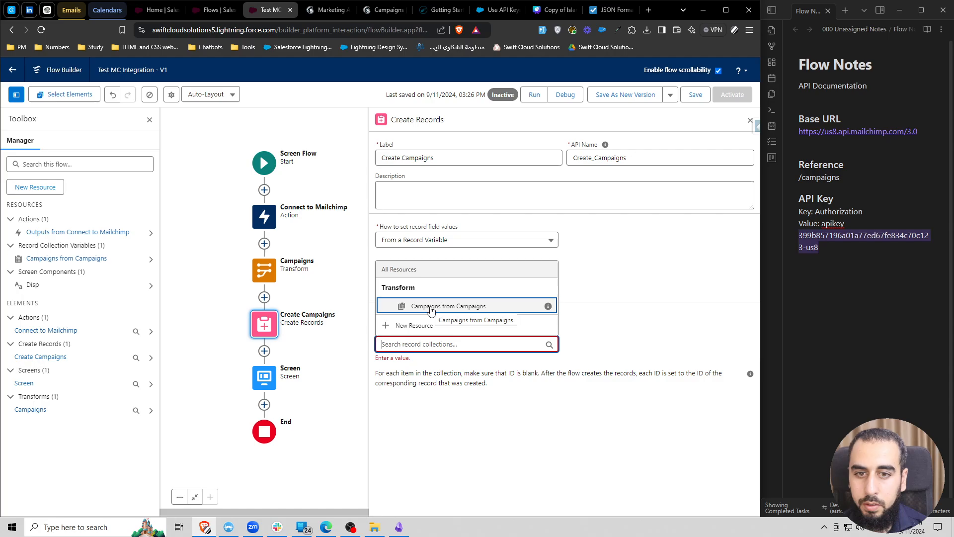
mouse_move(551, 309)
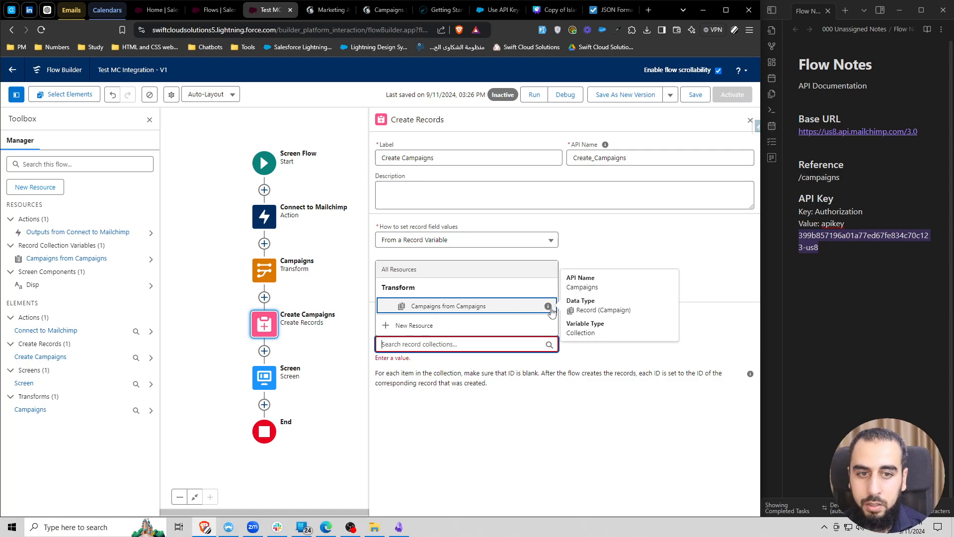
click(460, 307)
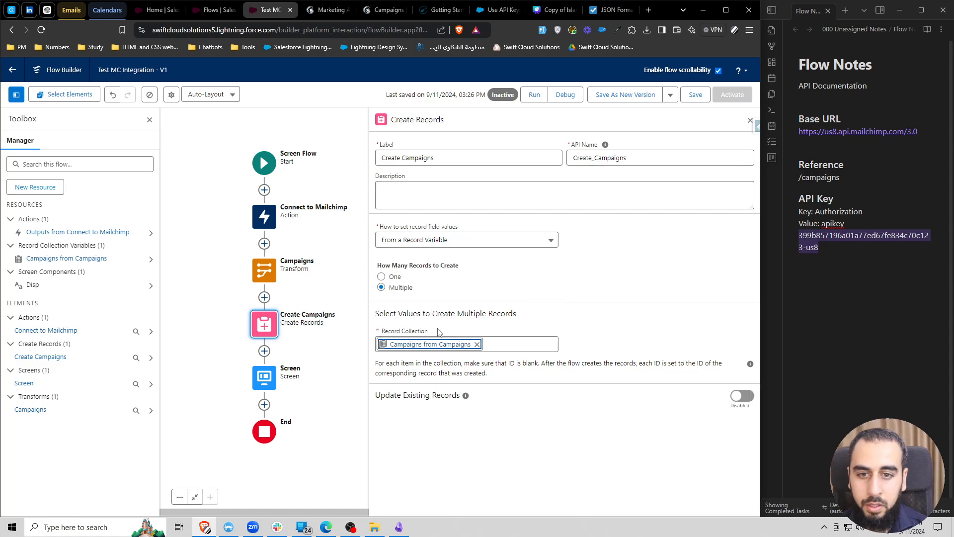
click(653, 318)
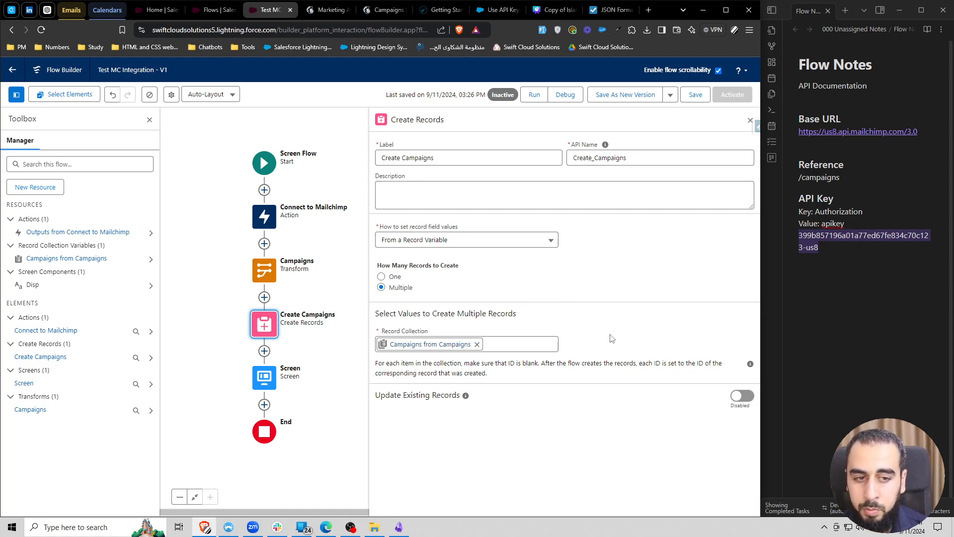
Delete the Screen element after Create Campaigns and save the flow
click(265, 379)
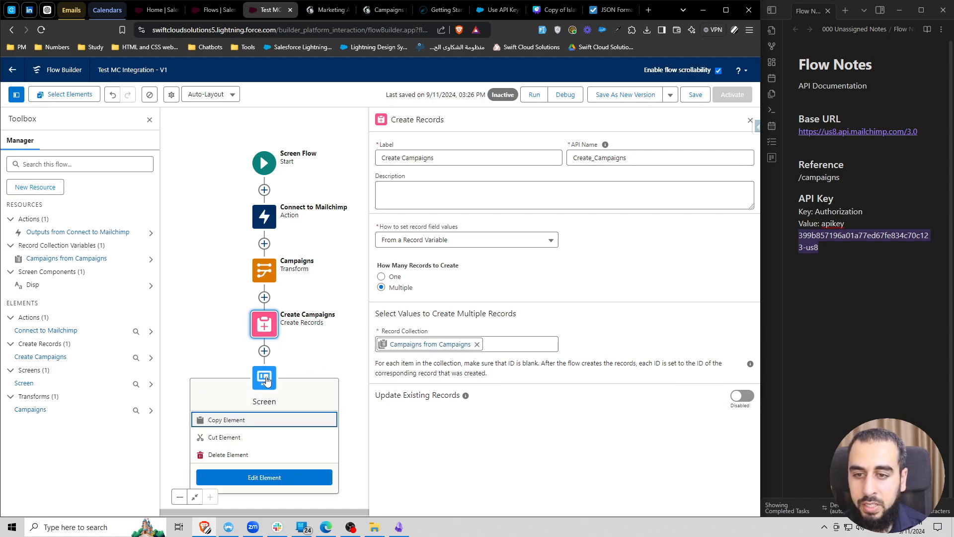
click(218, 454)
click(689, 95)
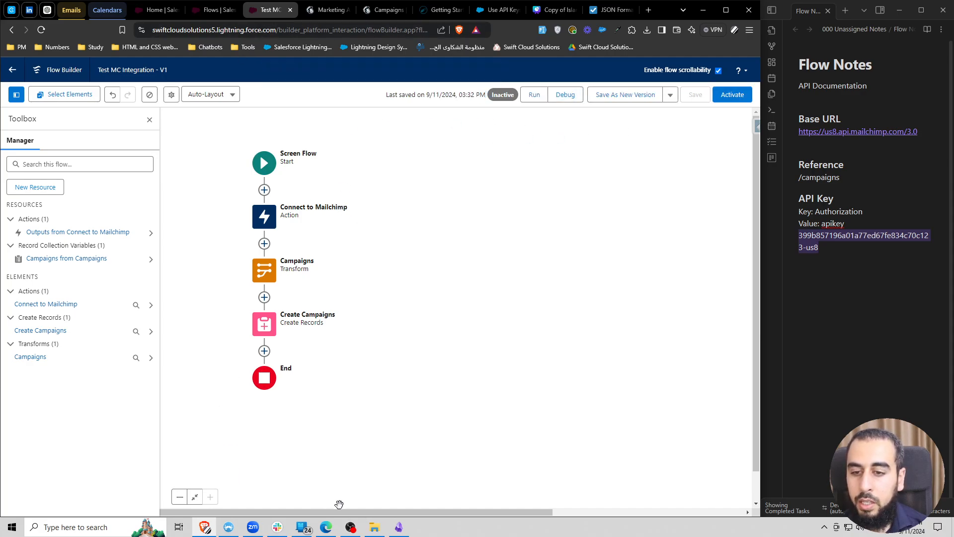
Switch to Mailchimp in Edge, review the campaigns list, and return to the flow
click(326, 527)
click(54, 141)
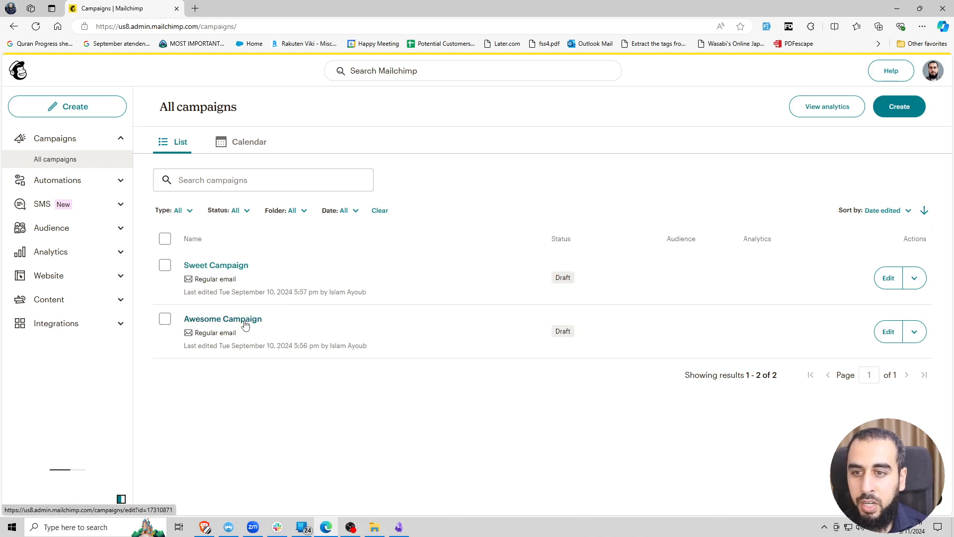
click(899, 10)
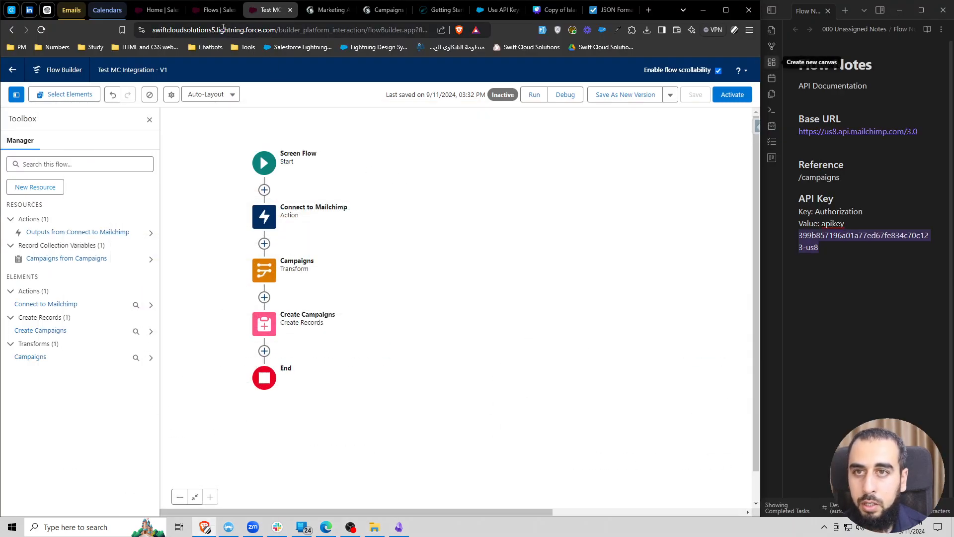
Open the Campaigns object from the Salesforce home page and show its All Active Campaigns list view
click(154, 13)
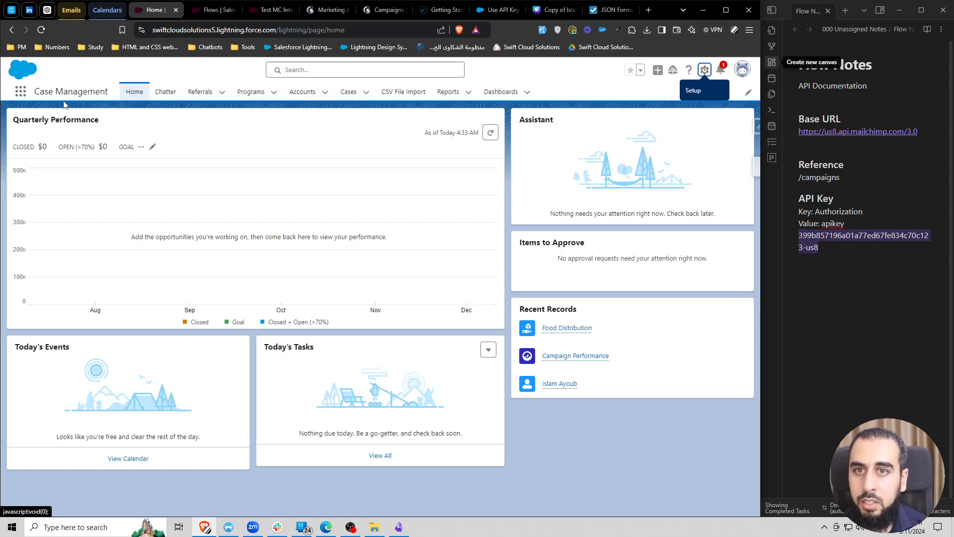
click(20, 92)
text(campa)
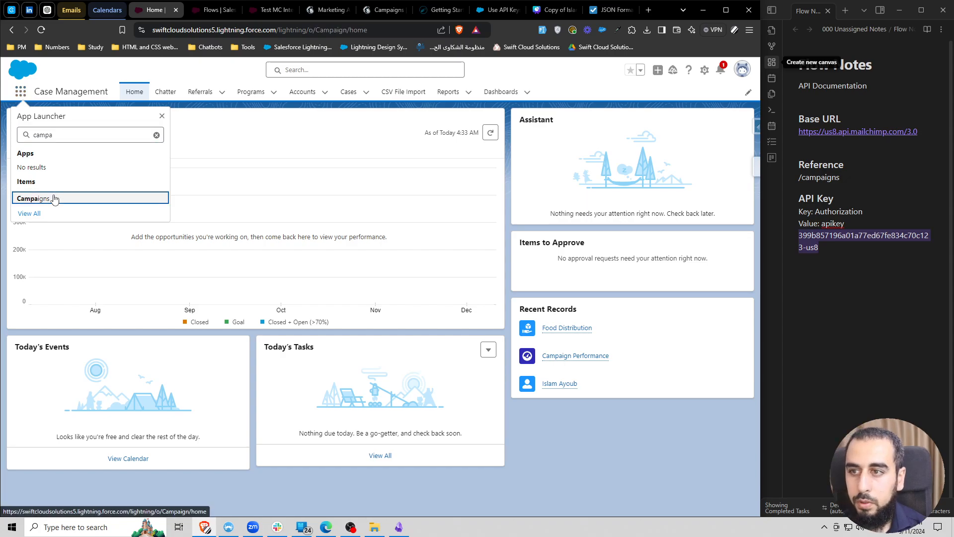
click(52, 198)
click(85, 130)
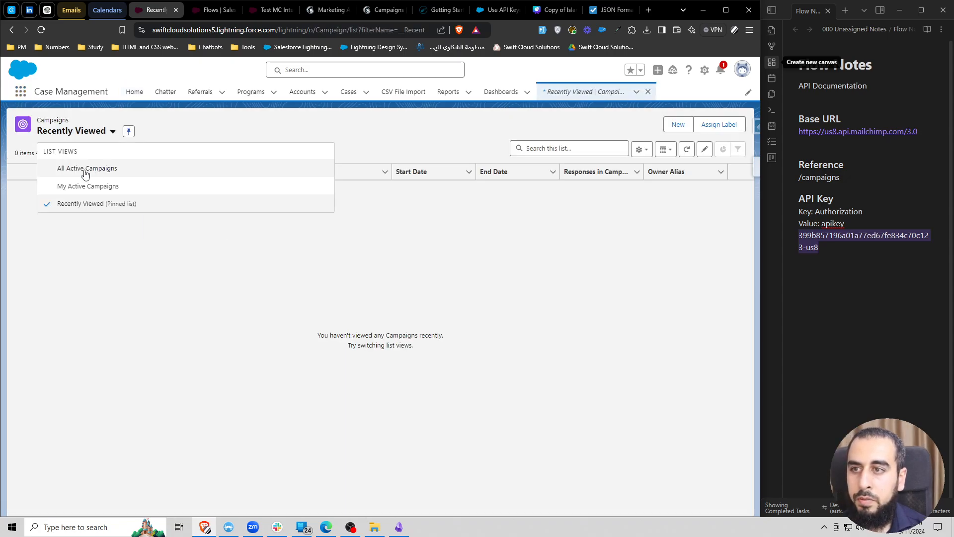
click(85, 168)
Remove the Active filter from the All Active Campaigns list view and save the list
click(738, 149)
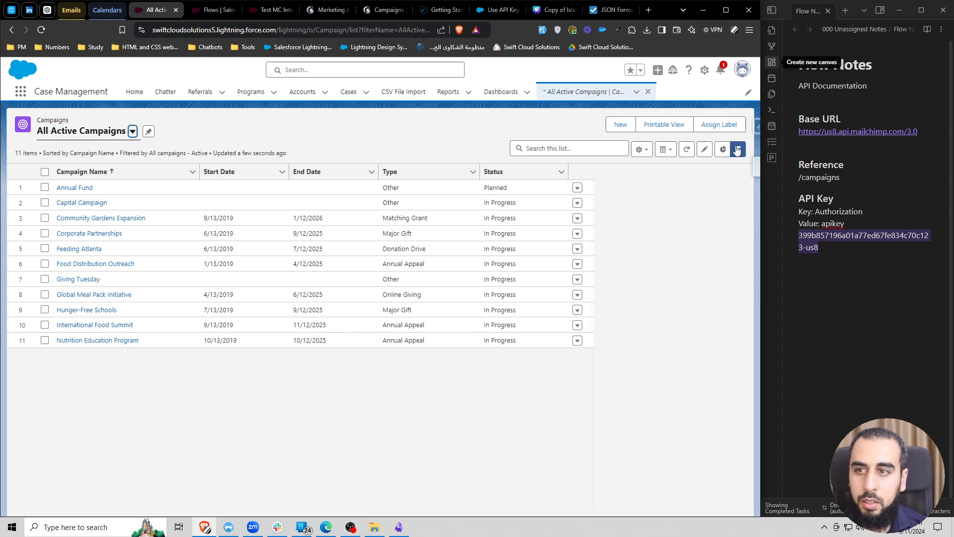
click(736, 257)
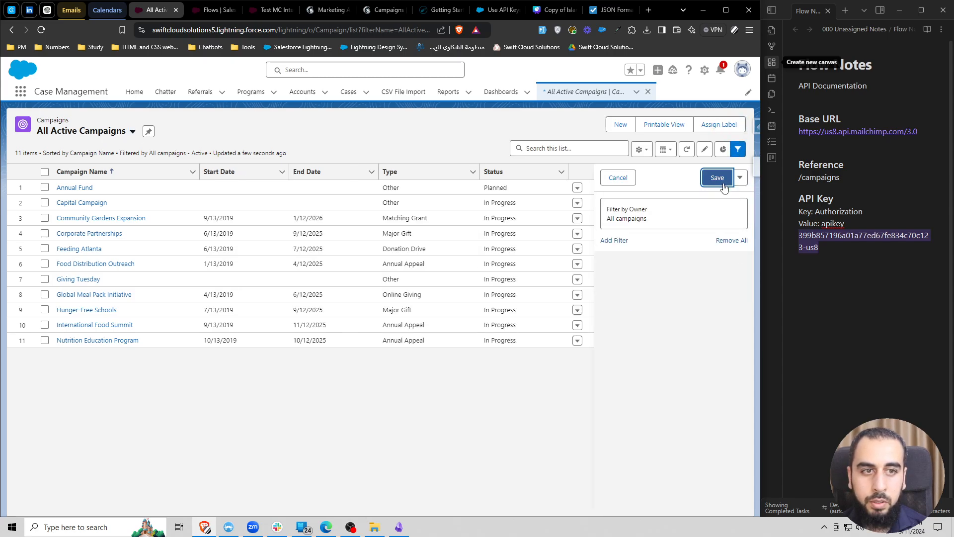
click(721, 179)
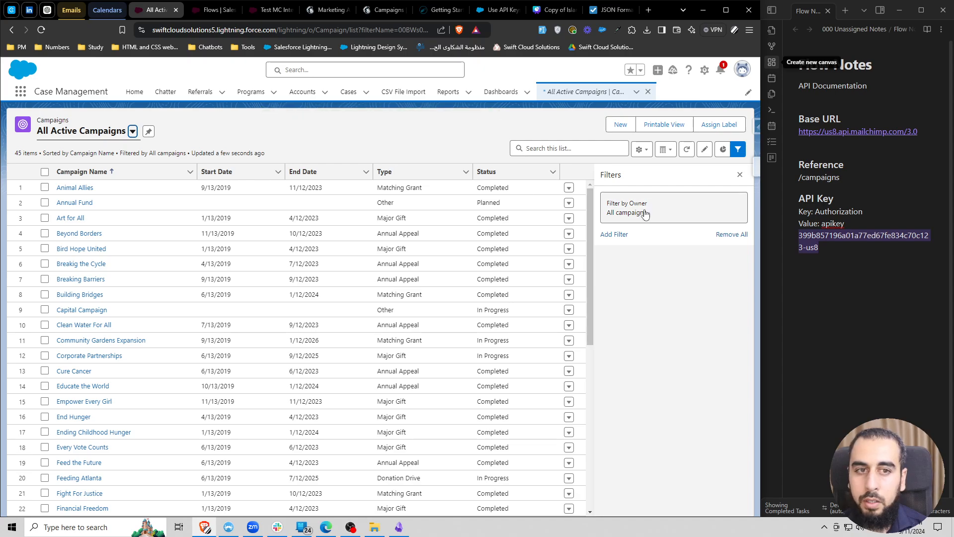
Add a filter for Campaign Name equals Awesome Campaign to the All Active Campaigns list view, save it, and refresh the list
click(614, 234)
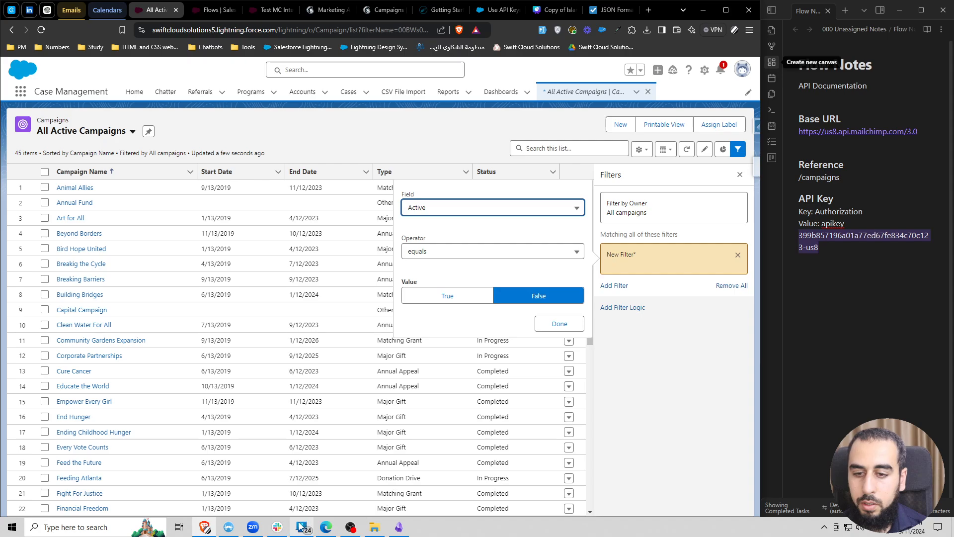
click(326, 527)
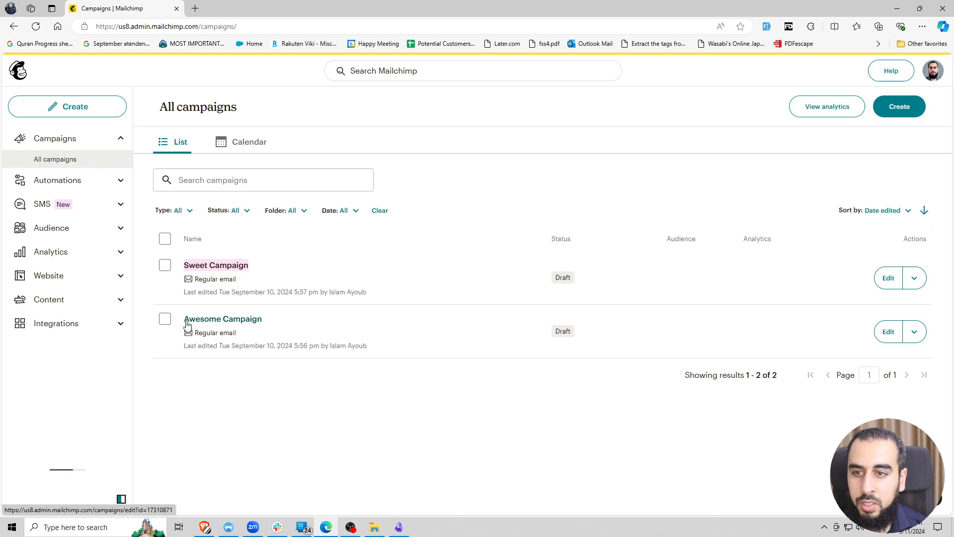
key(alt+Tab)
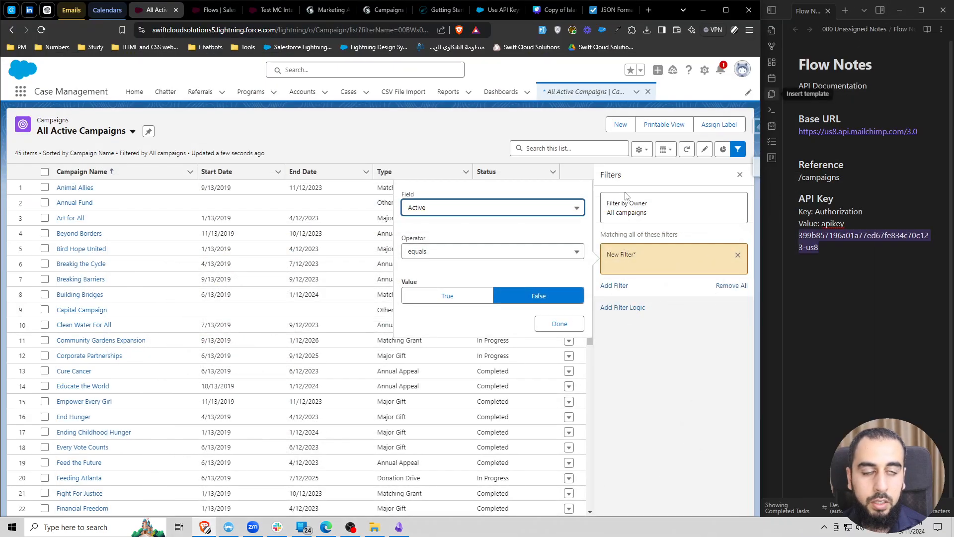
click(453, 214)
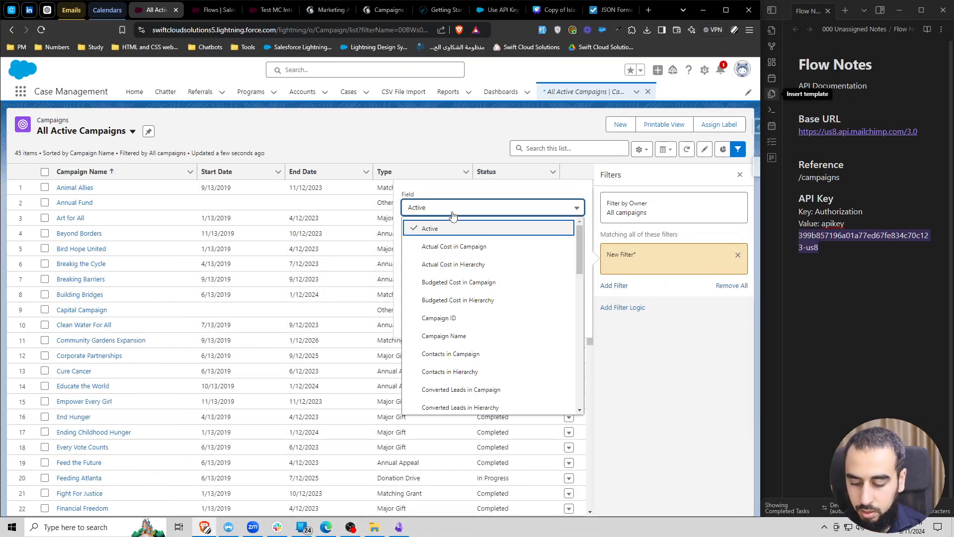
scroll(457, 281, down, 1)
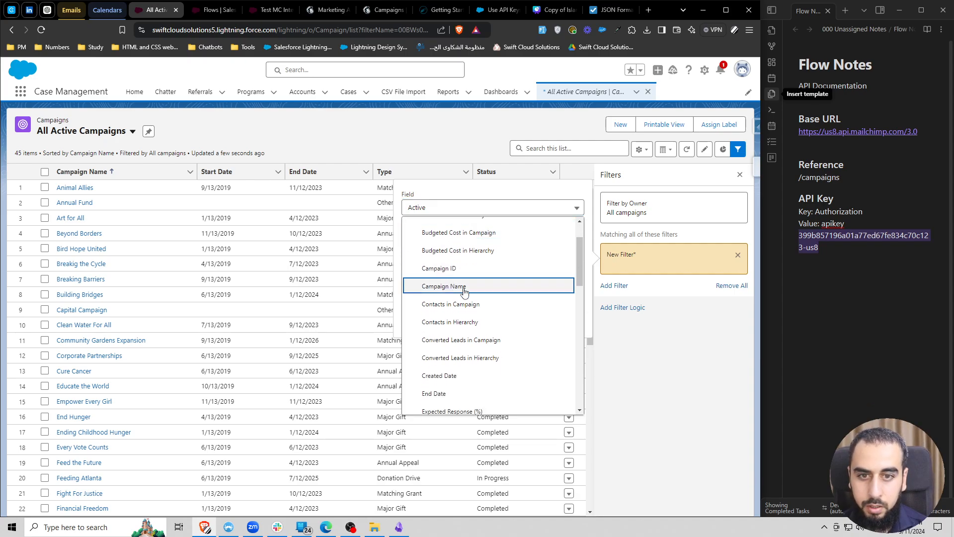
click(465, 291)
click(452, 297)
key(super+v)
click(466, 338)
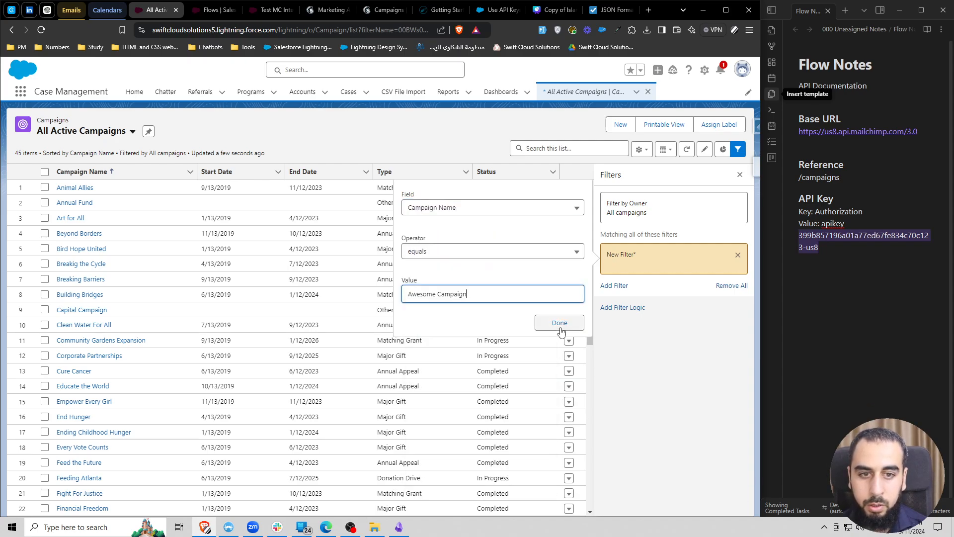
click(560, 324)
click(717, 178)
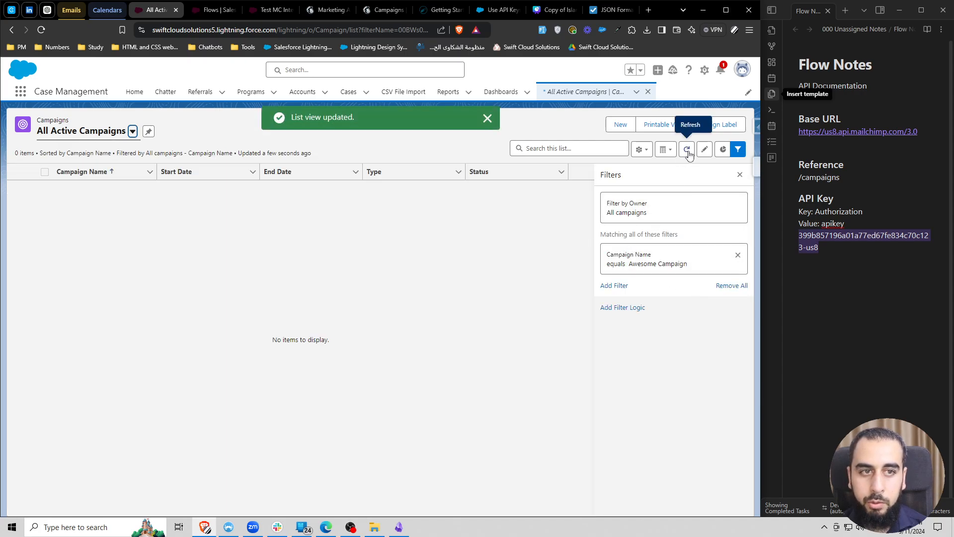
click(687, 150)
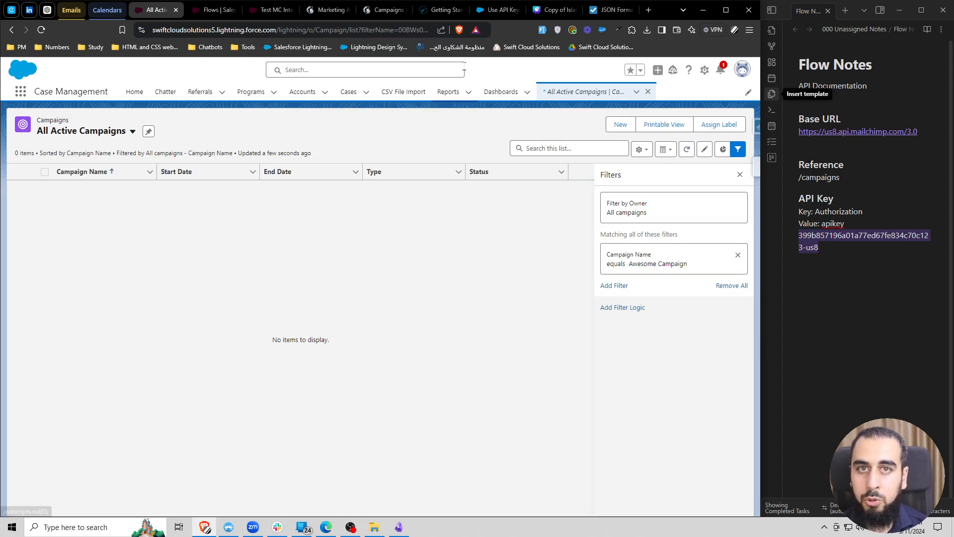
Run the Test MC Integration flow in debug mode and review the Create Campaigns entry in the debug details
click(269, 11)
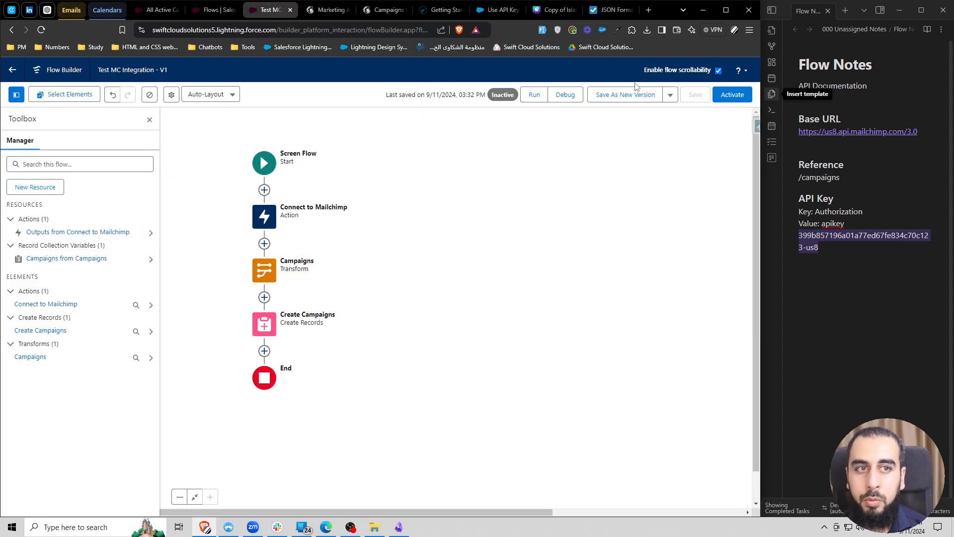
click(566, 95)
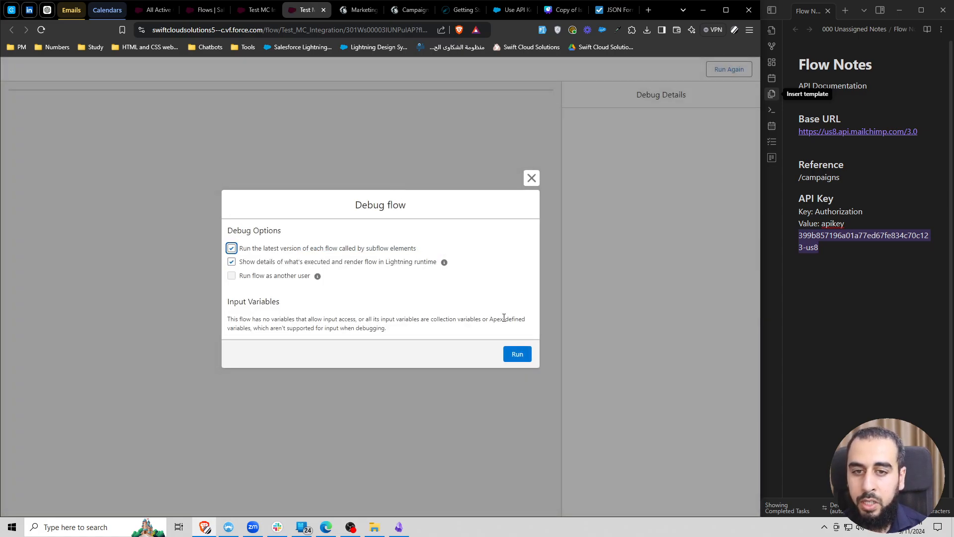
click(516, 353)
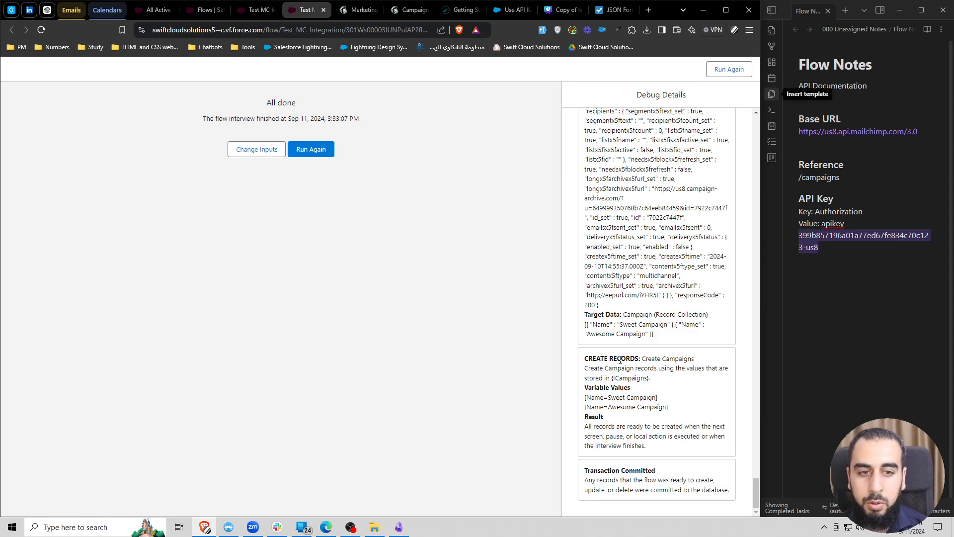
drag(615, 358, 691, 387)
click(610, 403)
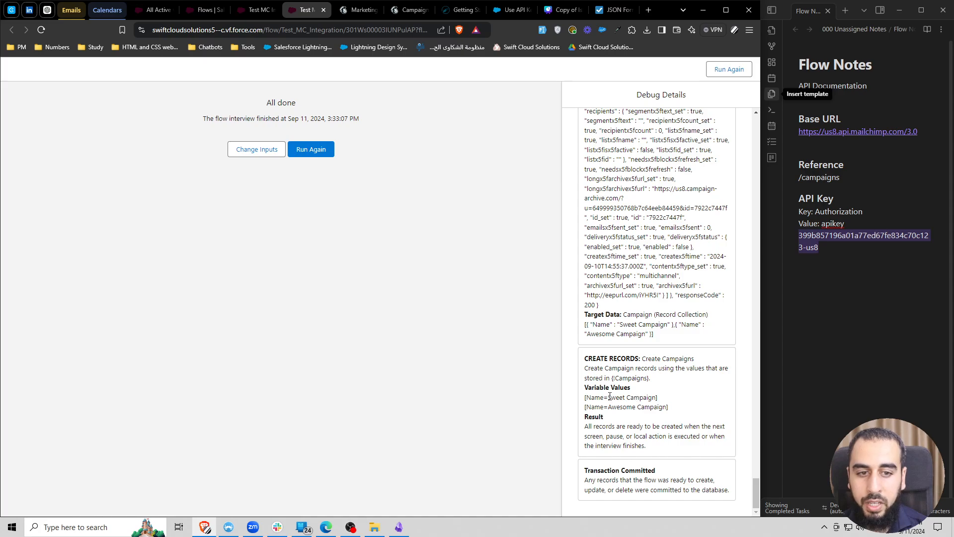
drag(609, 397, 652, 397)
click(633, 404)
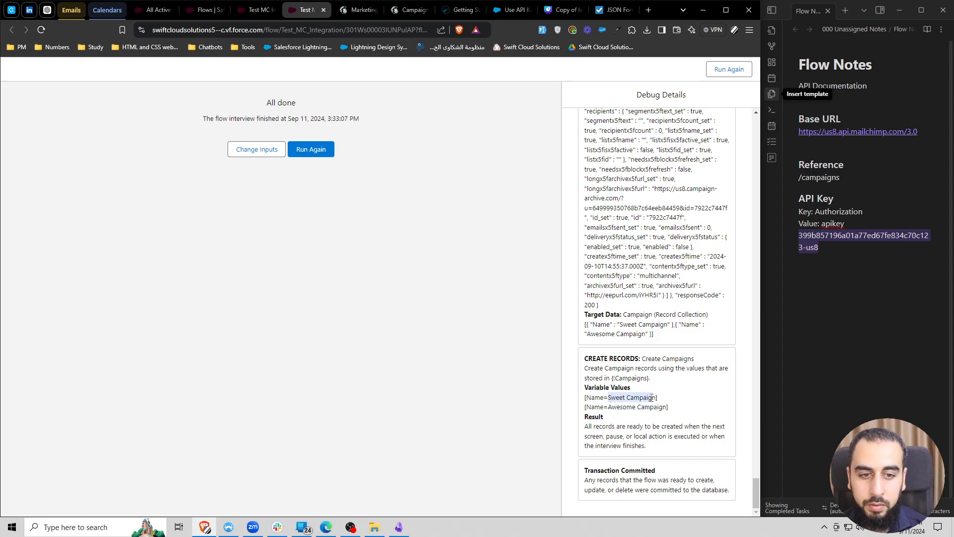
Refresh the All Active Campaigns list view and change its Campaign Name filter value to Sweet Campaign, saving the list
click(154, 10)
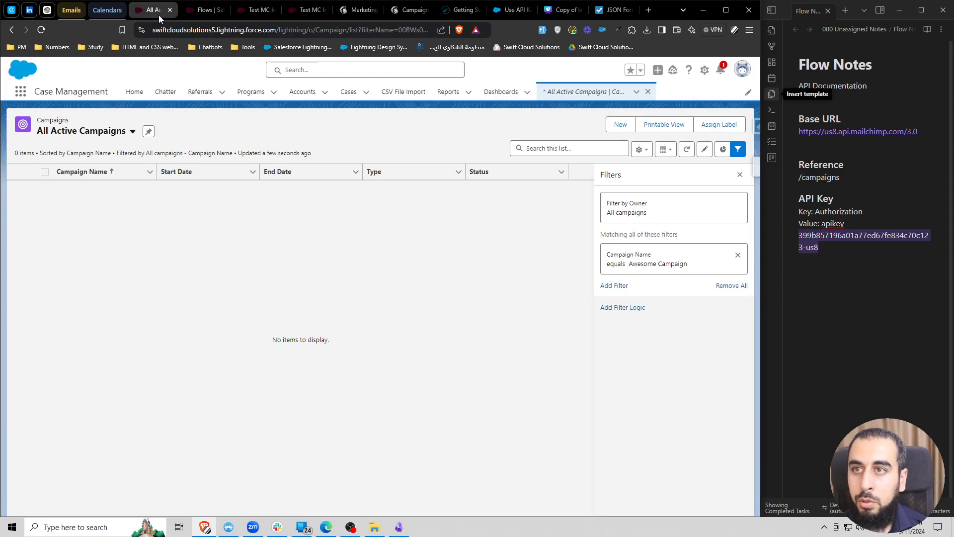
click(687, 149)
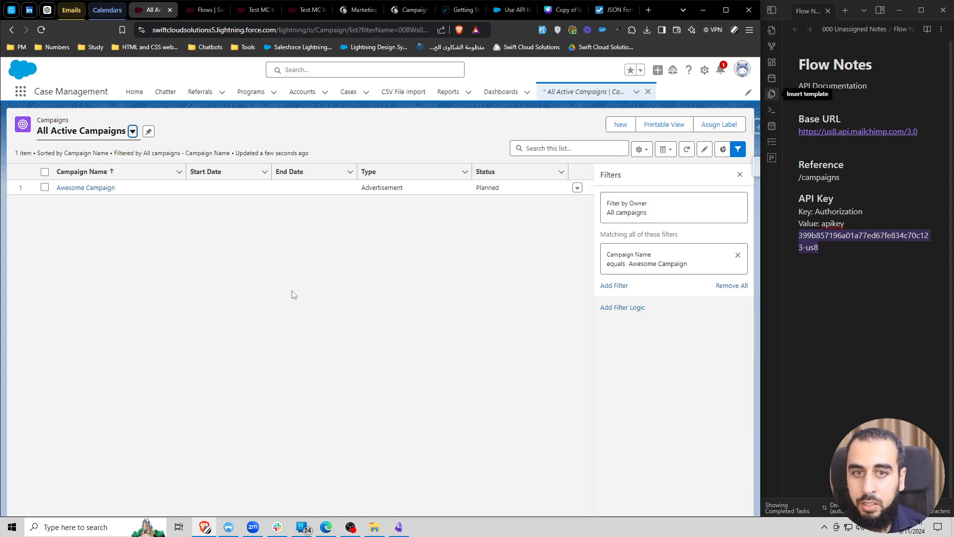
click(678, 260)
click(447, 294)
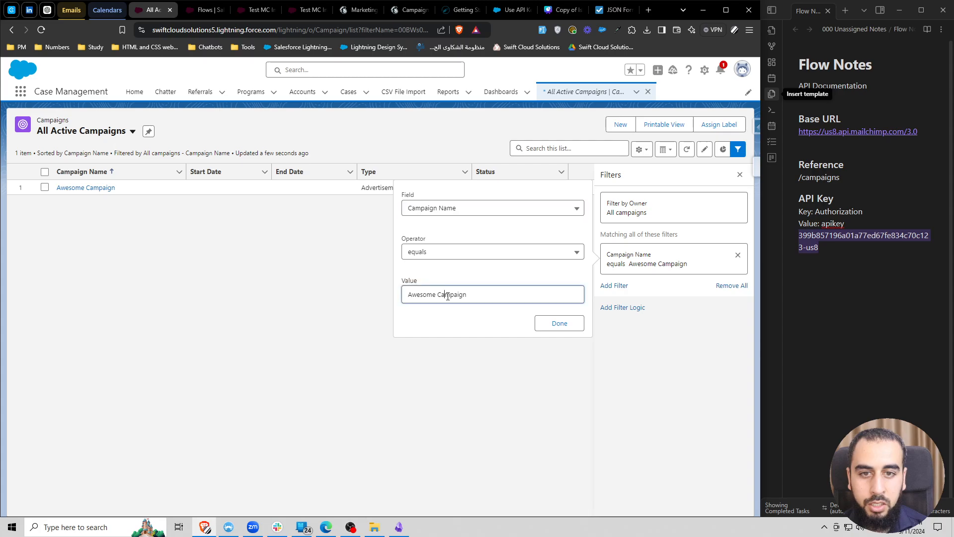
key(ctrl+a)
key(super+v)
click(469, 348)
click(566, 324)
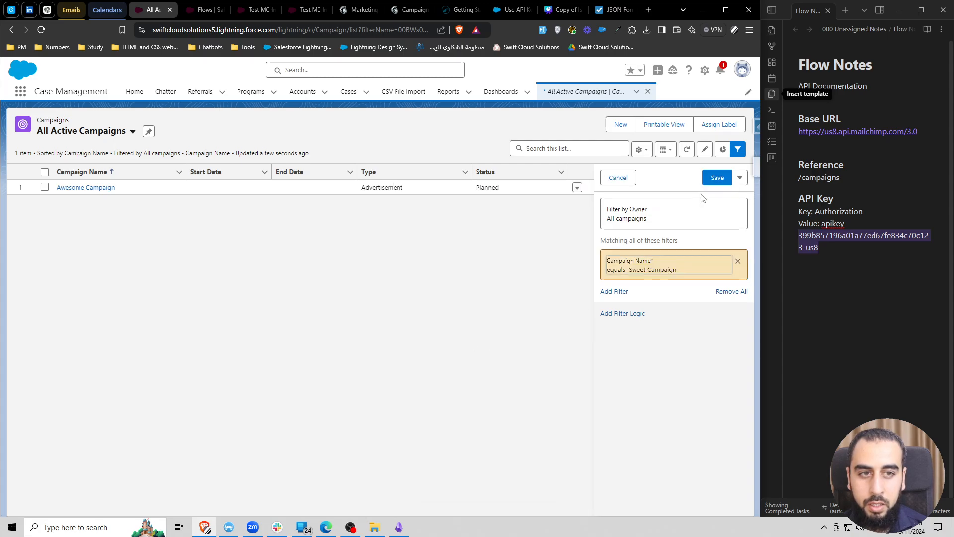
click(718, 178)
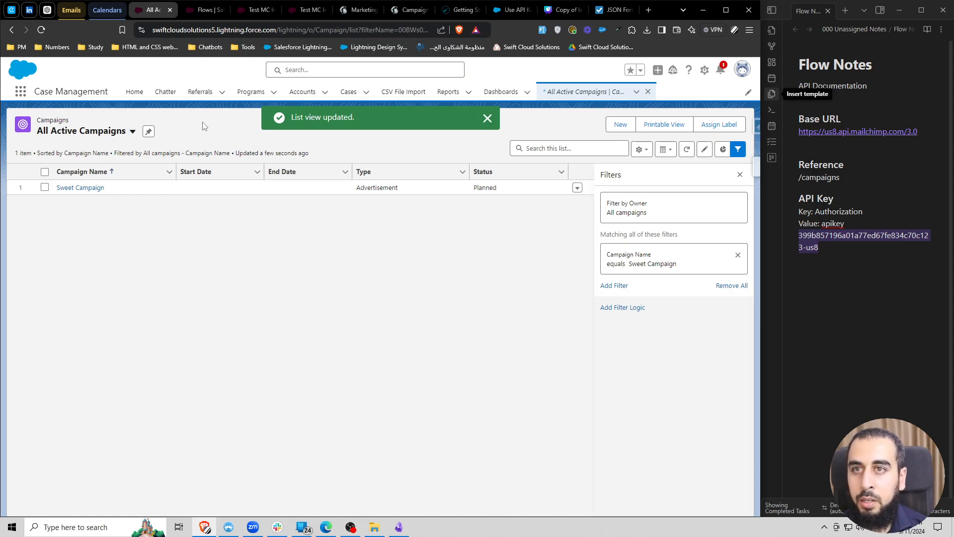
Examine the Mailchimp Marketing API reference on the List campaigns page, looking over the other available endpoint categories and campaign operations
click(409, 11)
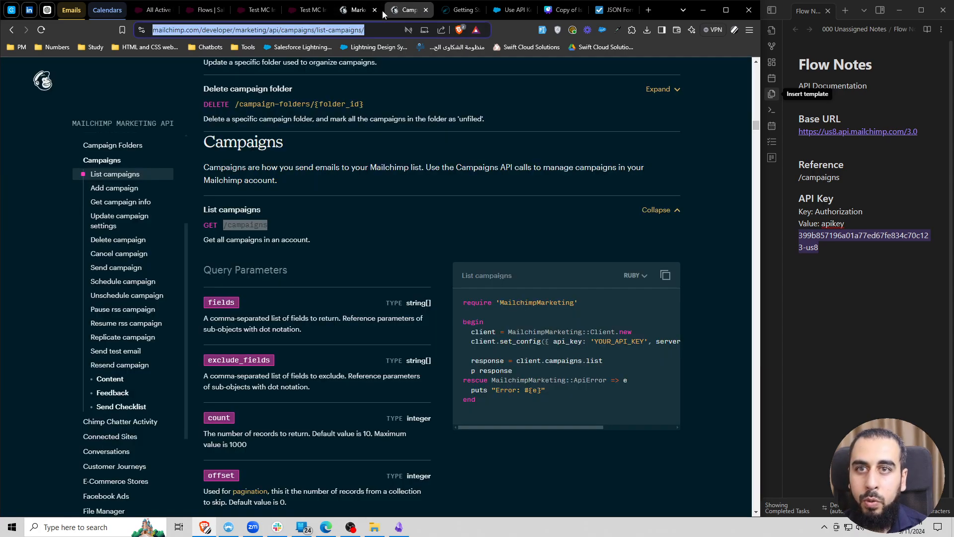
scroll(326, 139, up, 2)
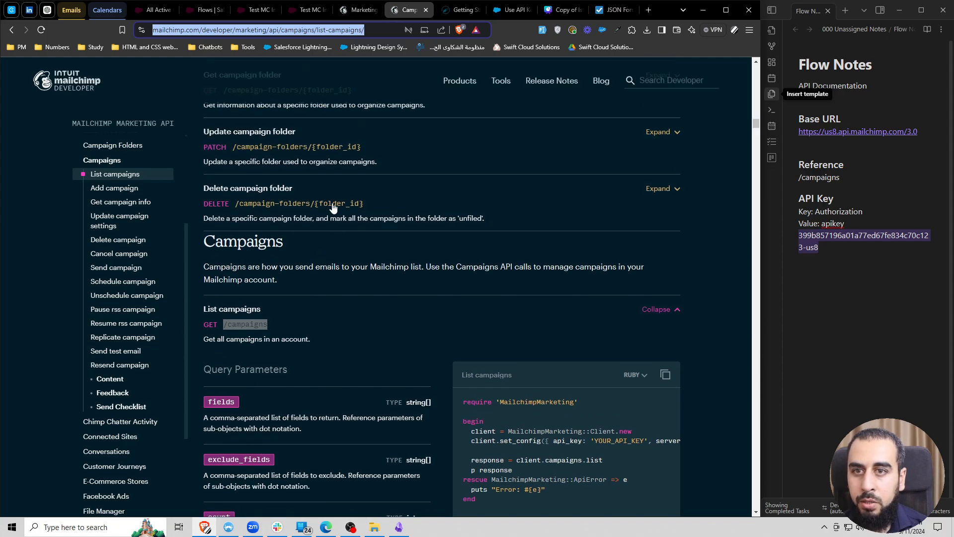
click(16, 187)
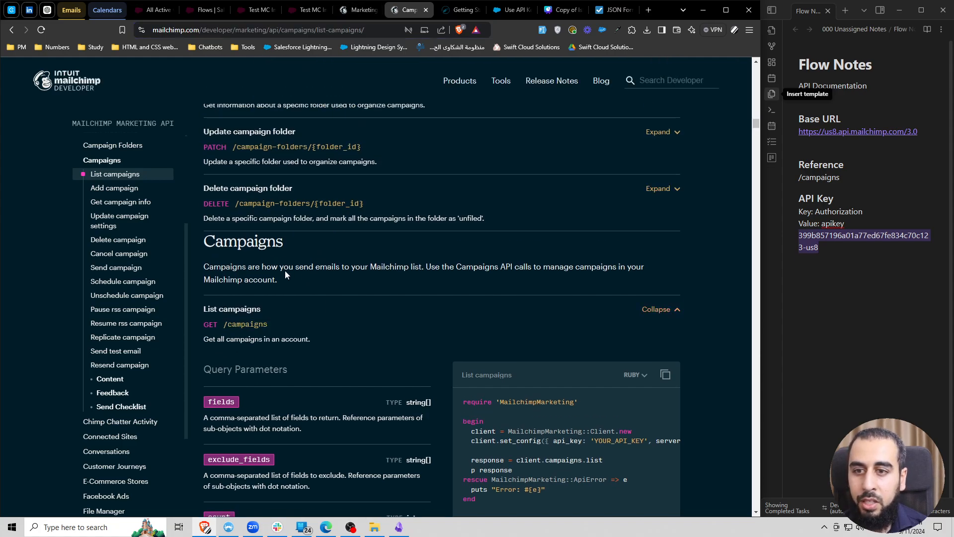
scroll(285, 271, down, 1)
scroll(135, 229, down, 3)
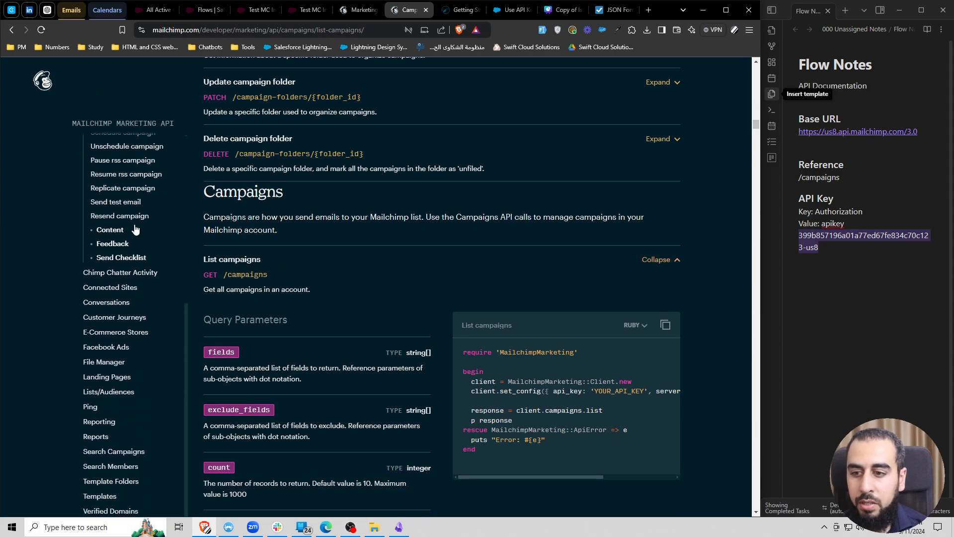
scroll(134, 226, down, 1)
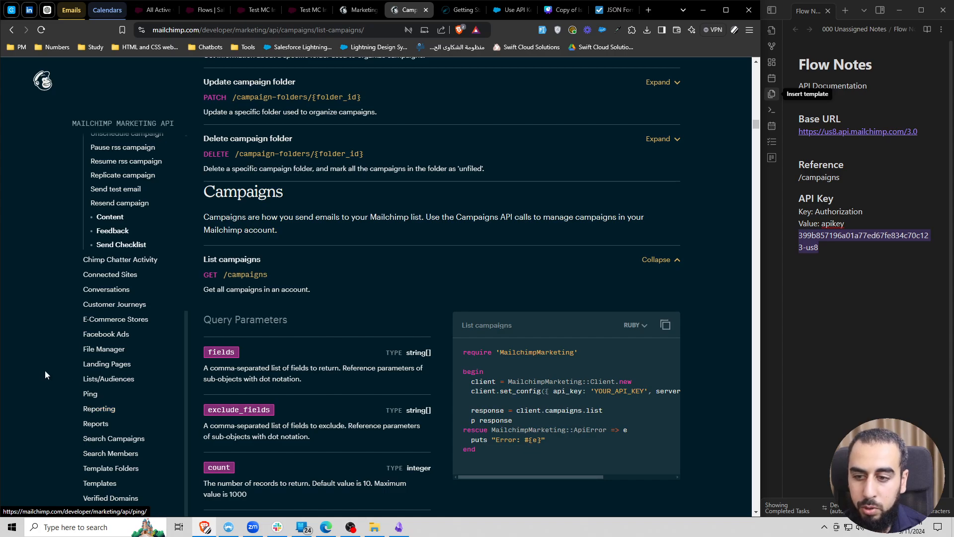
scroll(52, 360, up, 1)
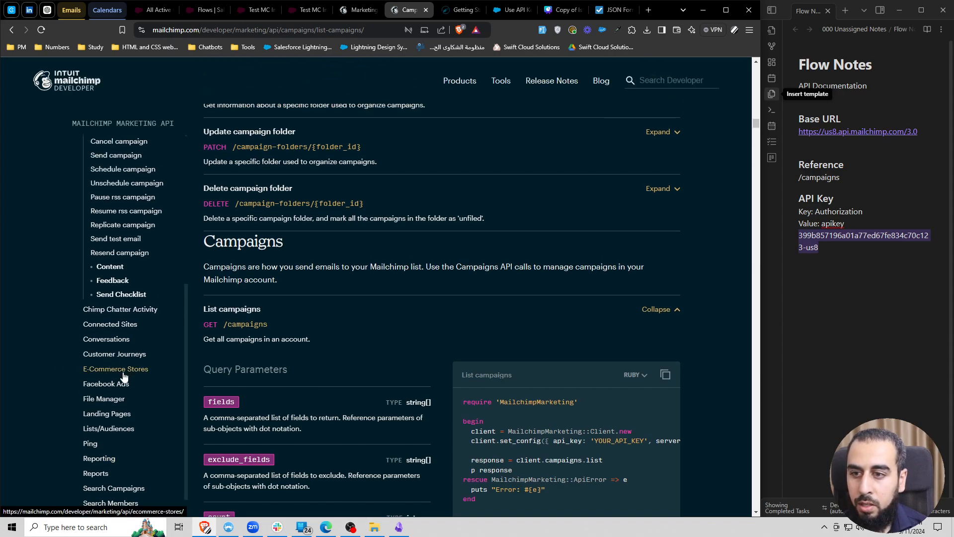
scroll(114, 328, up, 4)
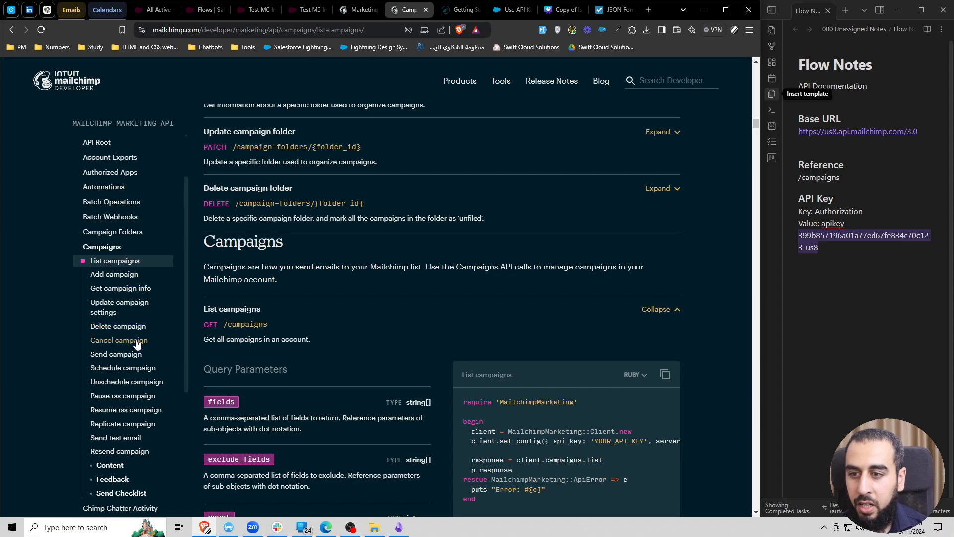
scroll(130, 346, up, 5)
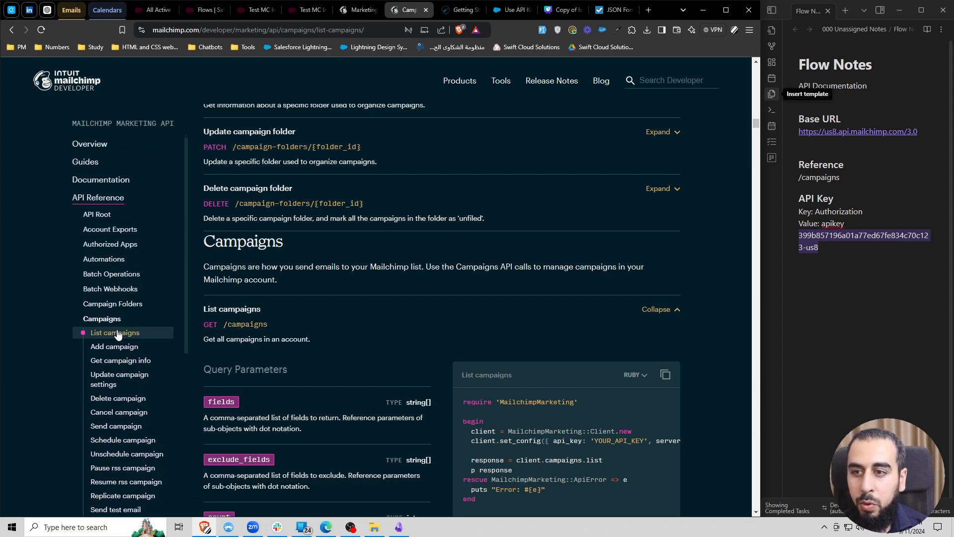